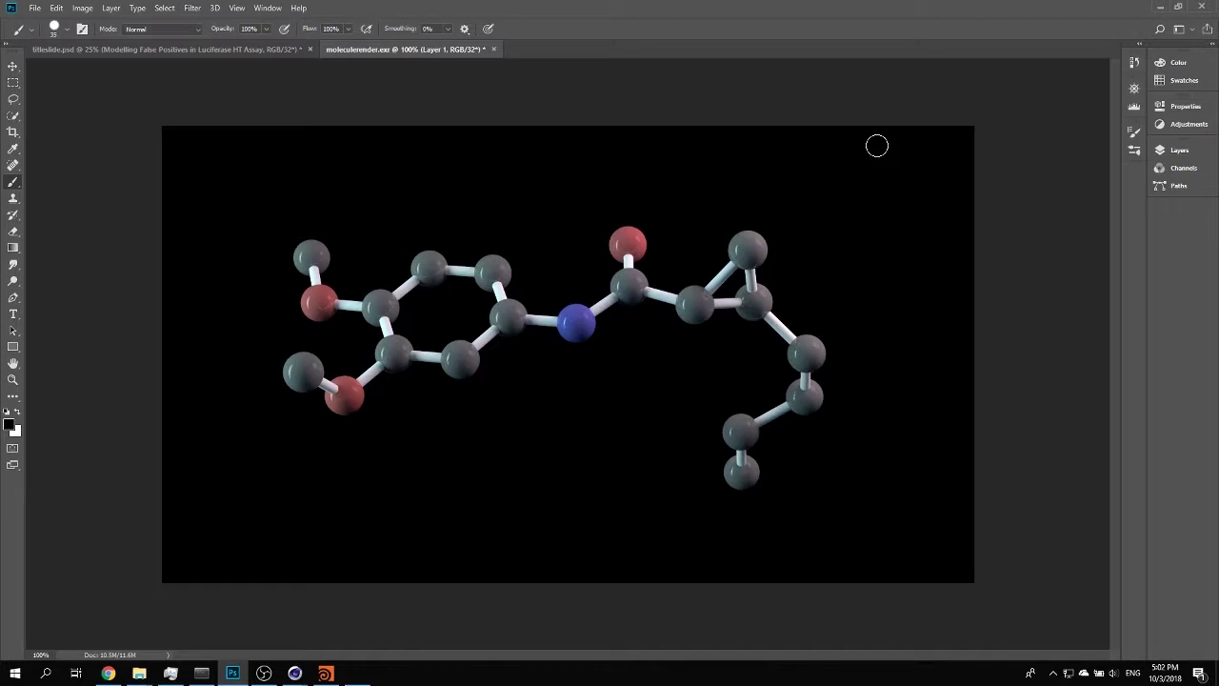
View the title slide render document and return to the molecule render document.
click(215, 51)
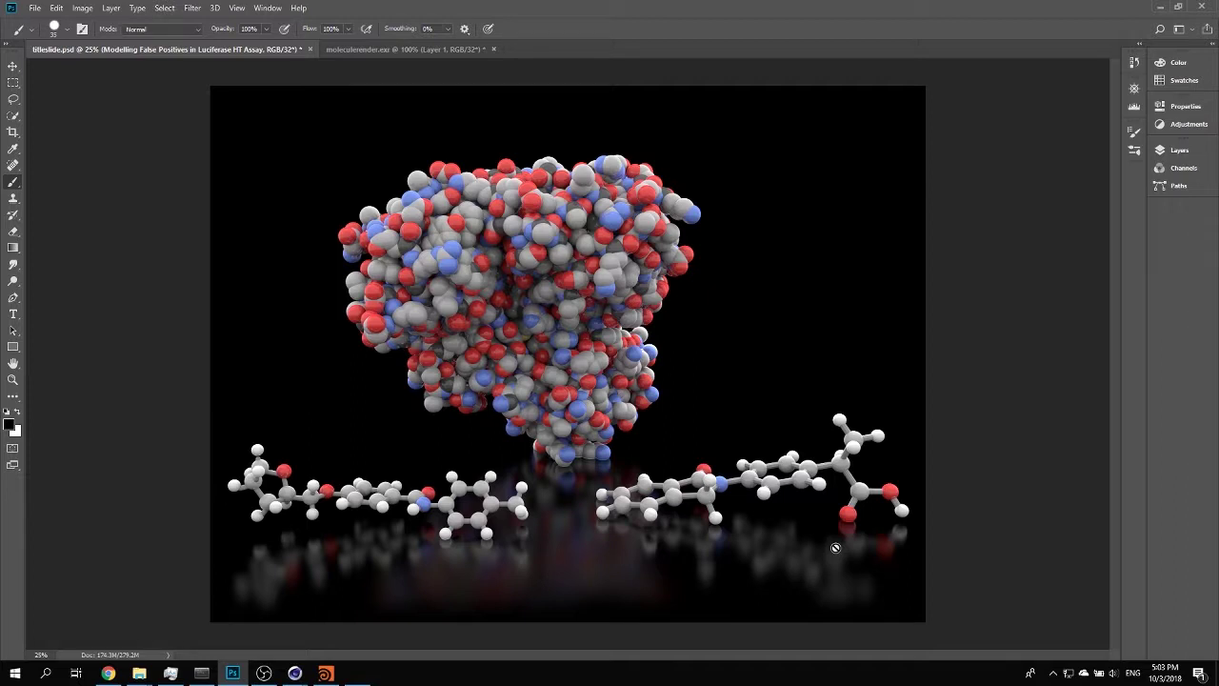
click(452, 50)
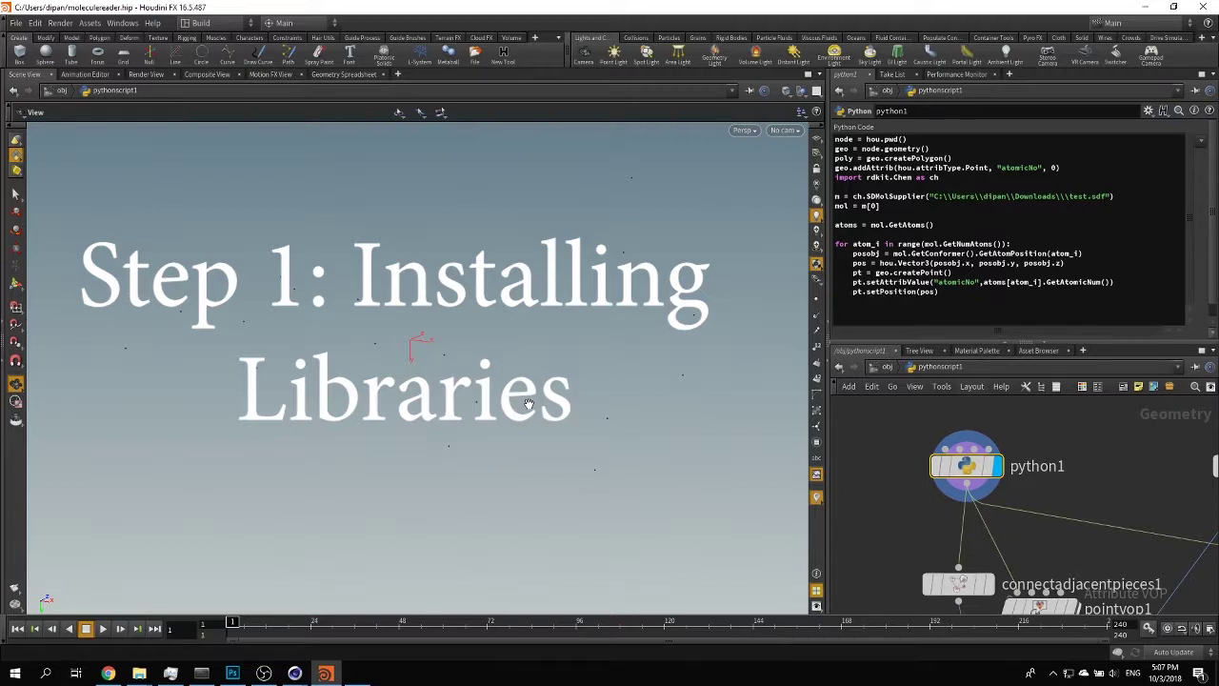
Switch to File Explorer and examine the folders inside the Anaconda2 installation directory.
mouse_move(143, 672)
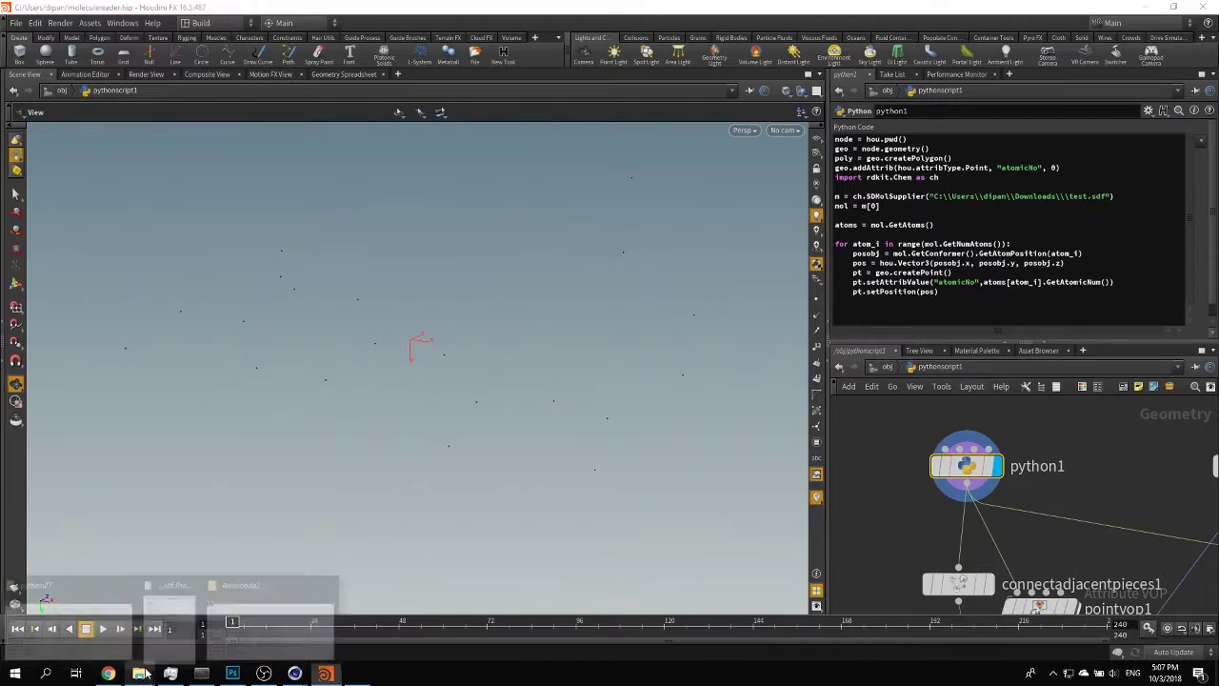
click(271, 609)
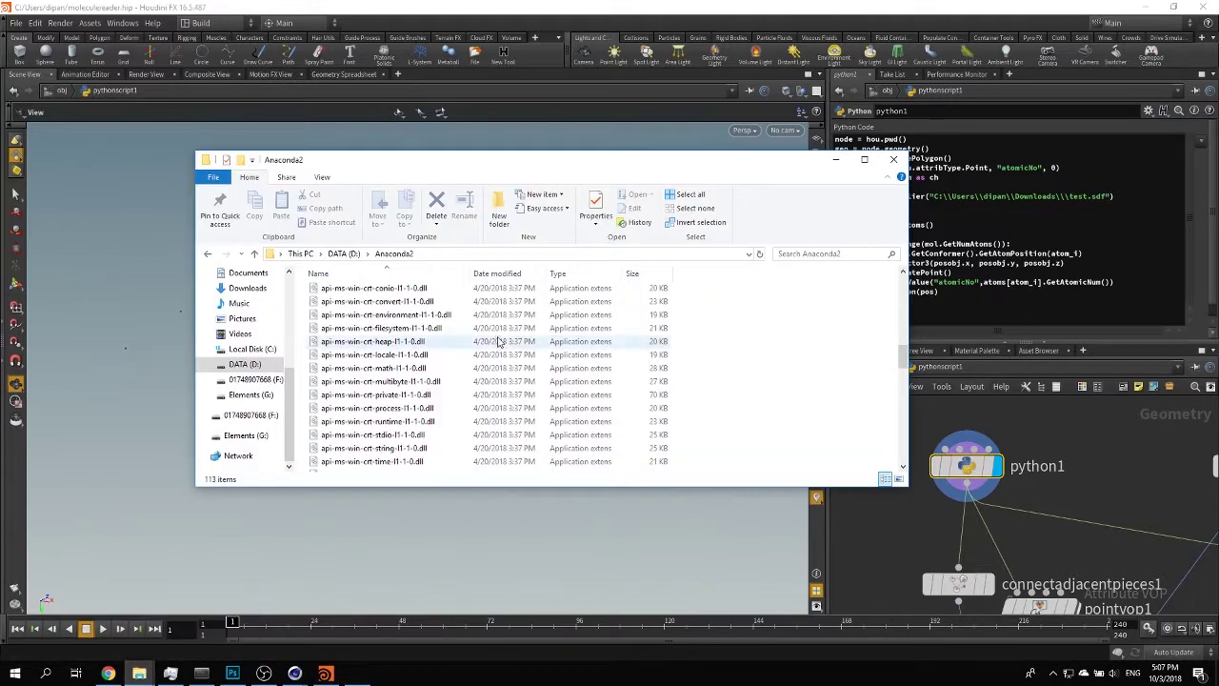
scroll(497, 341, up, 10)
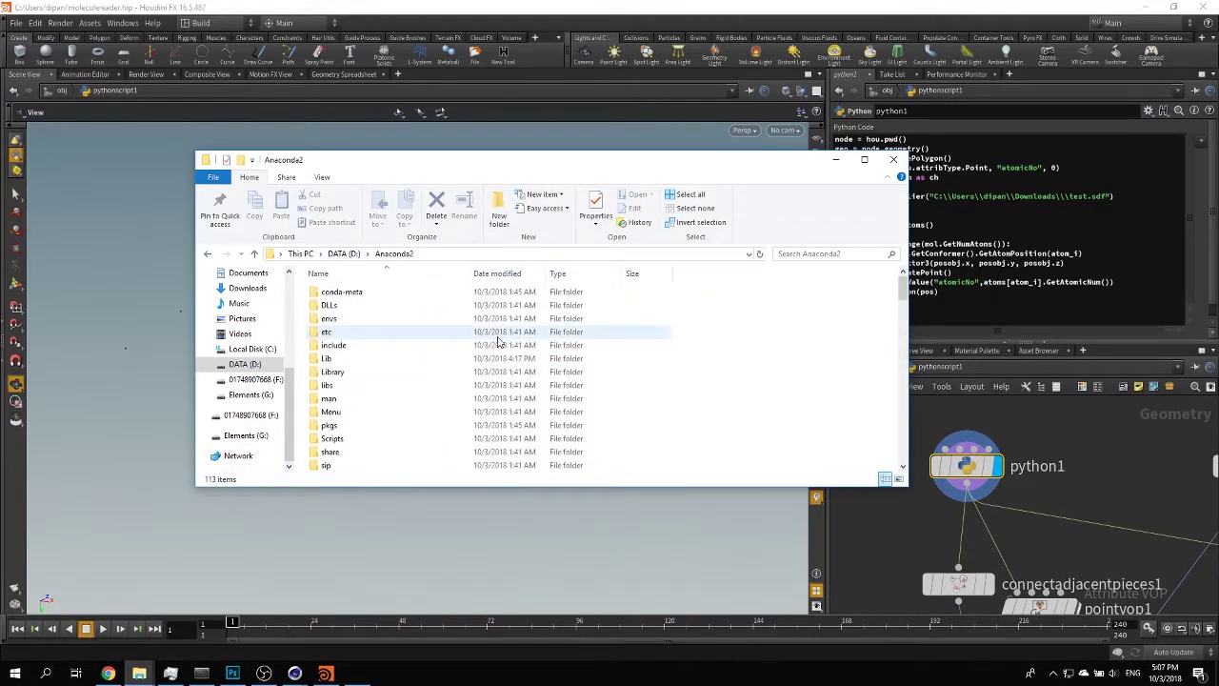
scroll(497, 341, down, 4)
scroll(497, 341, up, 3)
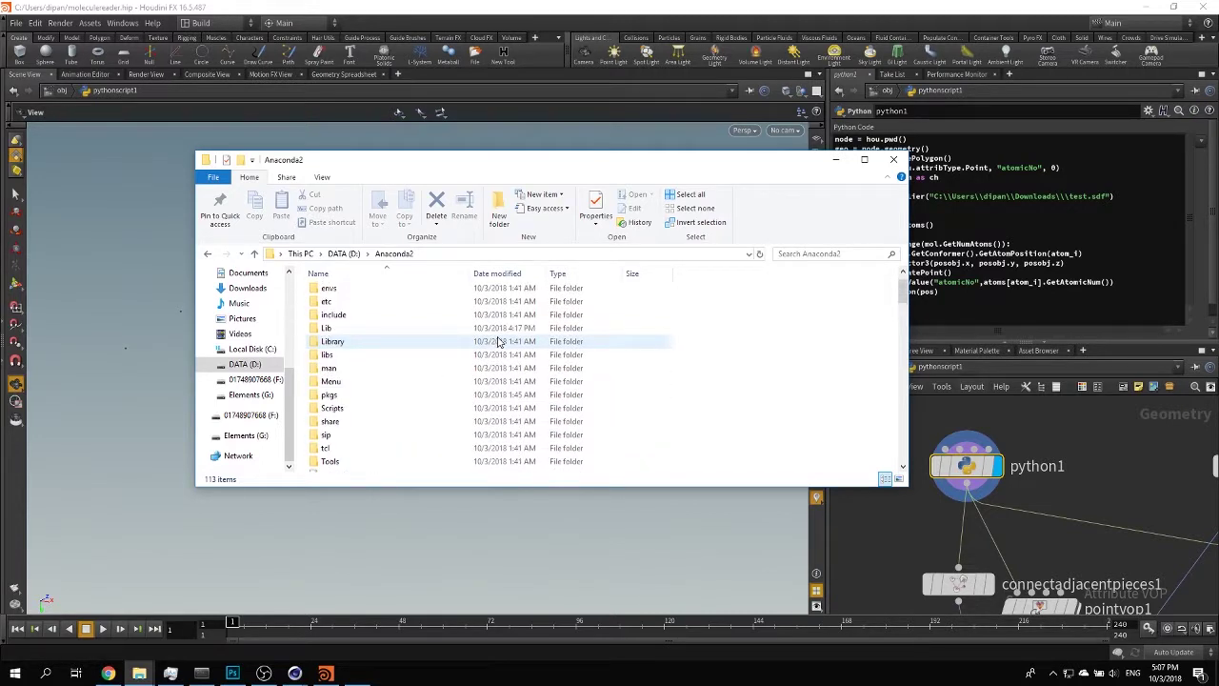
scroll(497, 341, up, 1)
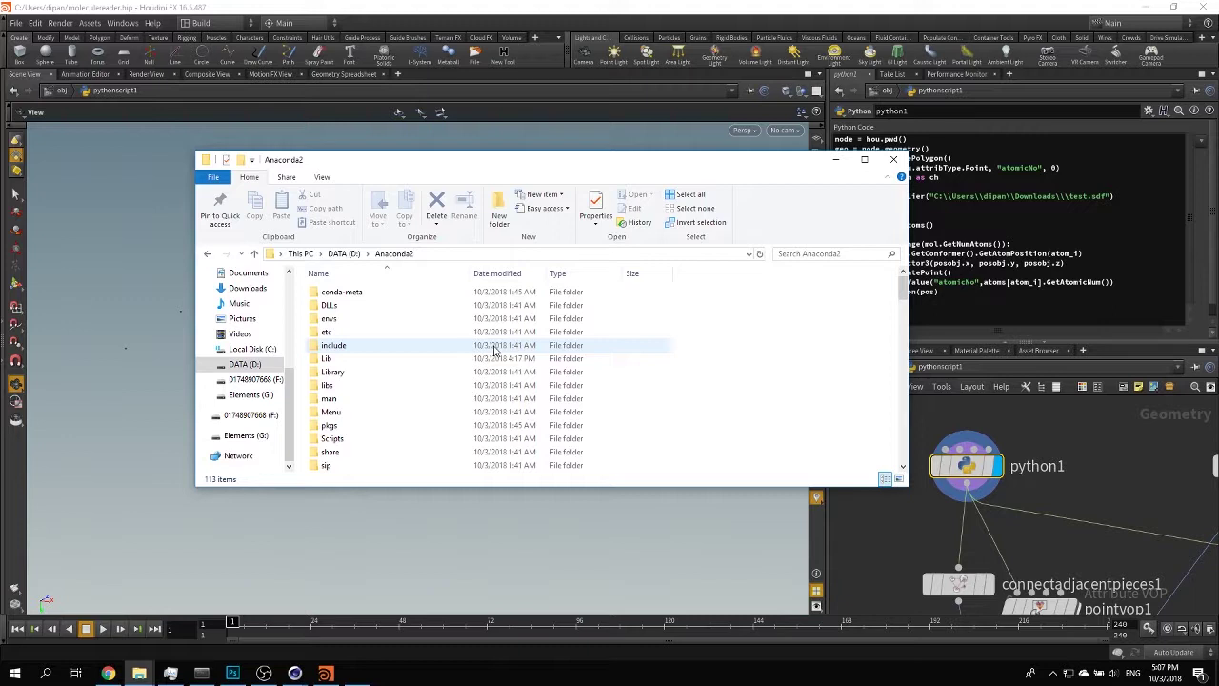
Find the "conda install -c rdkit" command on the RDKit installation page in the browser, and bring up the Anaconda Prompt.
mouse_move(201, 673)
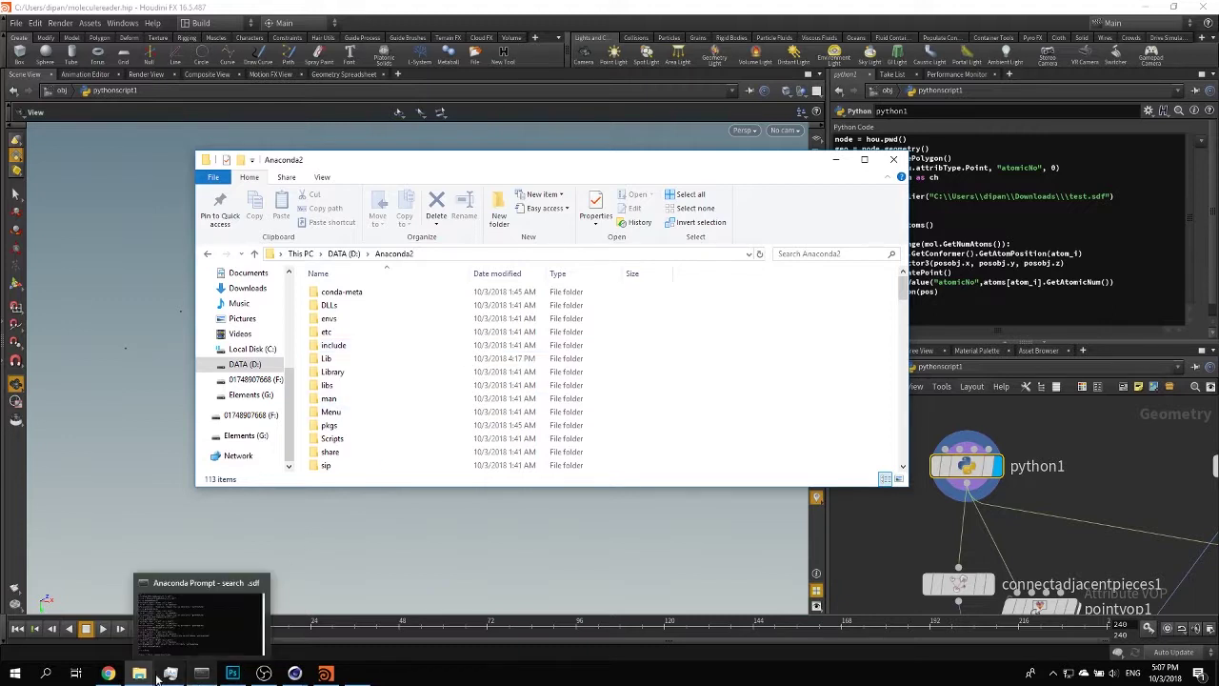
mouse_move(108, 673)
click(297, 610)
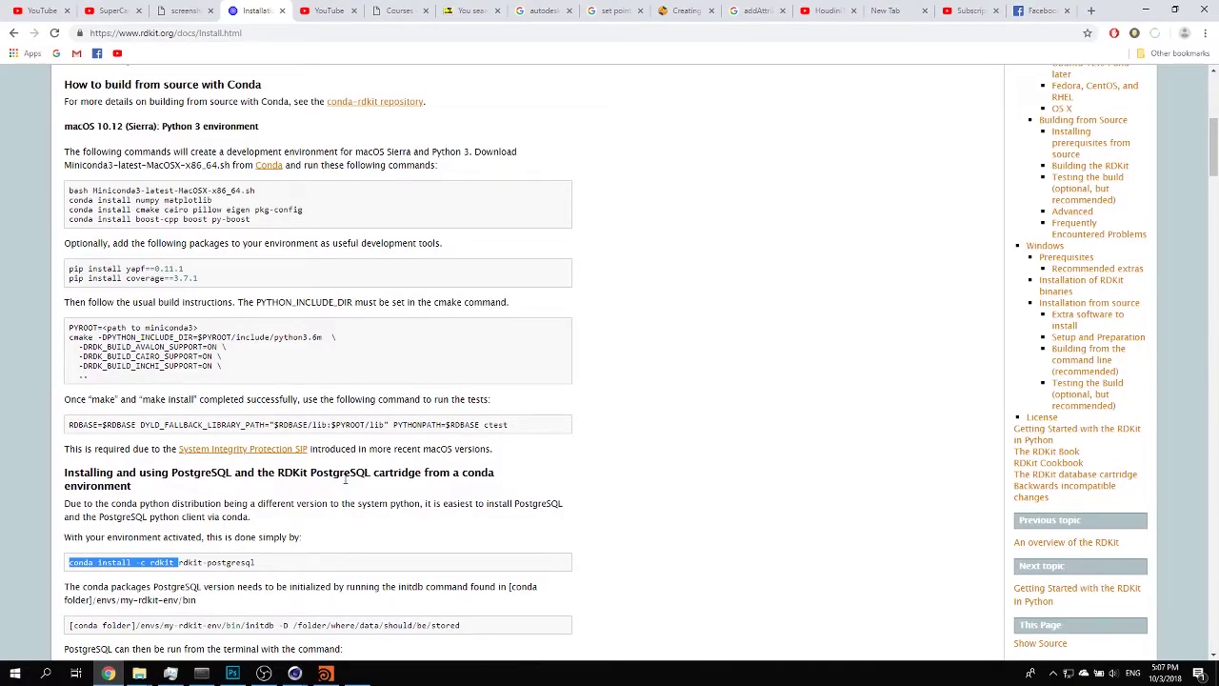
scroll(165, 463, up, 3)
scroll(164, 463, up, 3)
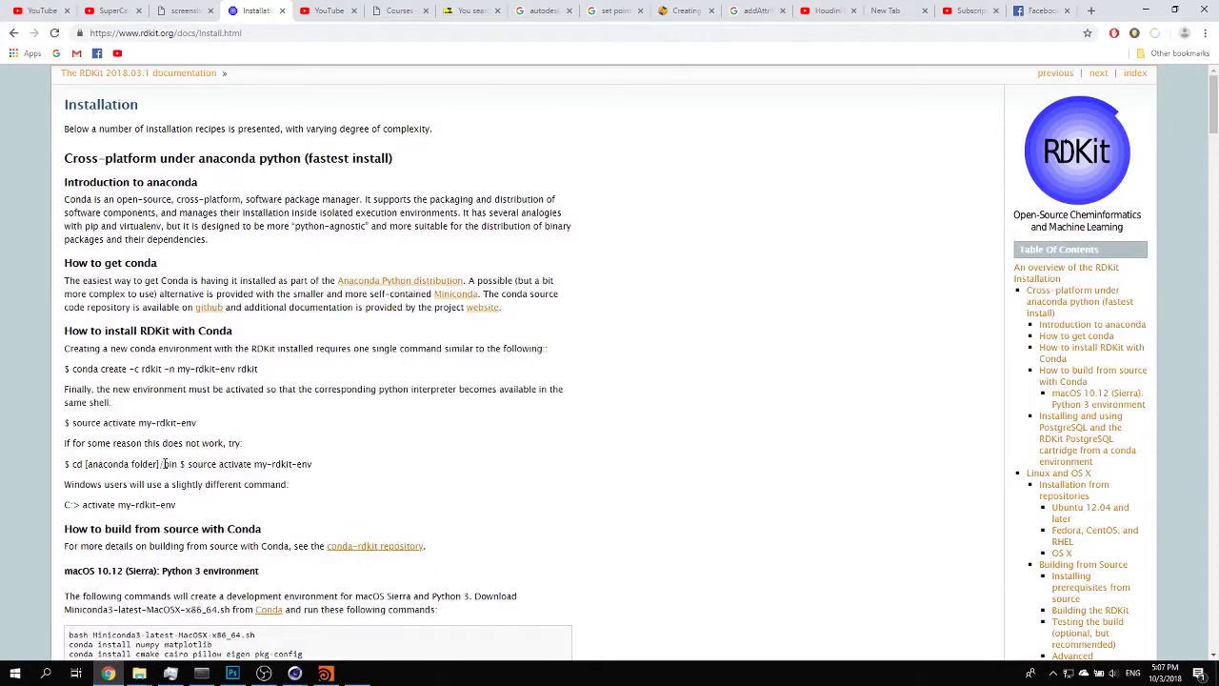
scroll(286, 381, down, 10)
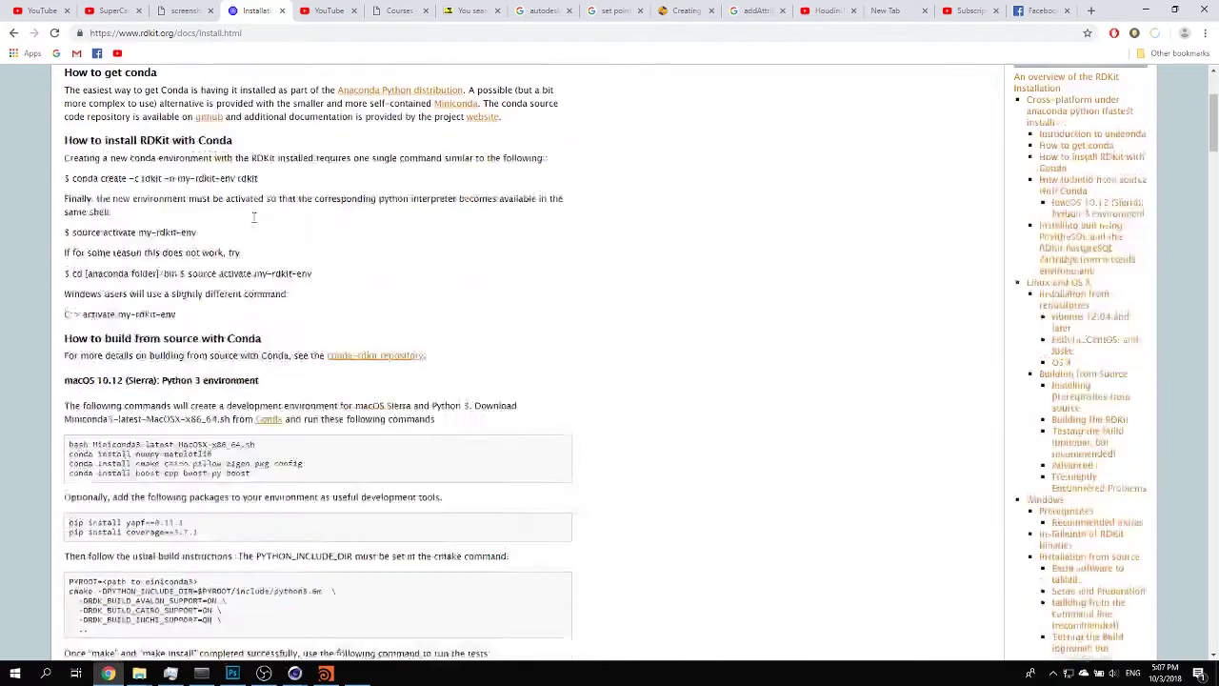
click(86, 367)
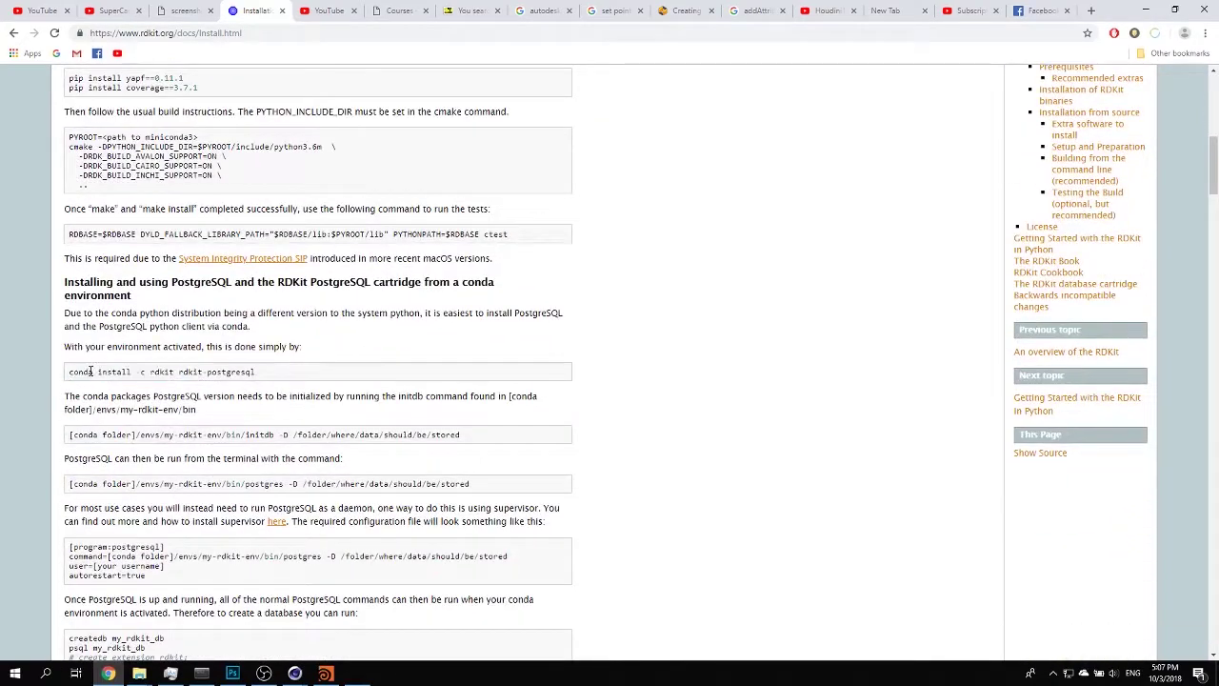
drag(66, 374, 187, 373)
click(164, 381)
click(201, 673)
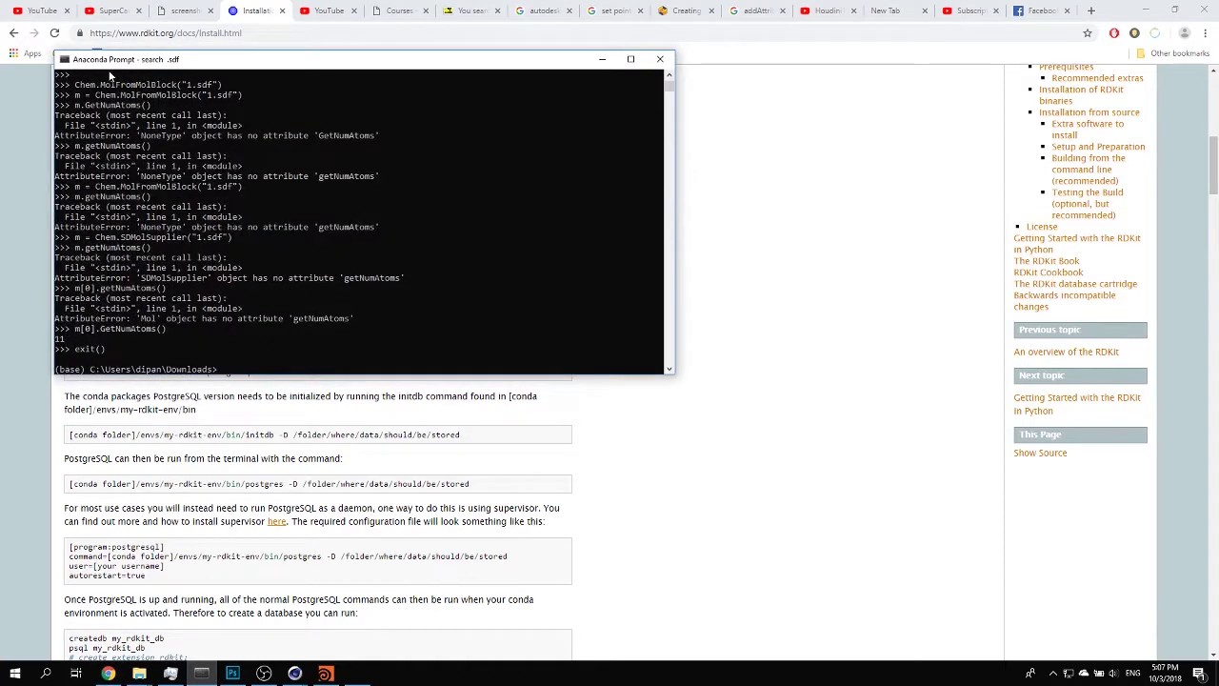
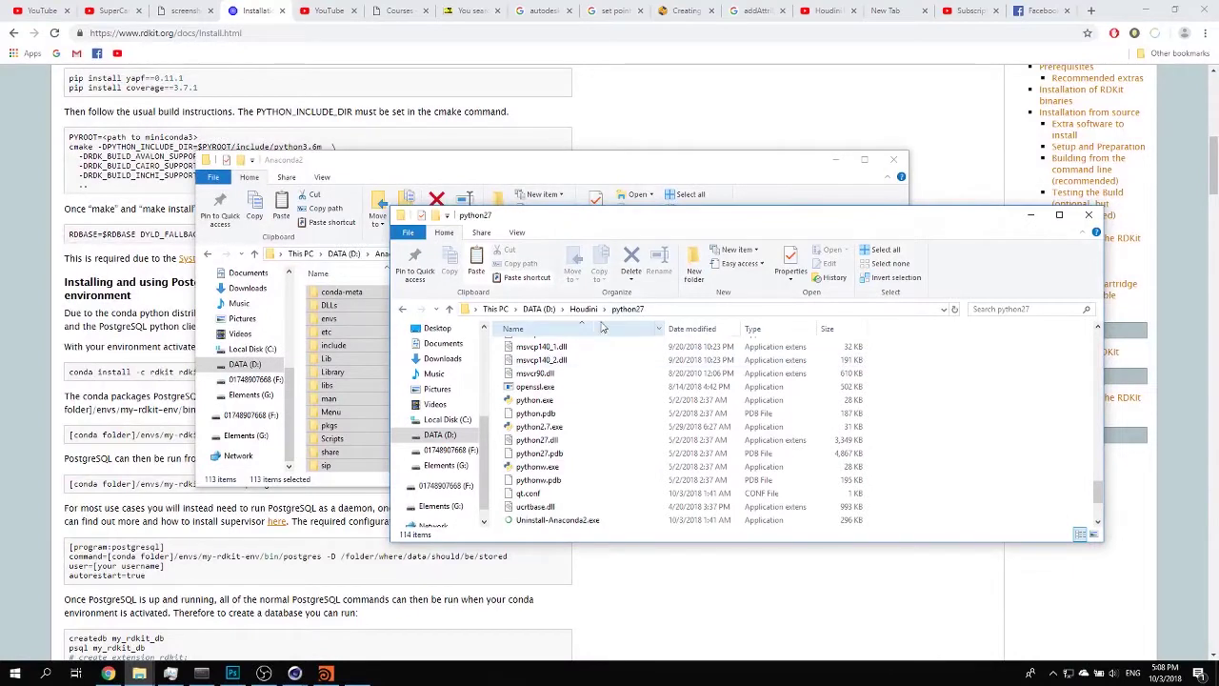
Go up to the Houdini installation folder in File Explorer and open its python27 subfolder.
click(583, 309)
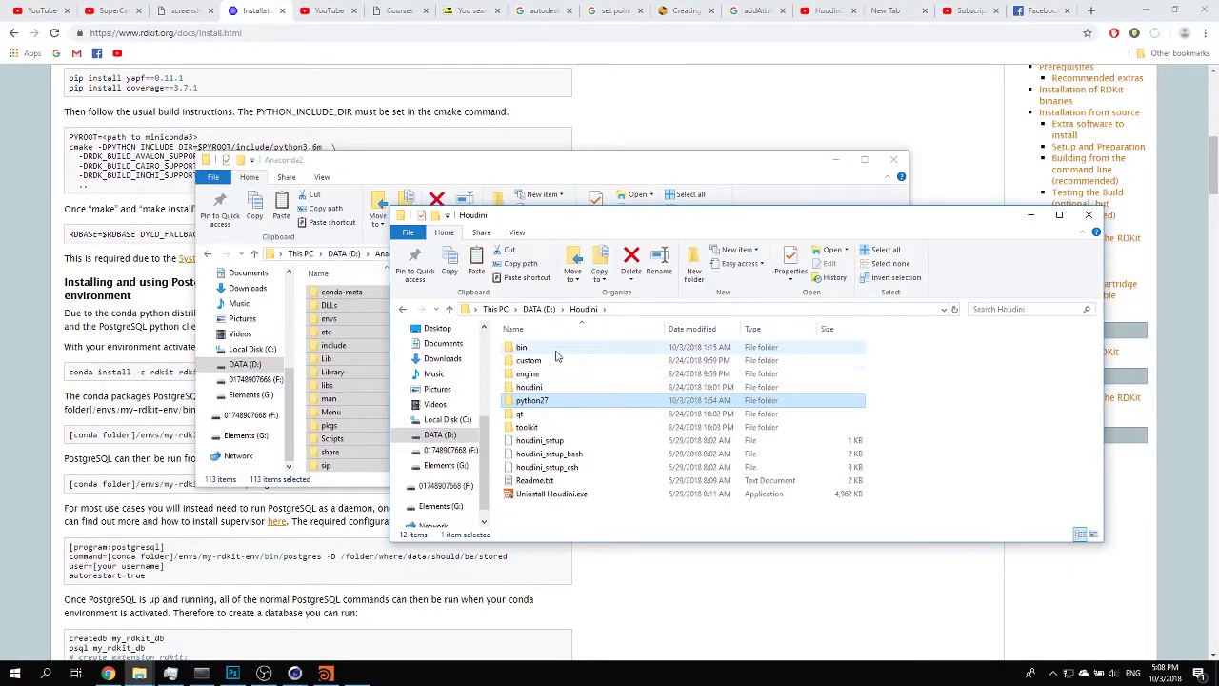
mouse_move(556, 405)
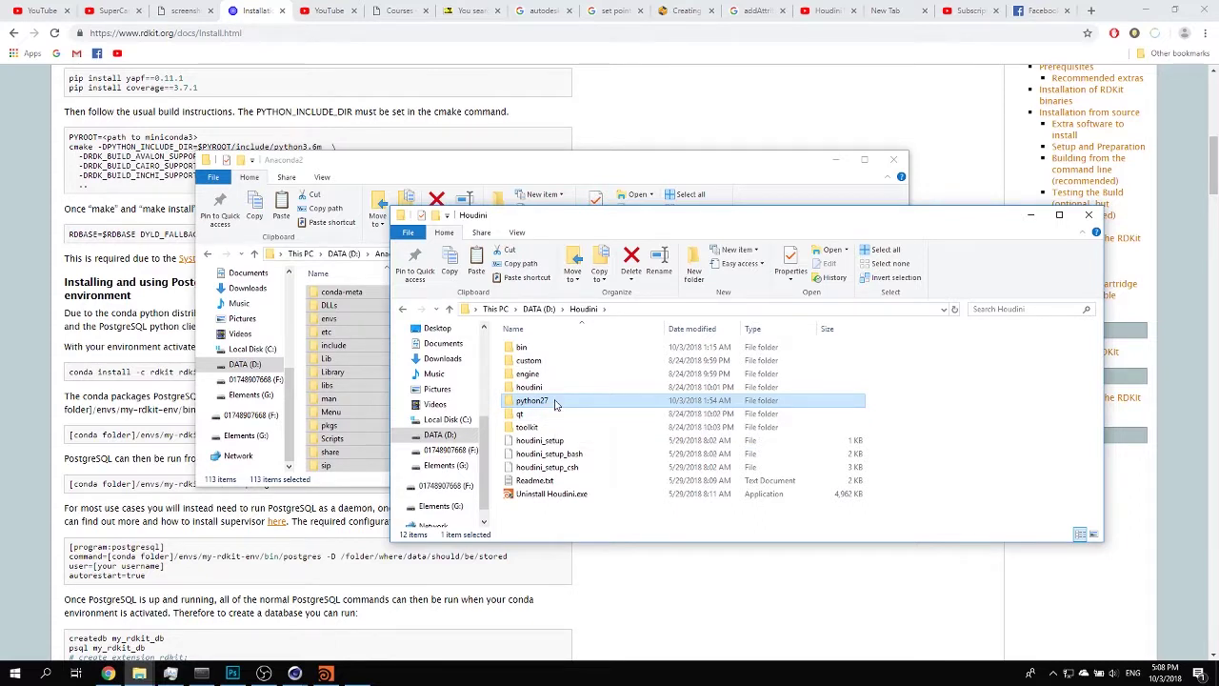
double_click(556, 402)
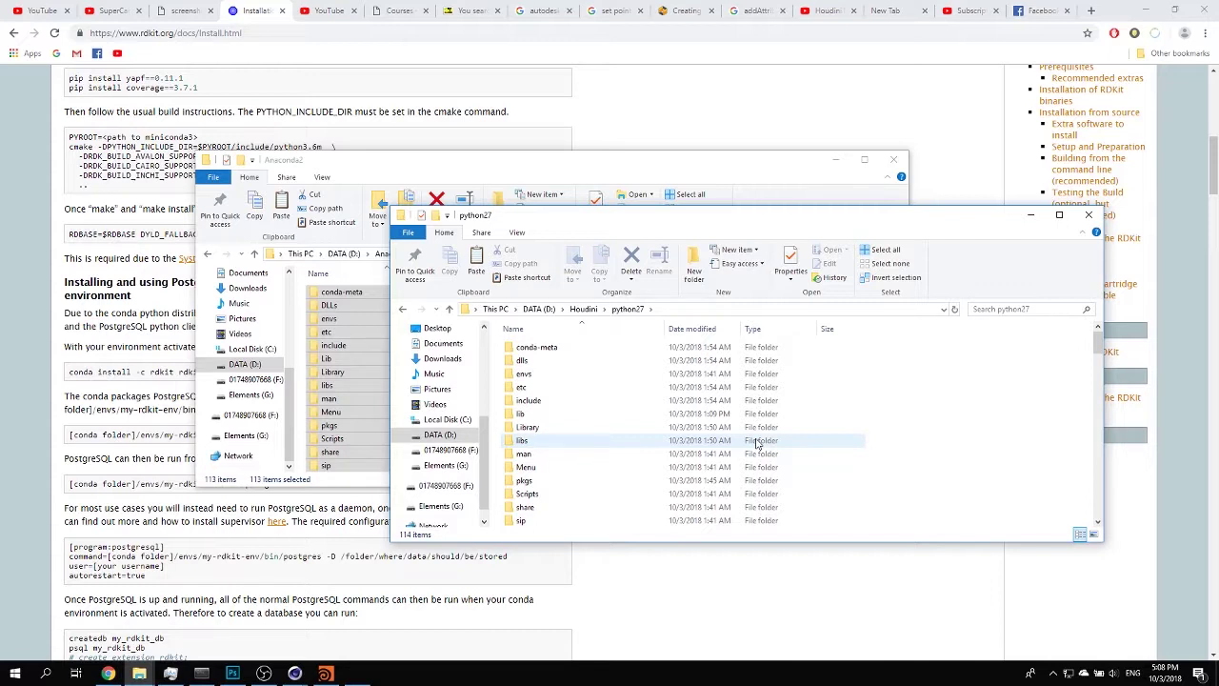
Switch to Houdini, run "import pandas as pd" in the Python Shell to test the libraries, and minimize the shell.
click(325, 673)
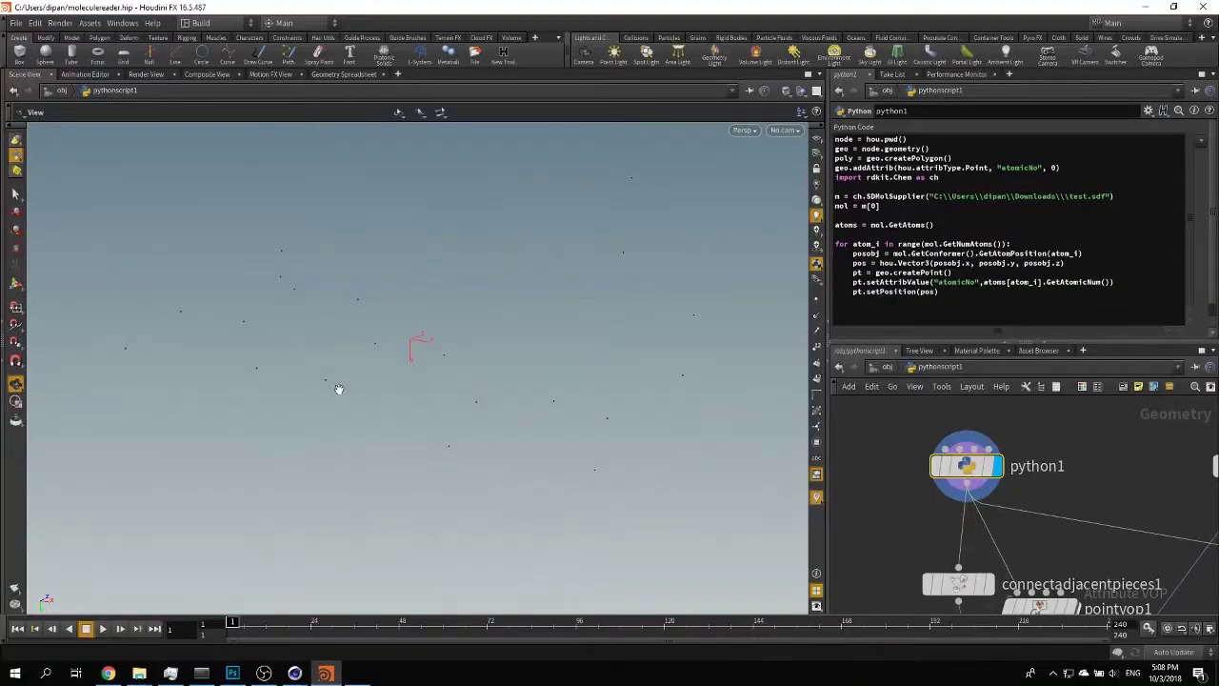
click(121, 23)
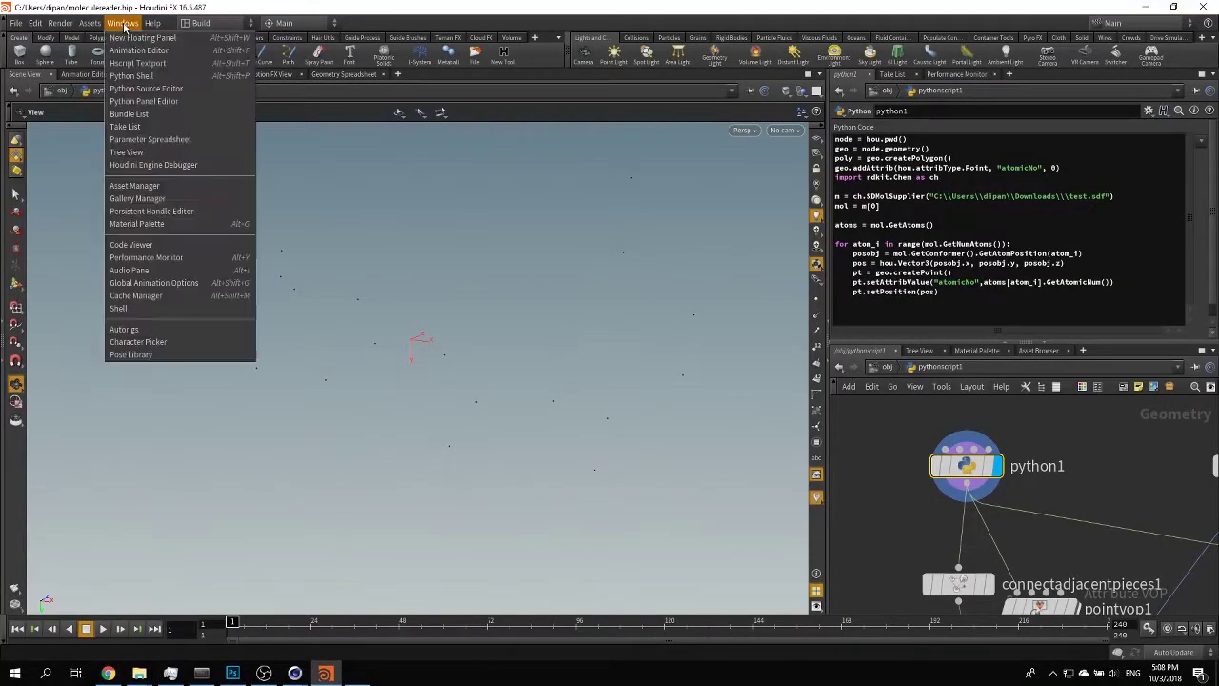
click(136, 77)
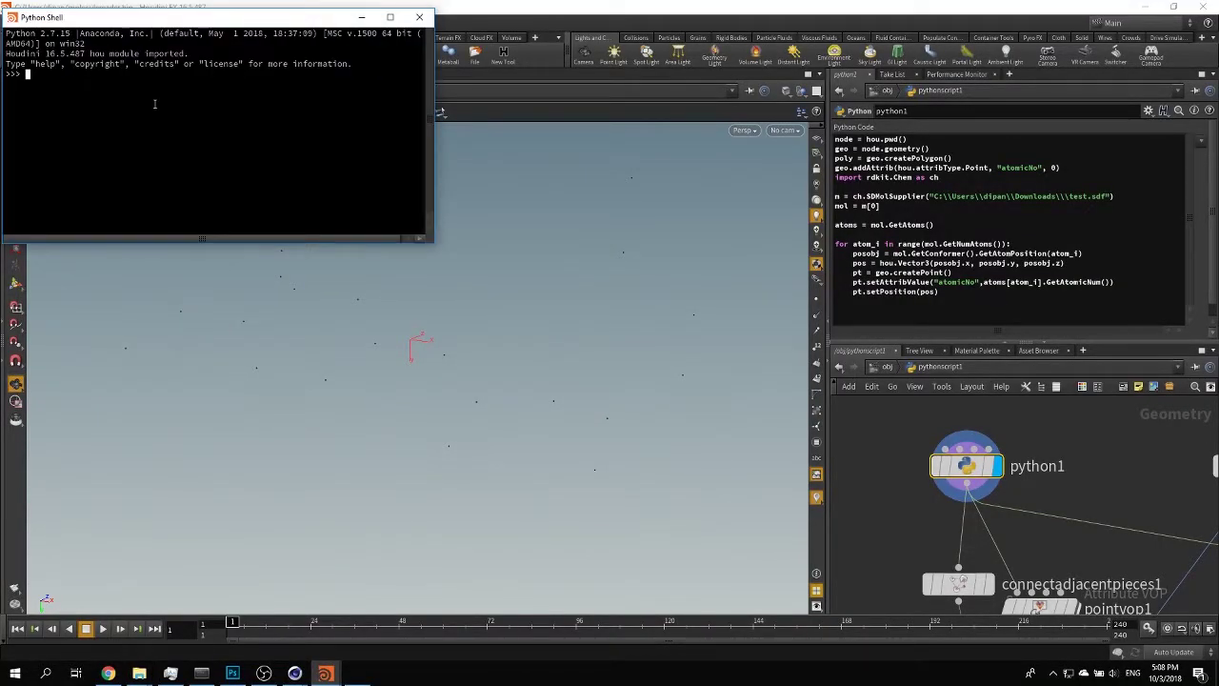
text(import pandas as pd)
key(Return)
click(361, 17)
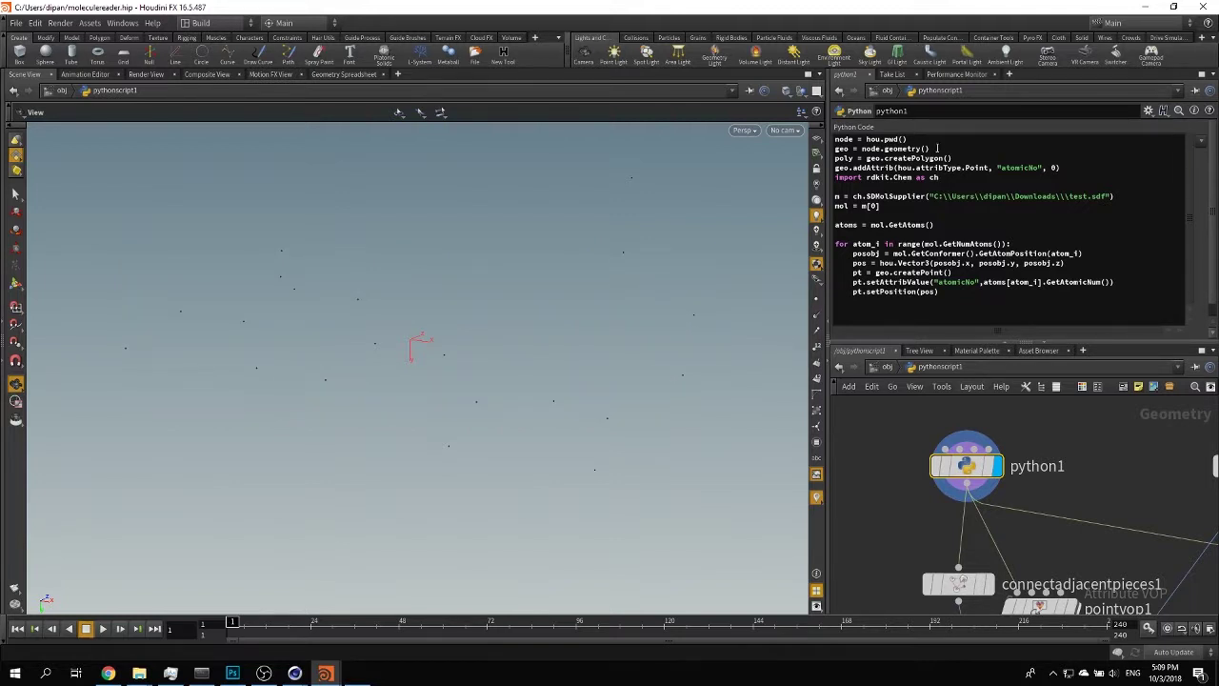
Comment out the createPolygon line in the python1 code and move the addAttrib line directly above the for loop.
drag(936, 150, 909, 137)
click(933, 150)
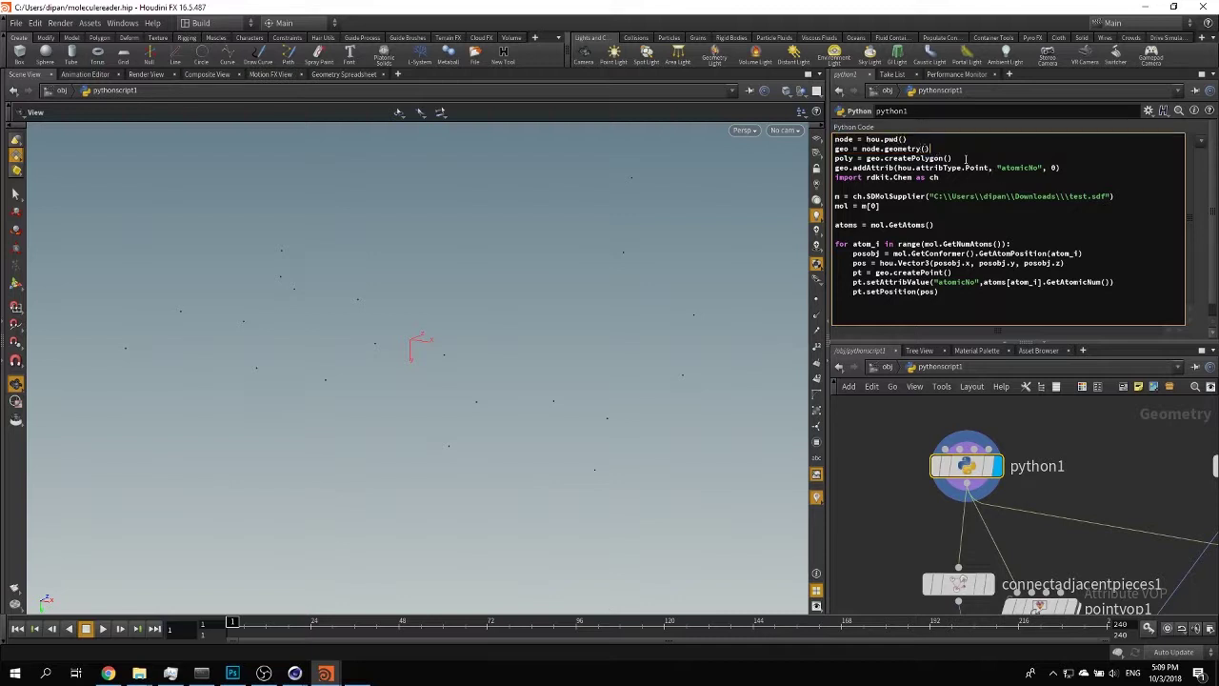
drag(835, 158, 966, 159)
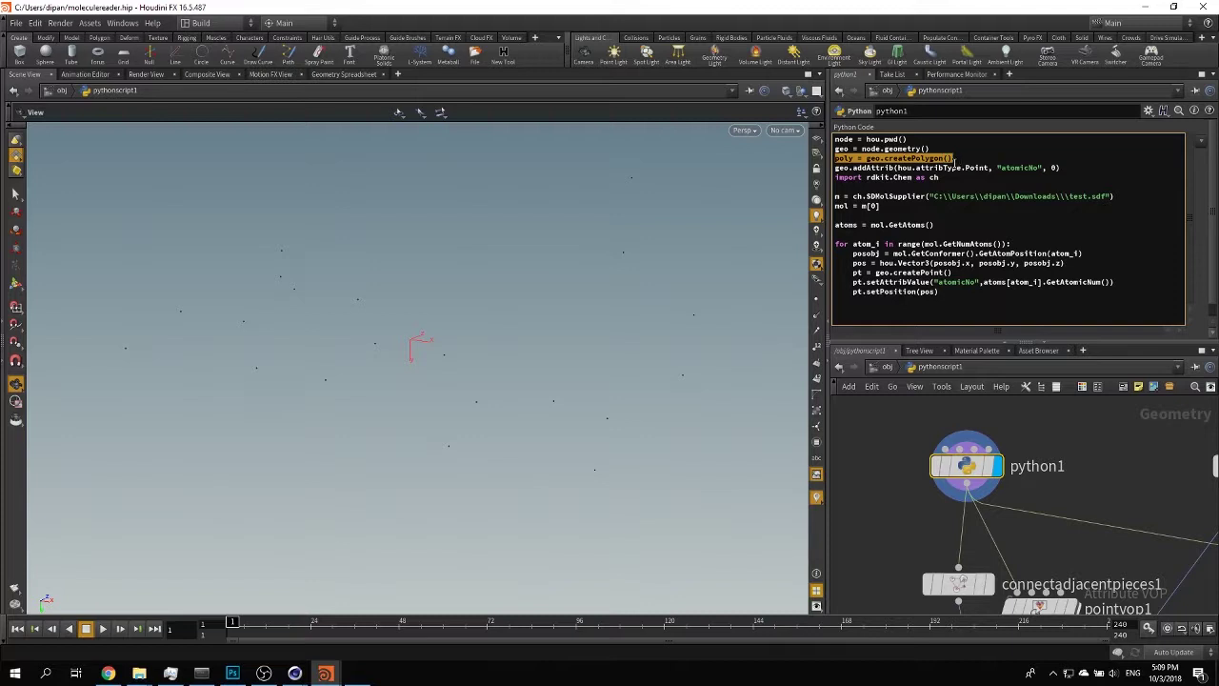
click(950, 177)
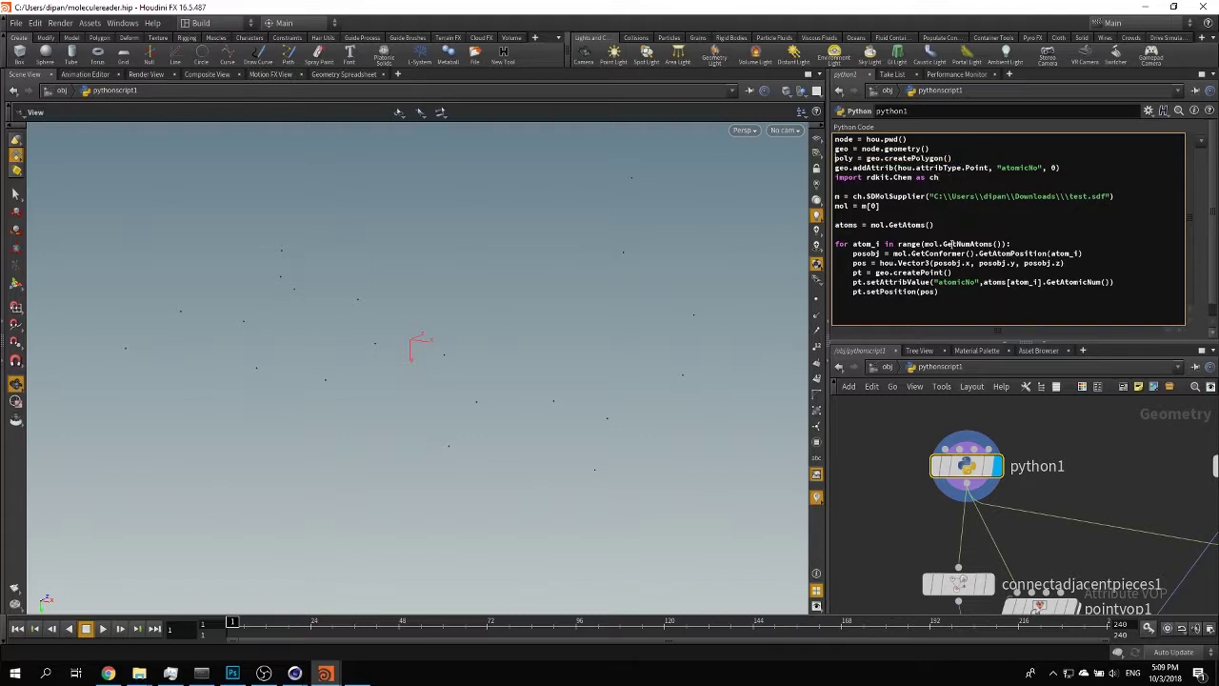
text(#)
drag(827, 234, 517, 243)
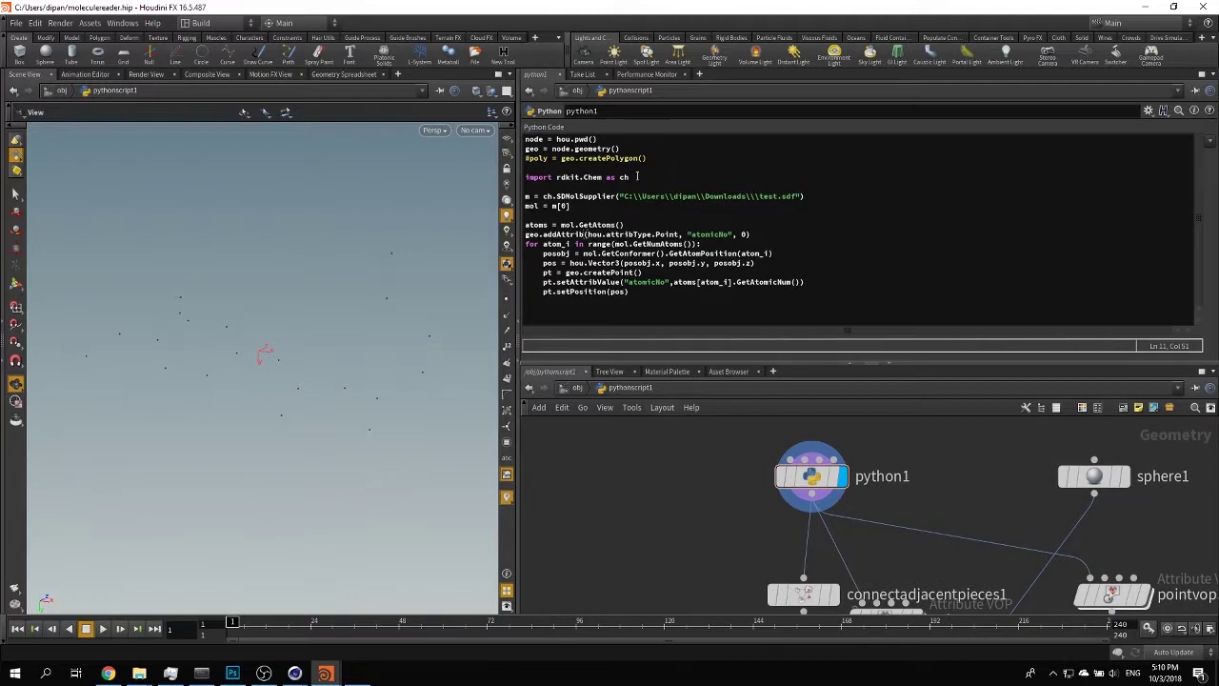
Remove the blank line between the rdkit.Chem import and the SDMolSupplier line in the python1 code.
drag(637, 176, 524, 177)
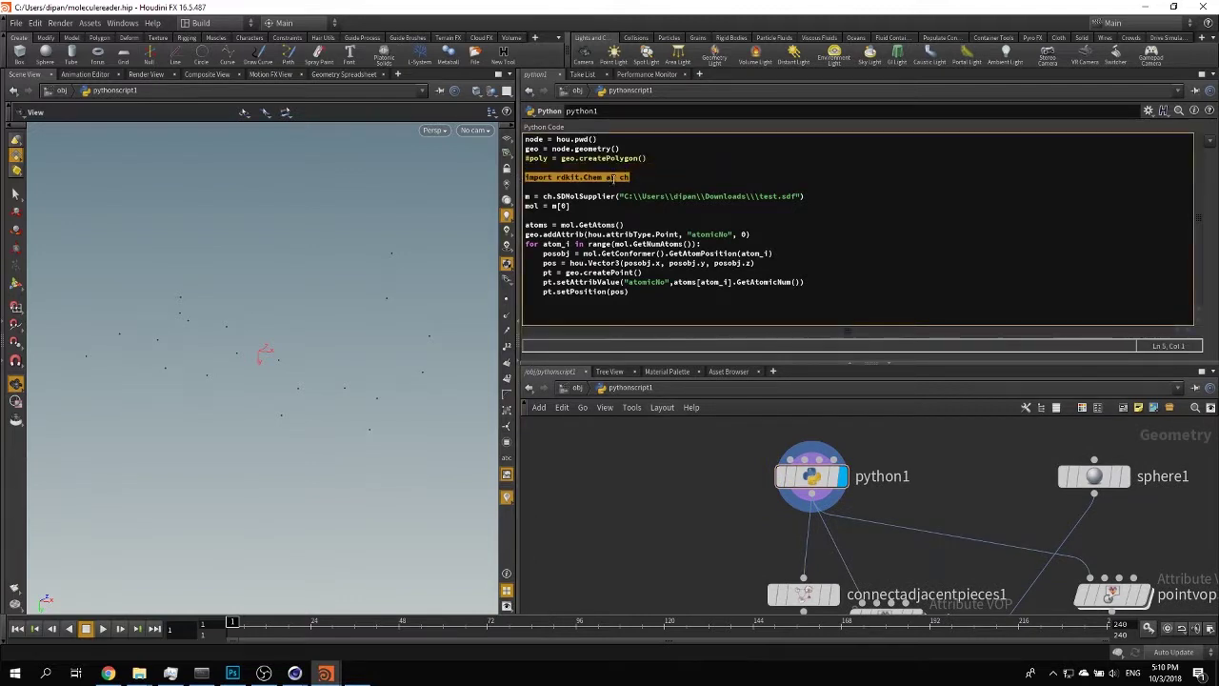
click(640, 178)
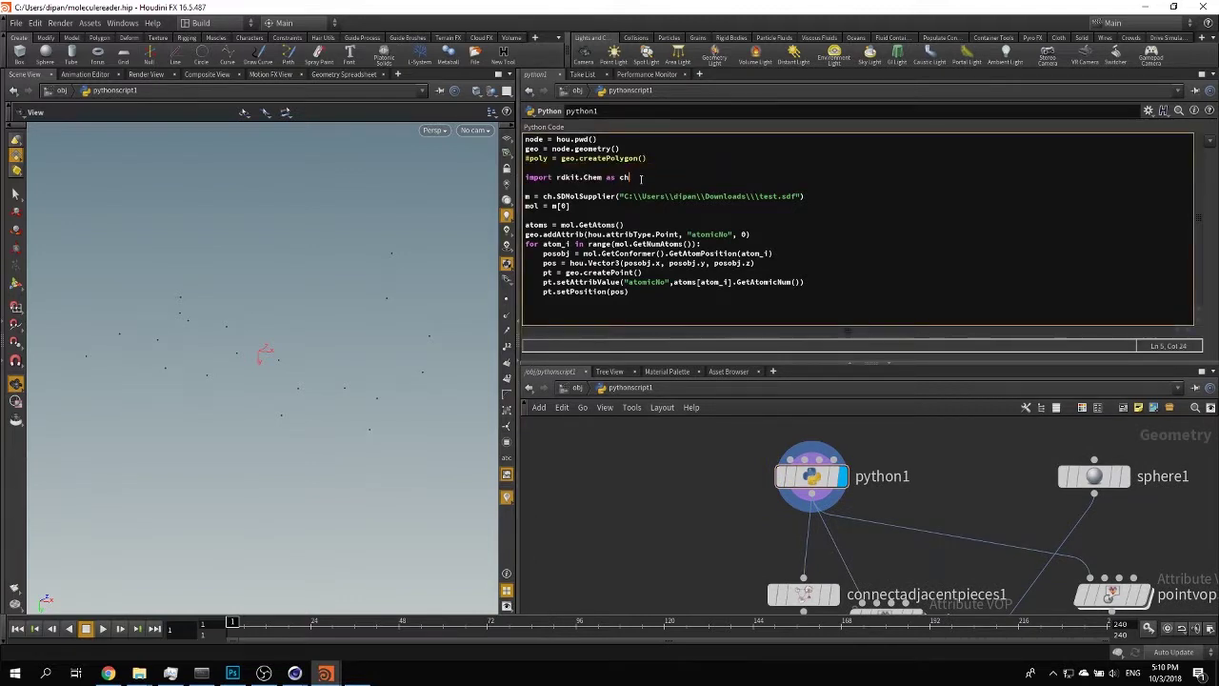
key(Delete)
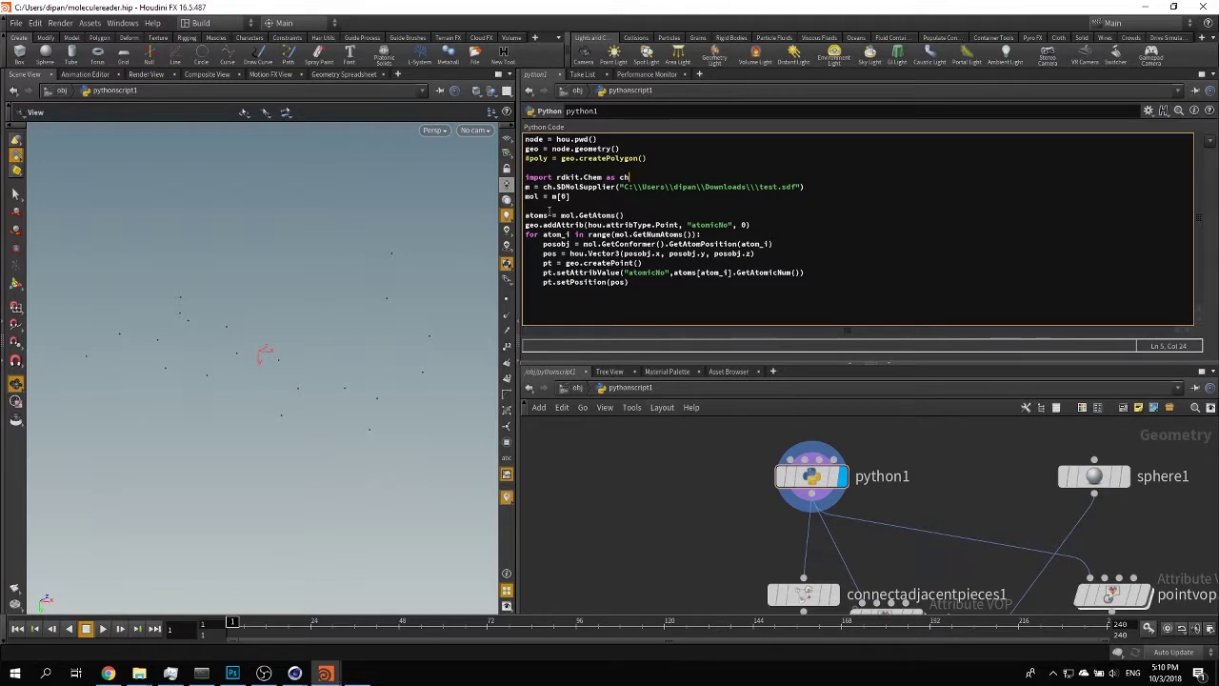
Examine the SDMolSupplier call and its test.sdf file path in the python1 code.
click(560, 187)
drag(543, 186, 817, 188)
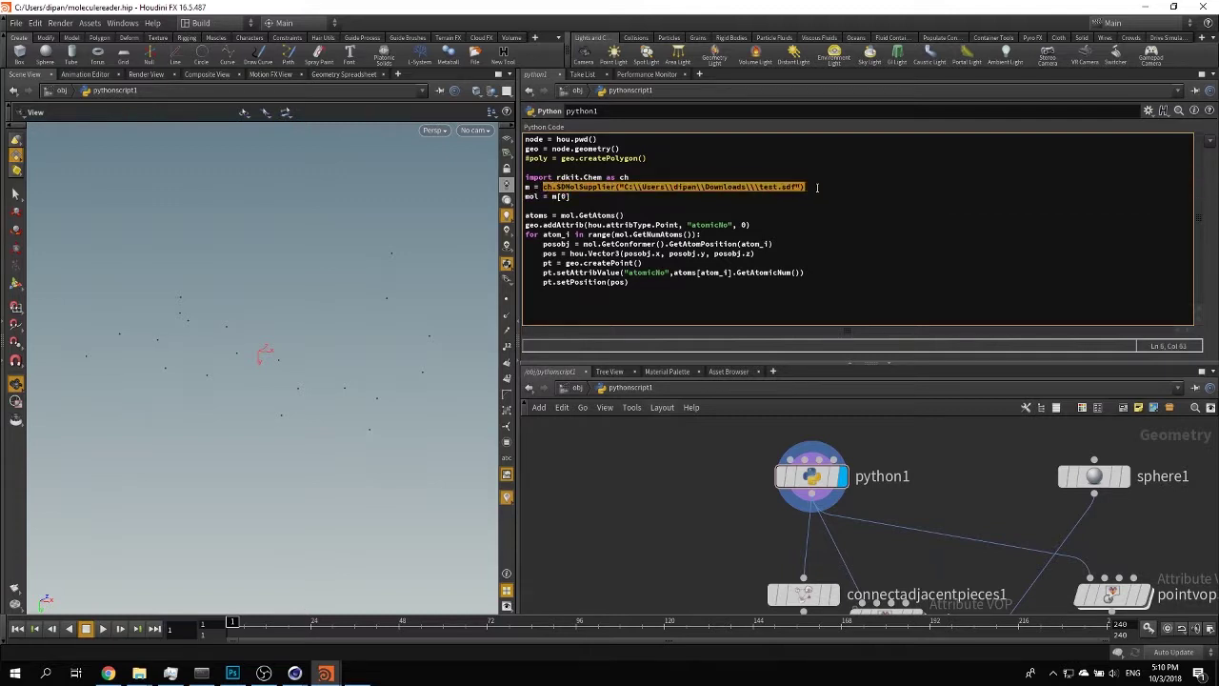
click(734, 188)
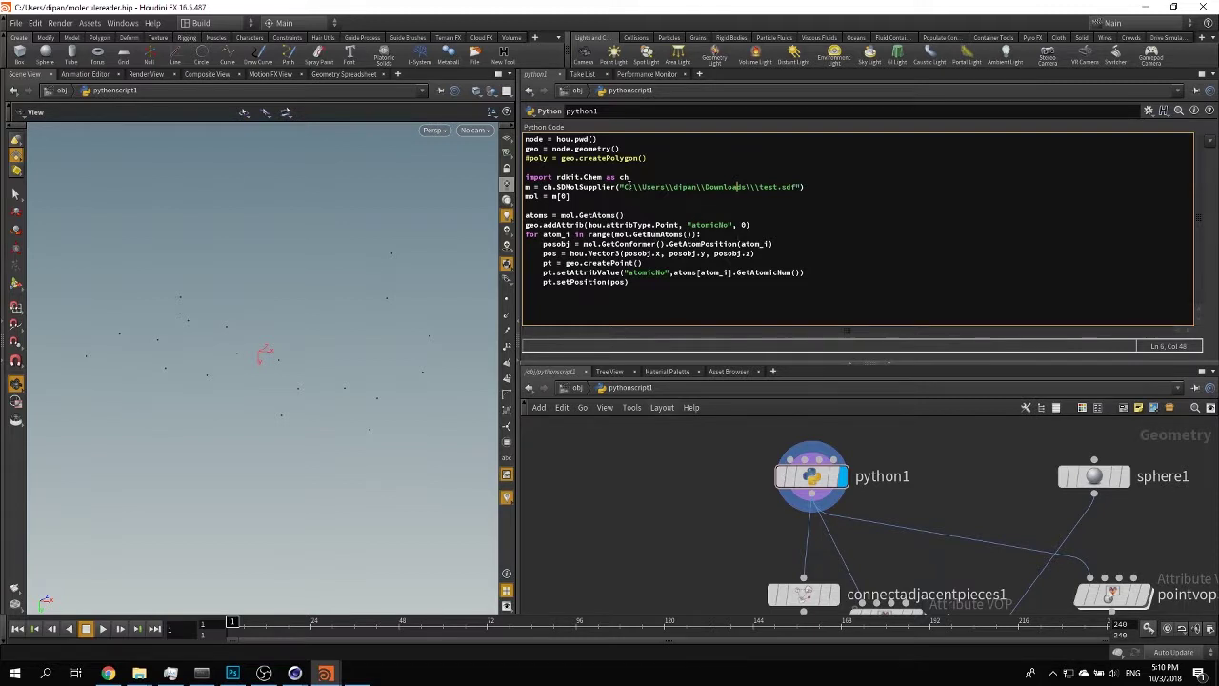
drag(627, 186, 793, 188)
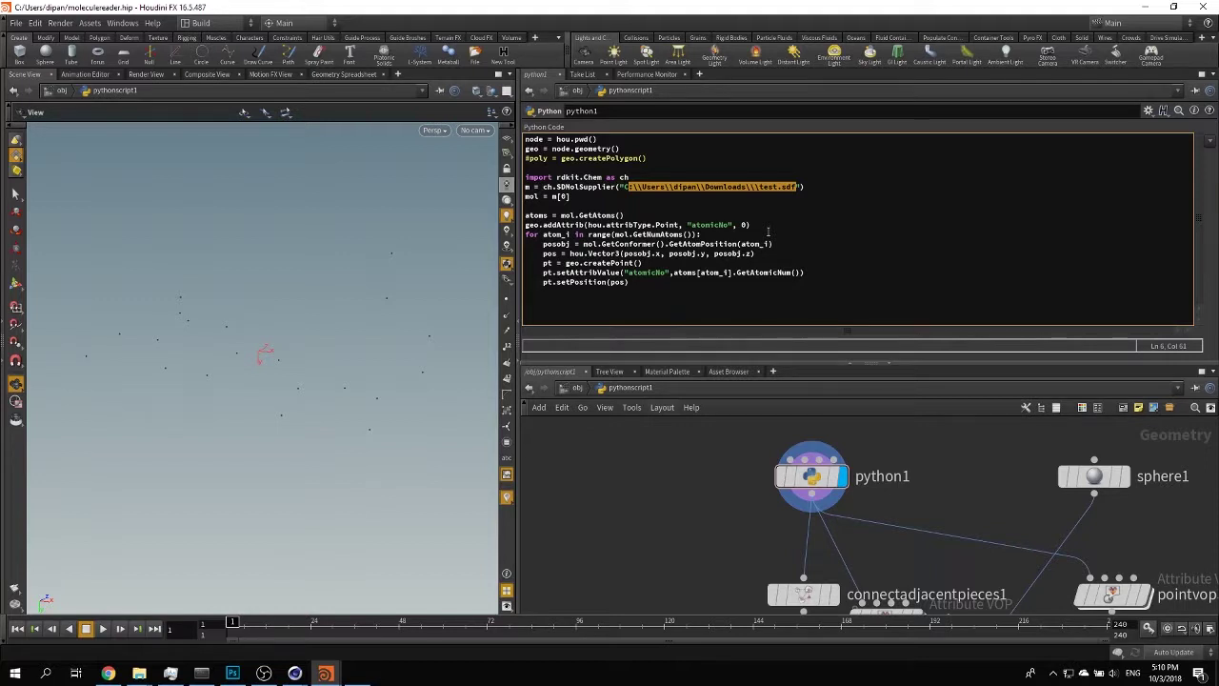
click(761, 188)
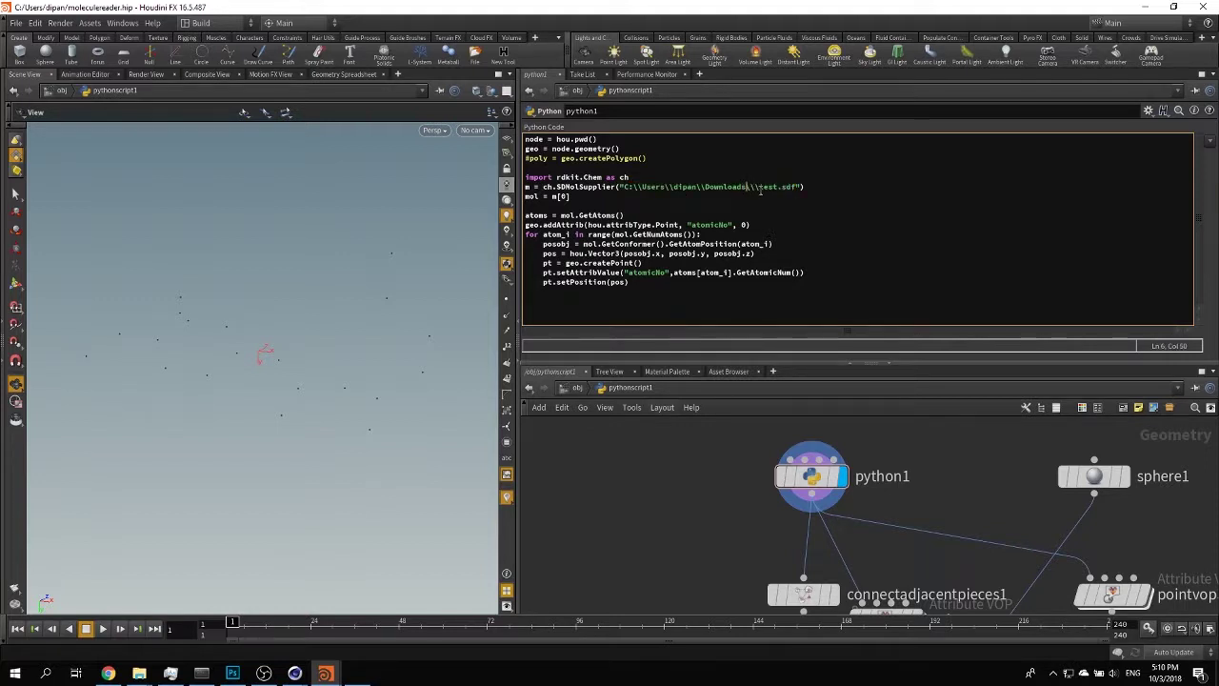
Try removing the third backslash before test.sdf in the SDMolSupplier file path.
drag(761, 187, 747, 190)
key(Right)
key(Right)
key(Right)
key(Right)
key(Right)
key(BackSpace)
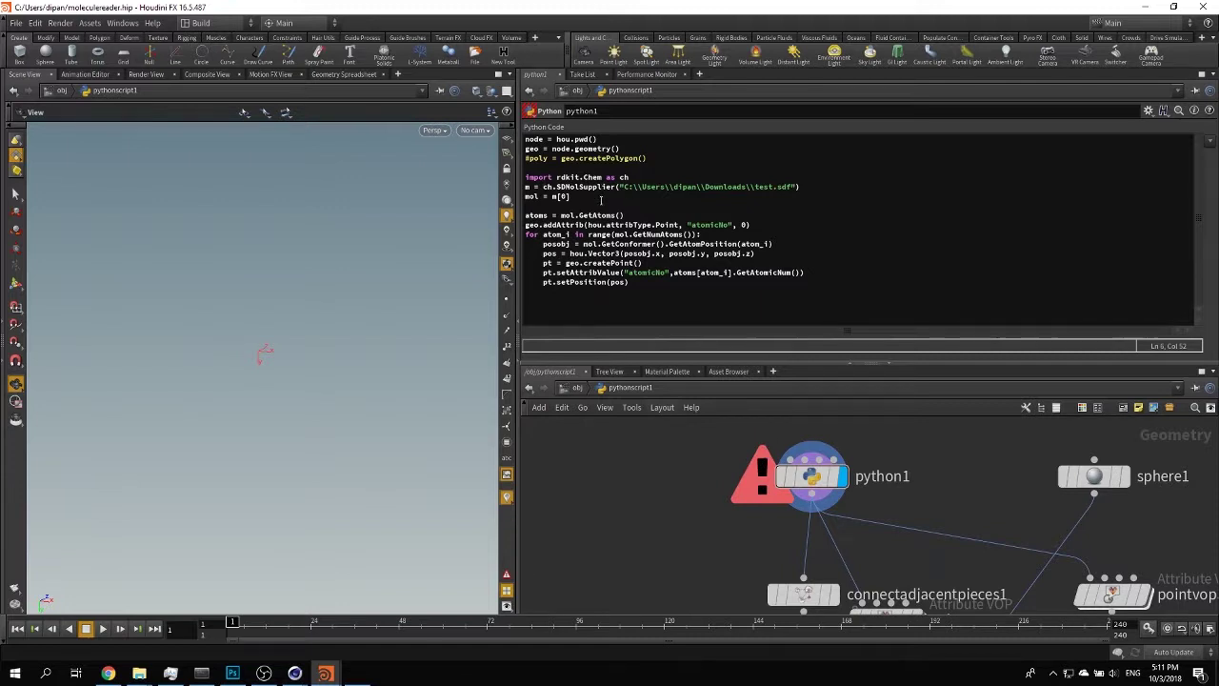
Inspect the python1 node's error details and restore the third backslash before test.sdf in the file path.
middle_click(811, 475)
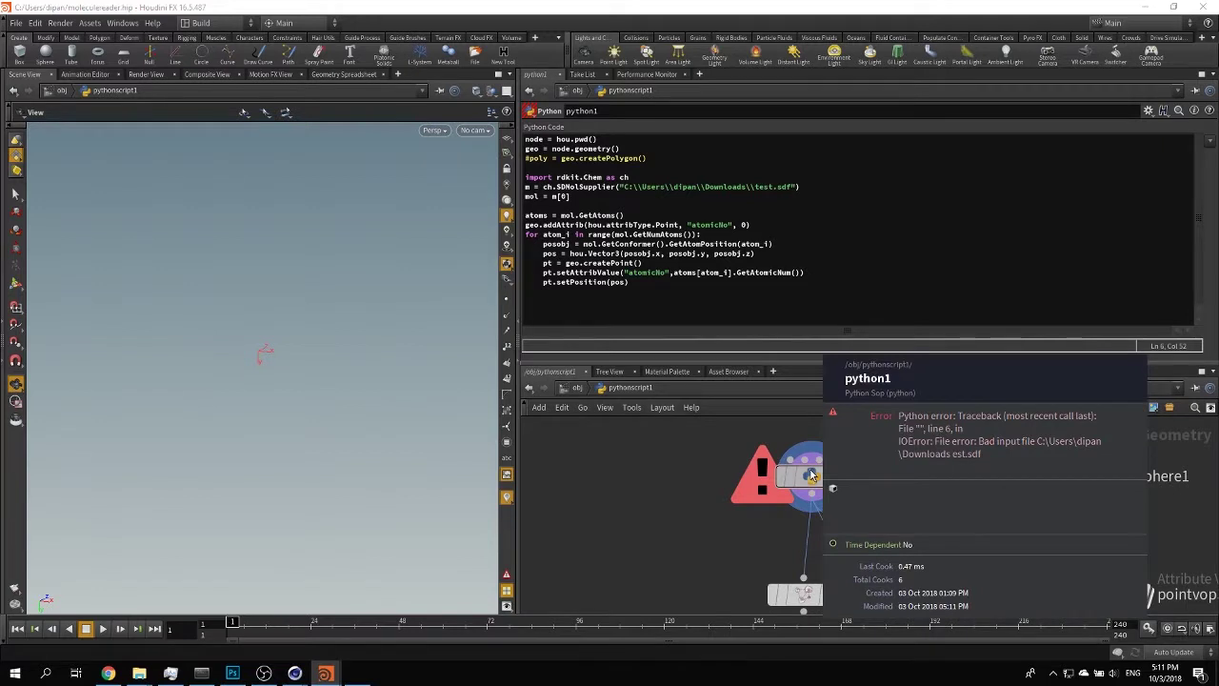
click(755, 187)
text(\)
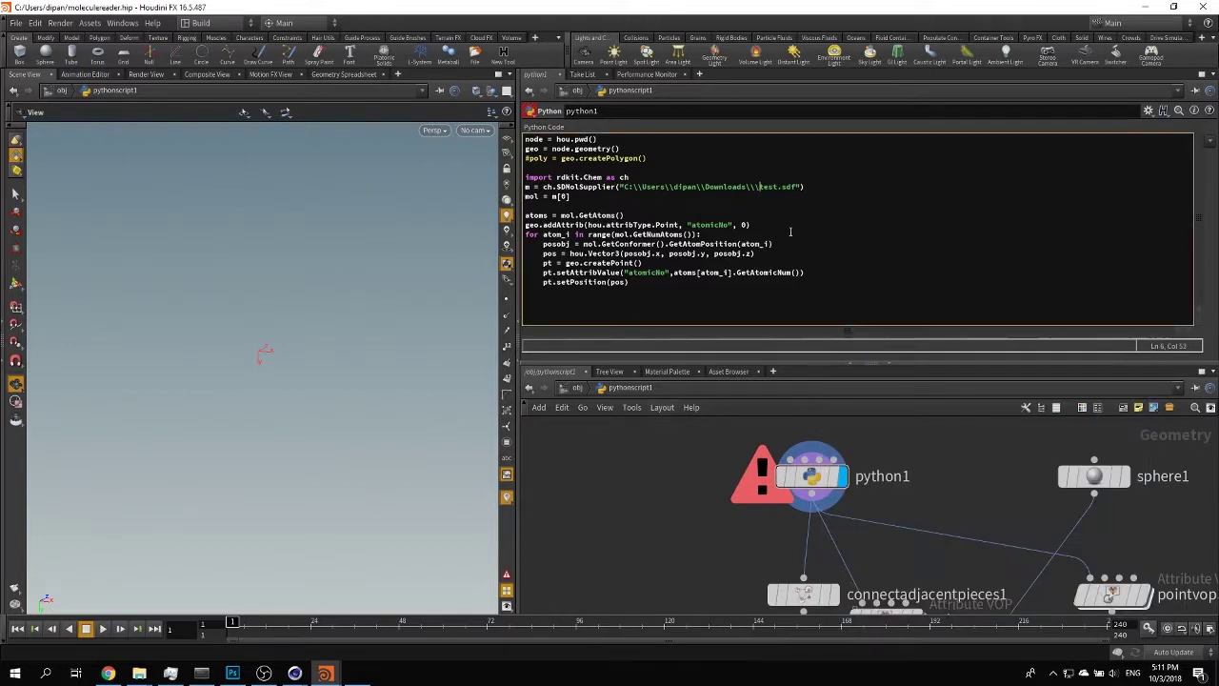
Apply the edited python1 code so the node recooks with the restored test.sdf file path.
click(625, 515)
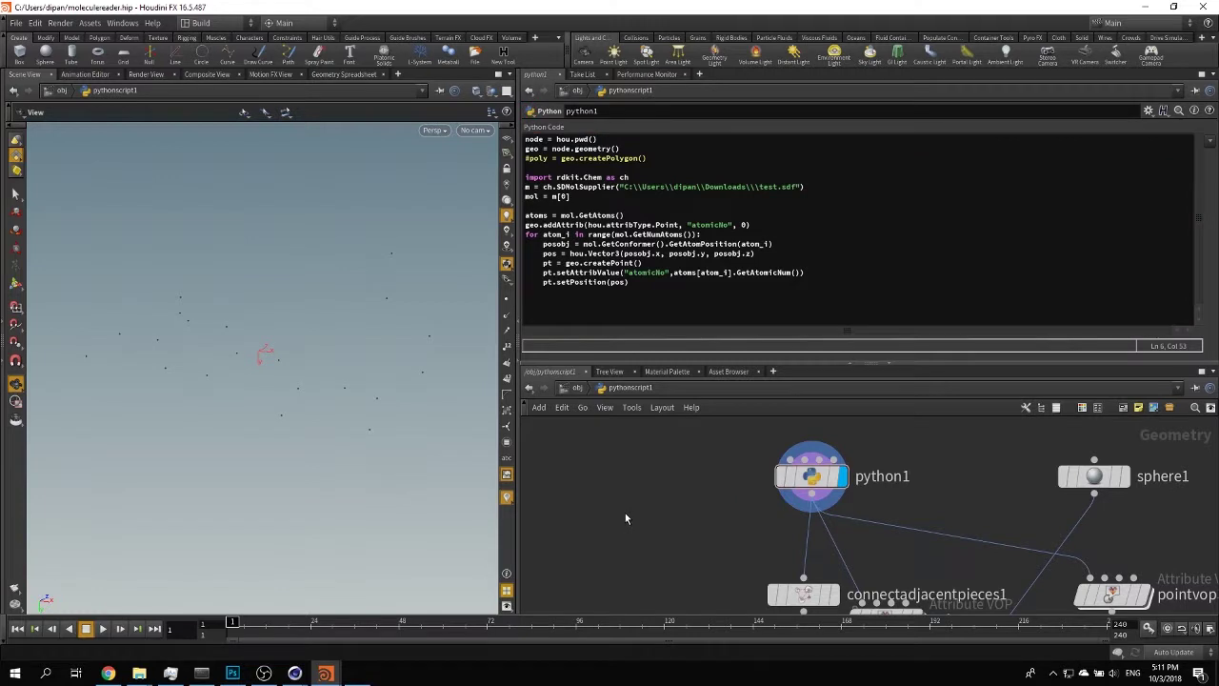
triple_click(825, 193)
key(Home)
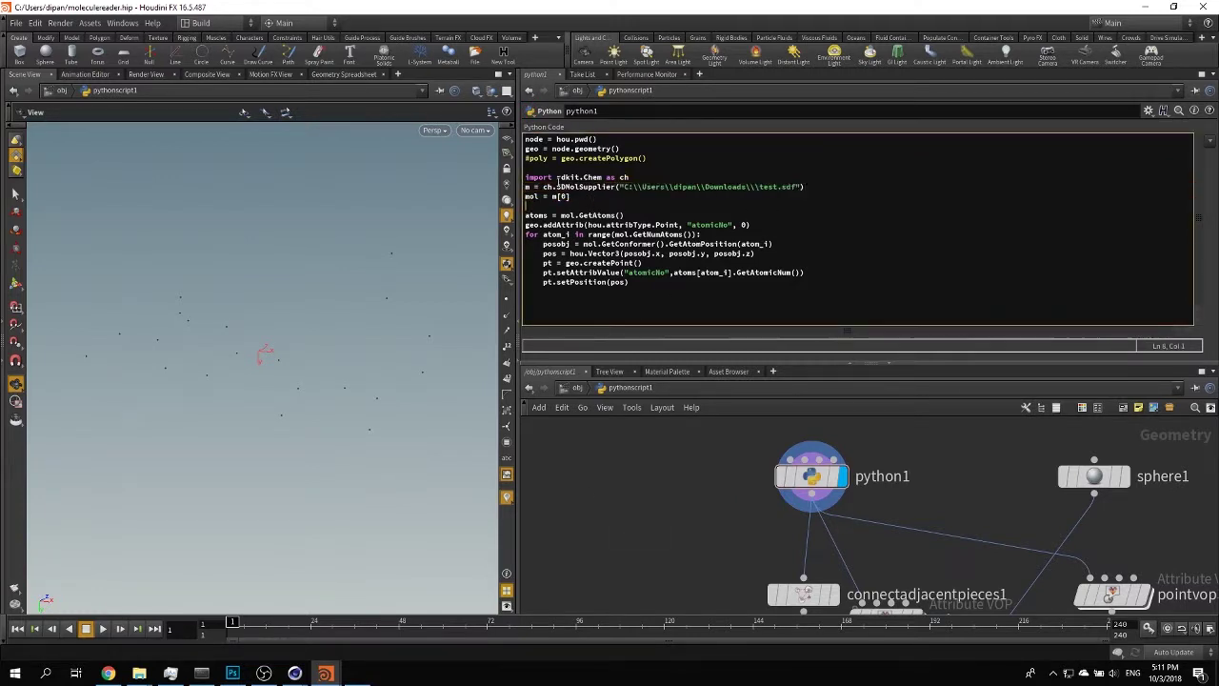
Examine the SDMolSupplier call and its test.sdf path in the python1 code.
drag(556, 186, 617, 188)
click(641, 204)
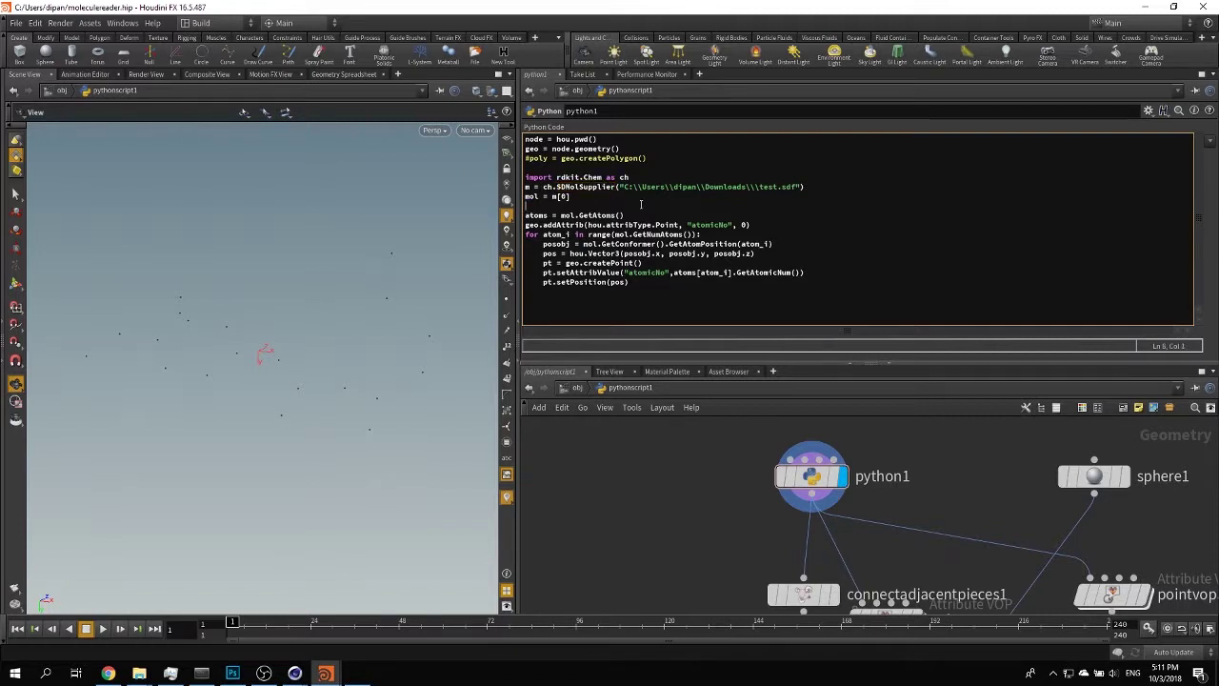
double_click(790, 187)
drag(791, 186, 782, 188)
click(581, 197)
drag(805, 187, 514, 188)
click(604, 206)
key(Up)
key(Up)
Examine the mol = m[0] line that takes the first molecule from the supplier.
click(573, 197)
drag(574, 196, 525, 196)
click(576, 197)
drag(524, 196, 545, 196)
Examine the GetAtoms line, the atomicNo point attribute declaration and the loop over mol.GetNumAtoms().
drag(526, 215, 623, 217)
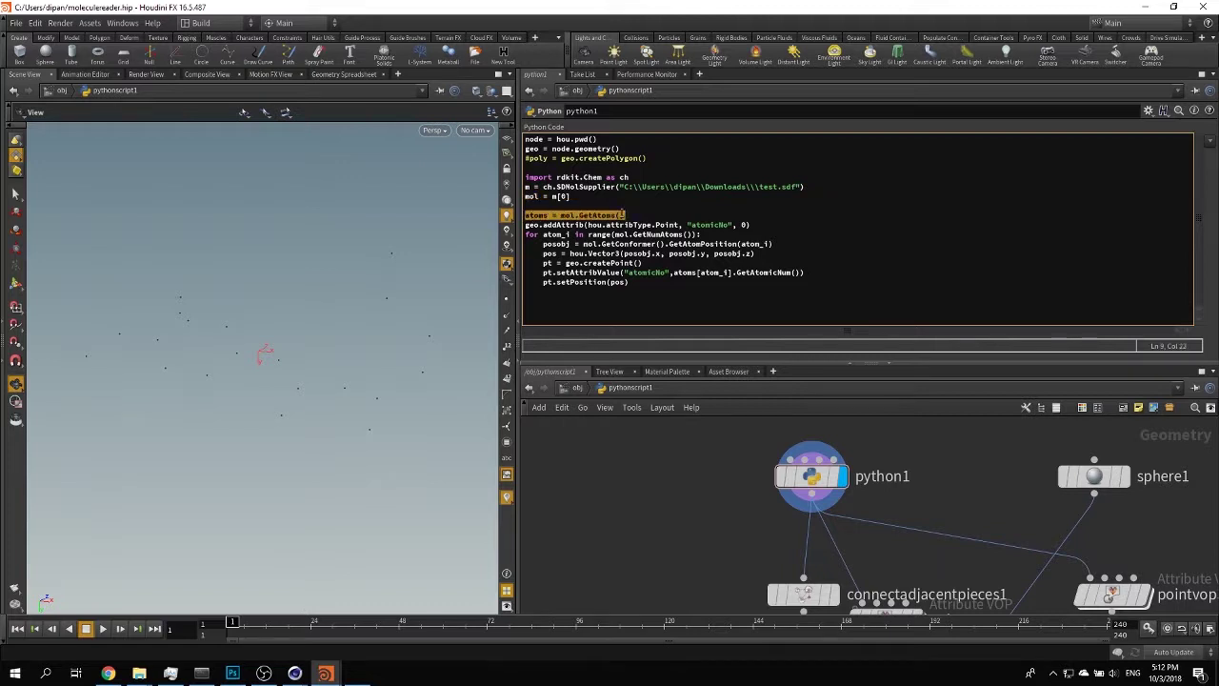
click(536, 215)
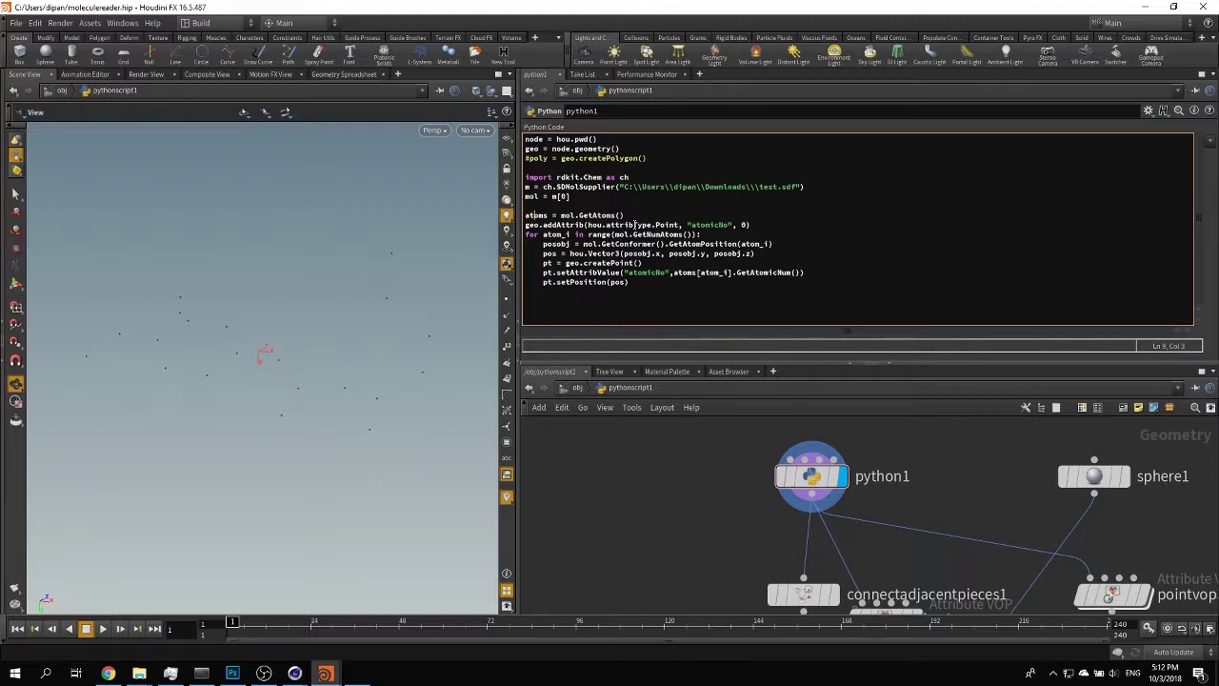
click(757, 224)
click(709, 233)
click(573, 225)
drag(528, 234, 712, 234)
click(712, 235)
Examine how the loop reads each atom's position from the conformer and converts it to a hou.Vector3.
drag(583, 244, 781, 246)
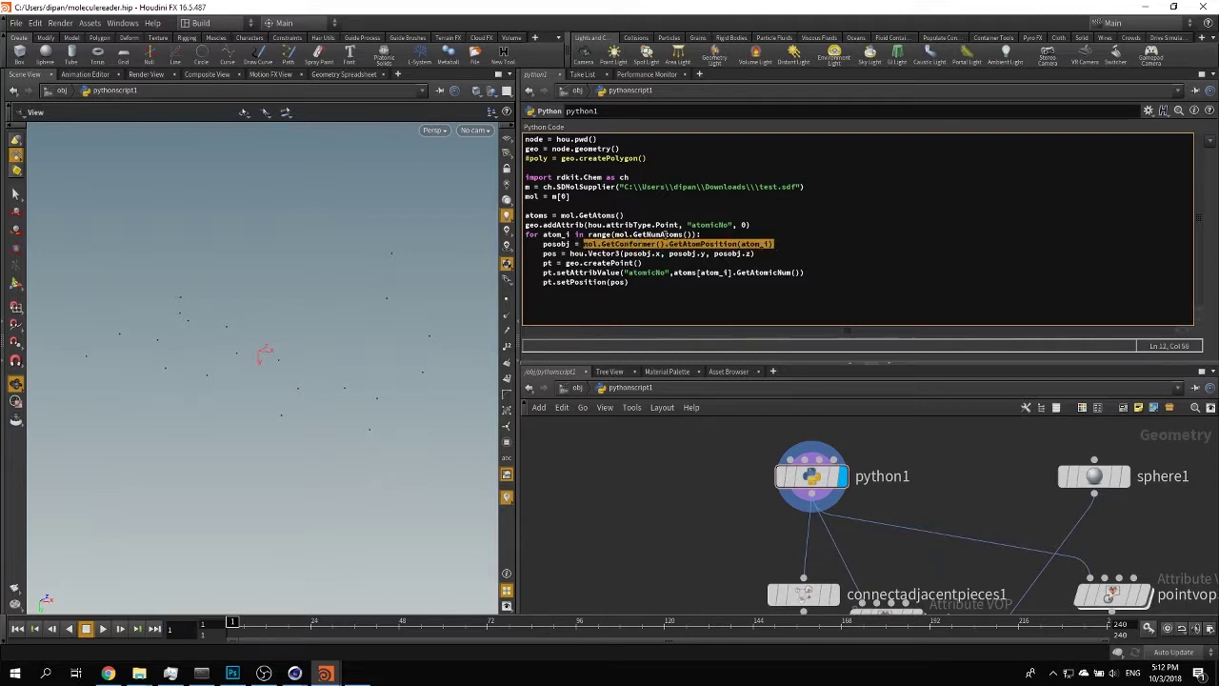
click(711, 245)
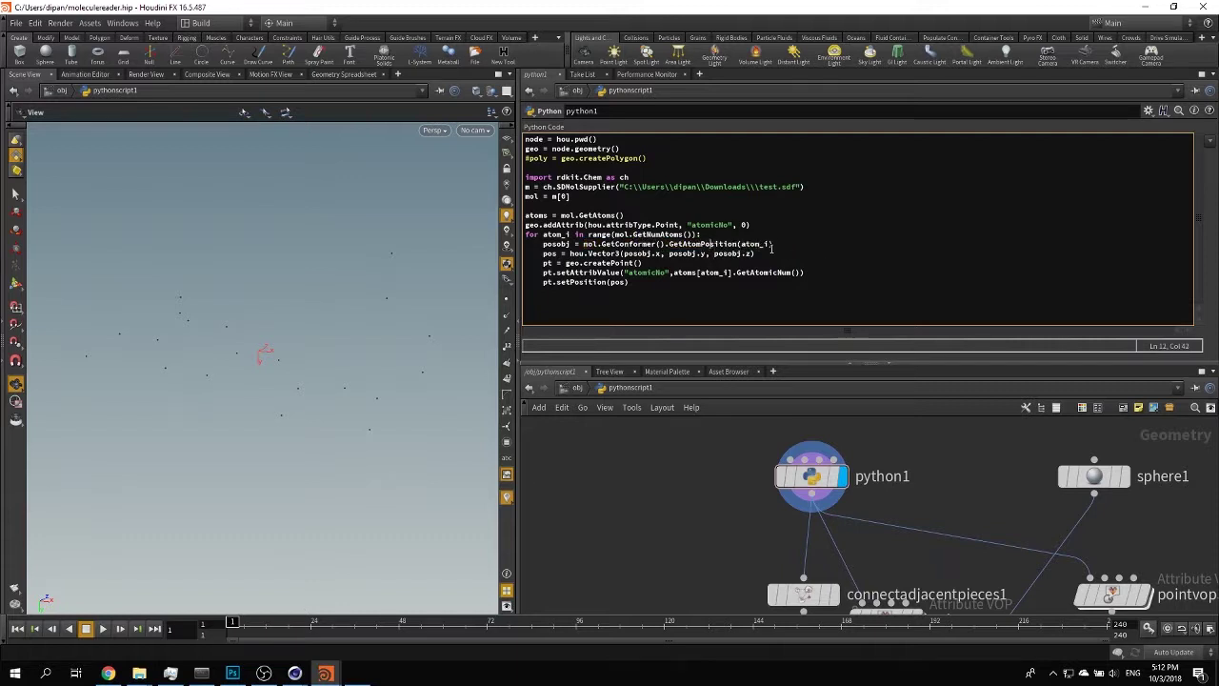
drag(771, 245, 740, 244)
drag(625, 215, 519, 215)
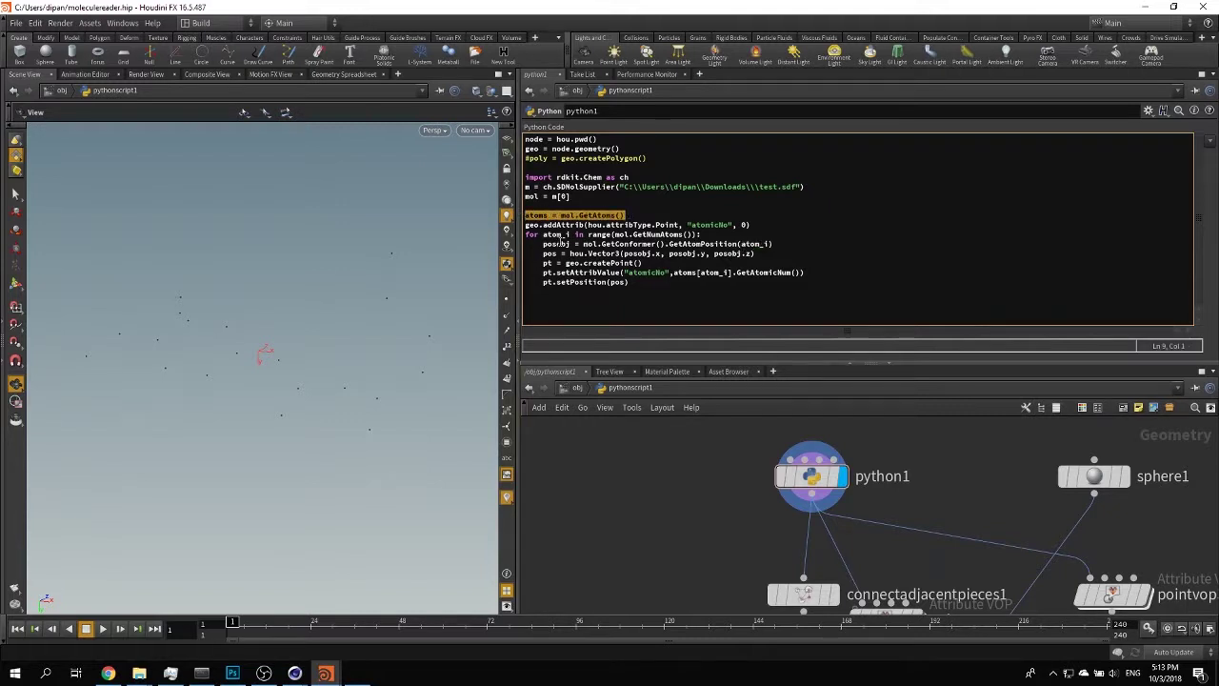
click(561, 243)
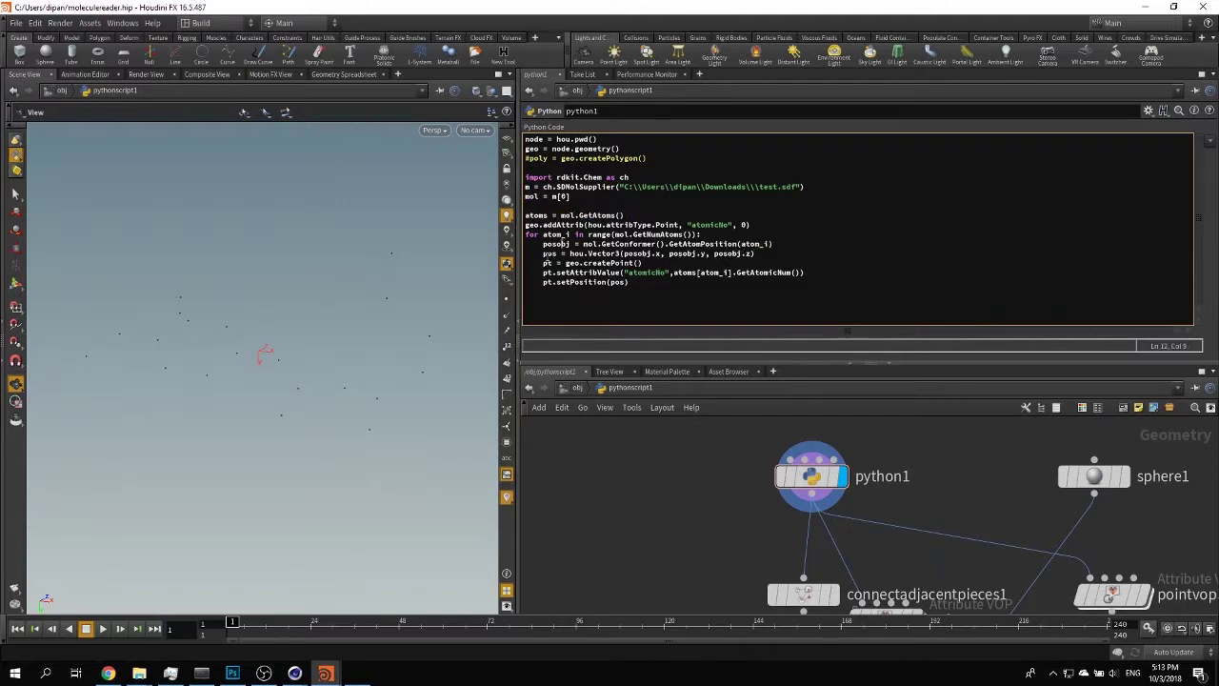
drag(543, 253, 761, 254)
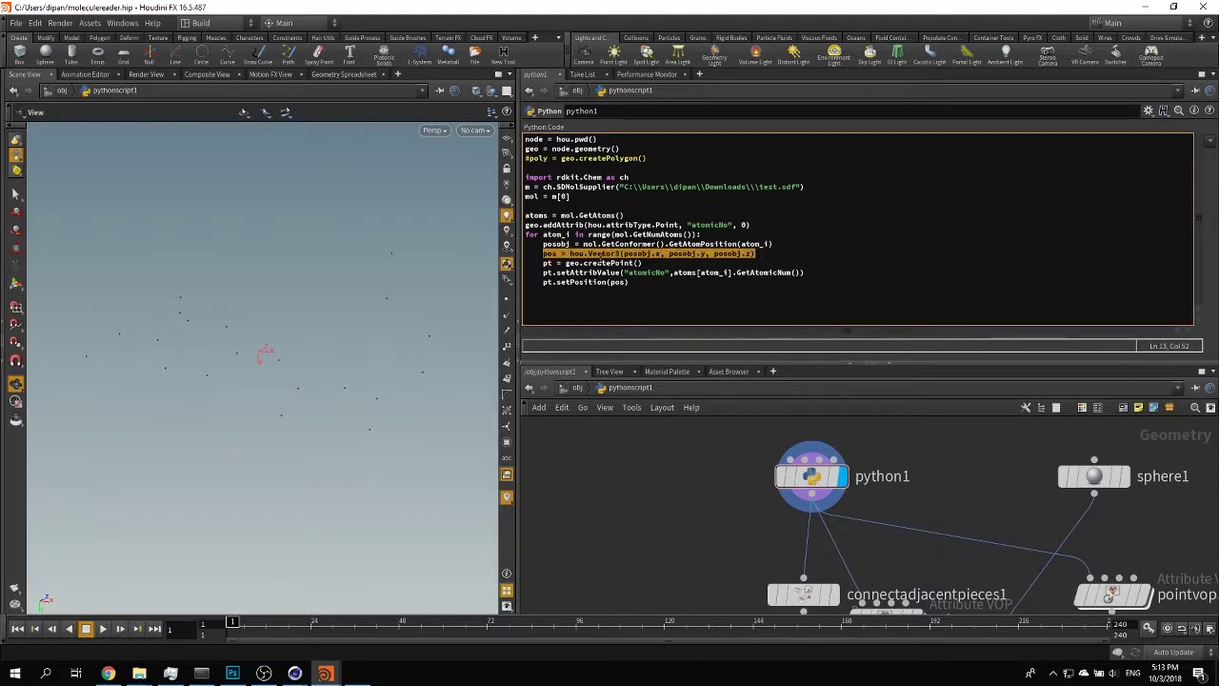
Examine the loop lines that create each point, set its position and store its atomicNo value.
click(661, 262)
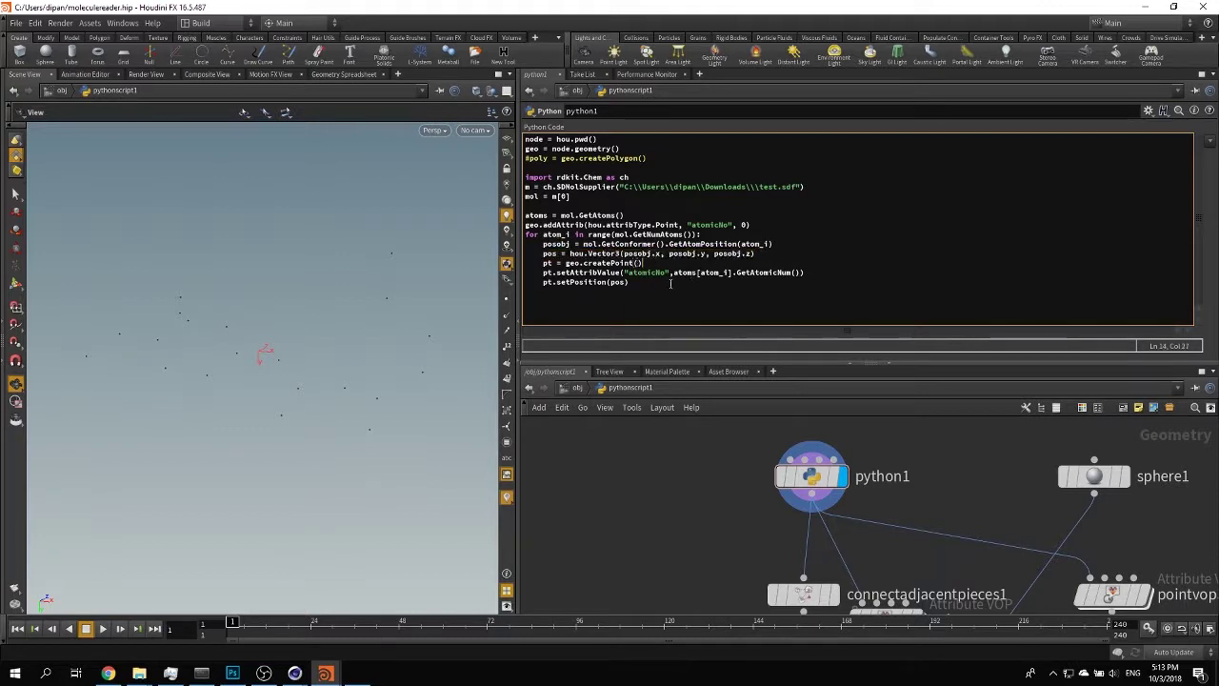
drag(543, 263, 646, 263)
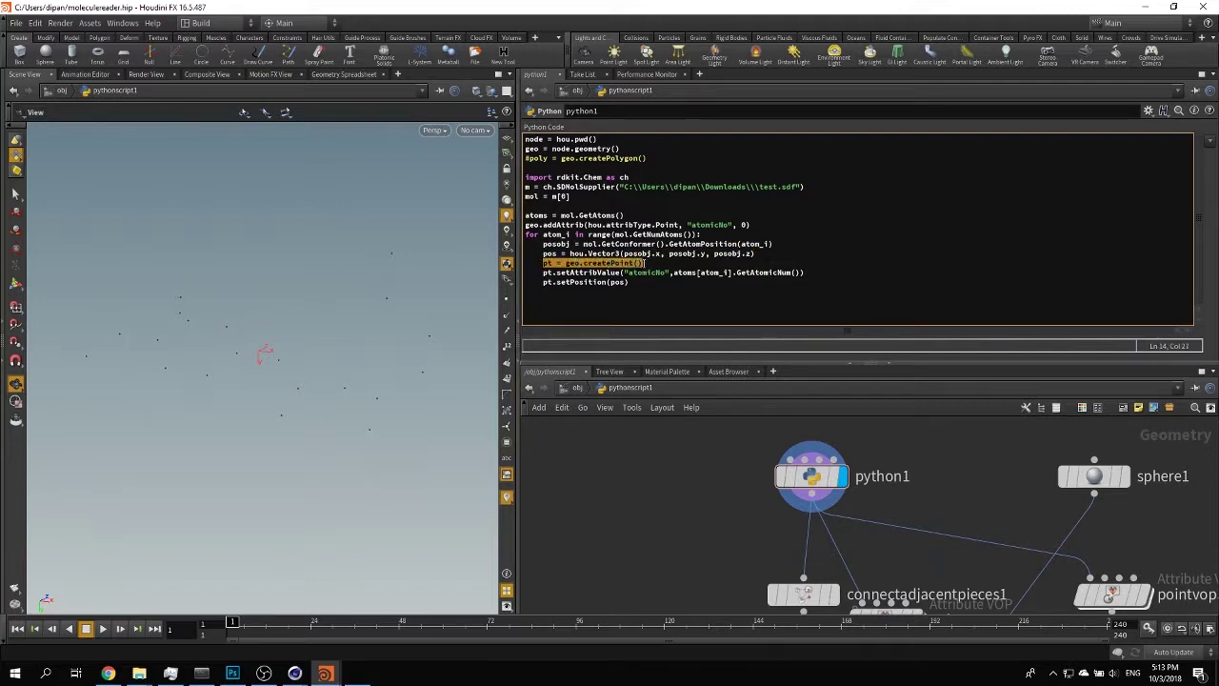
click(649, 264)
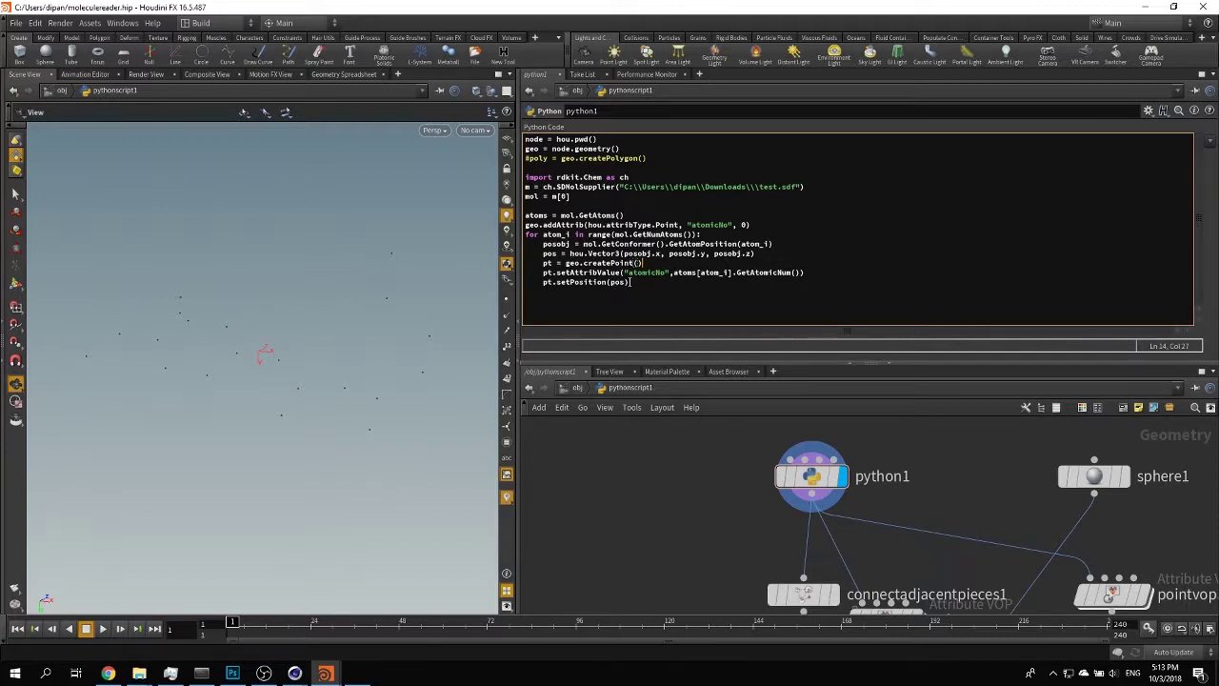
drag(631, 282, 543, 283)
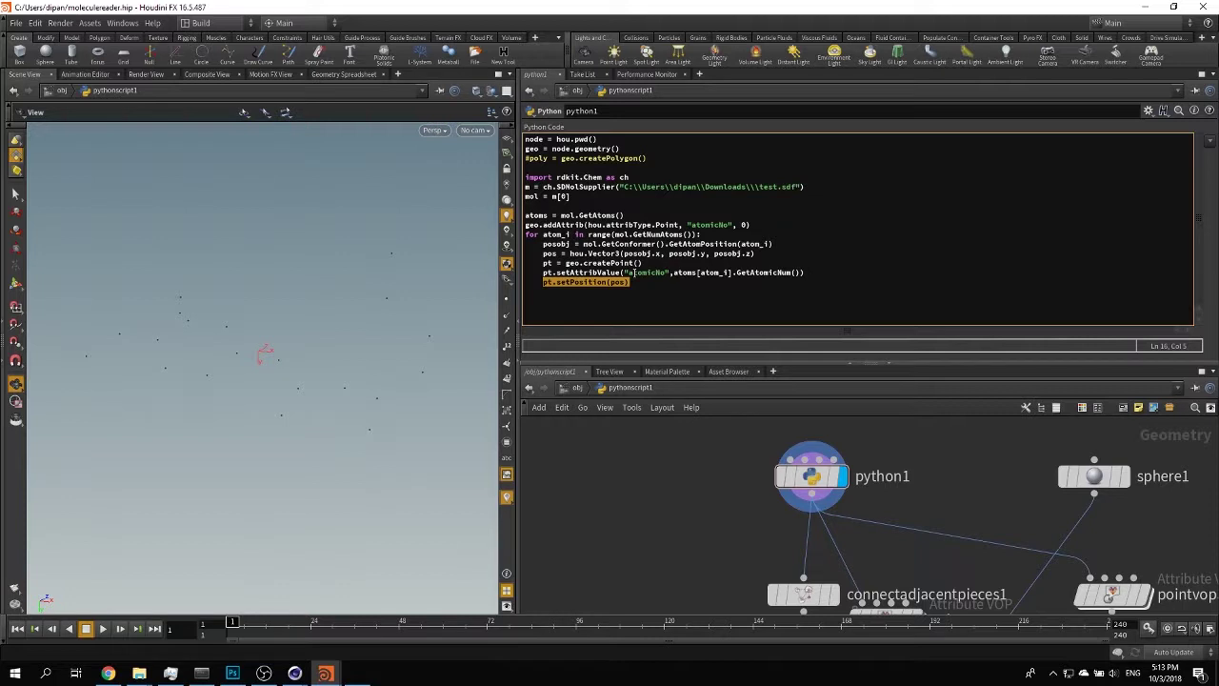
click(573, 272)
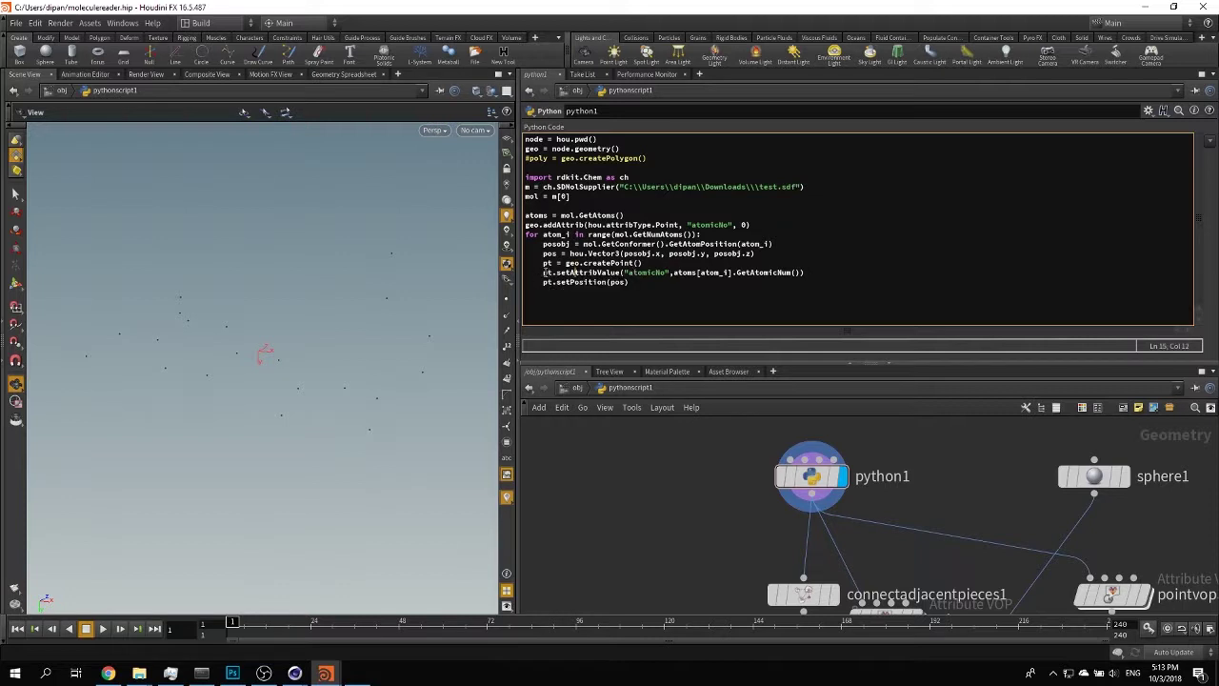
click(645, 263)
click(647, 273)
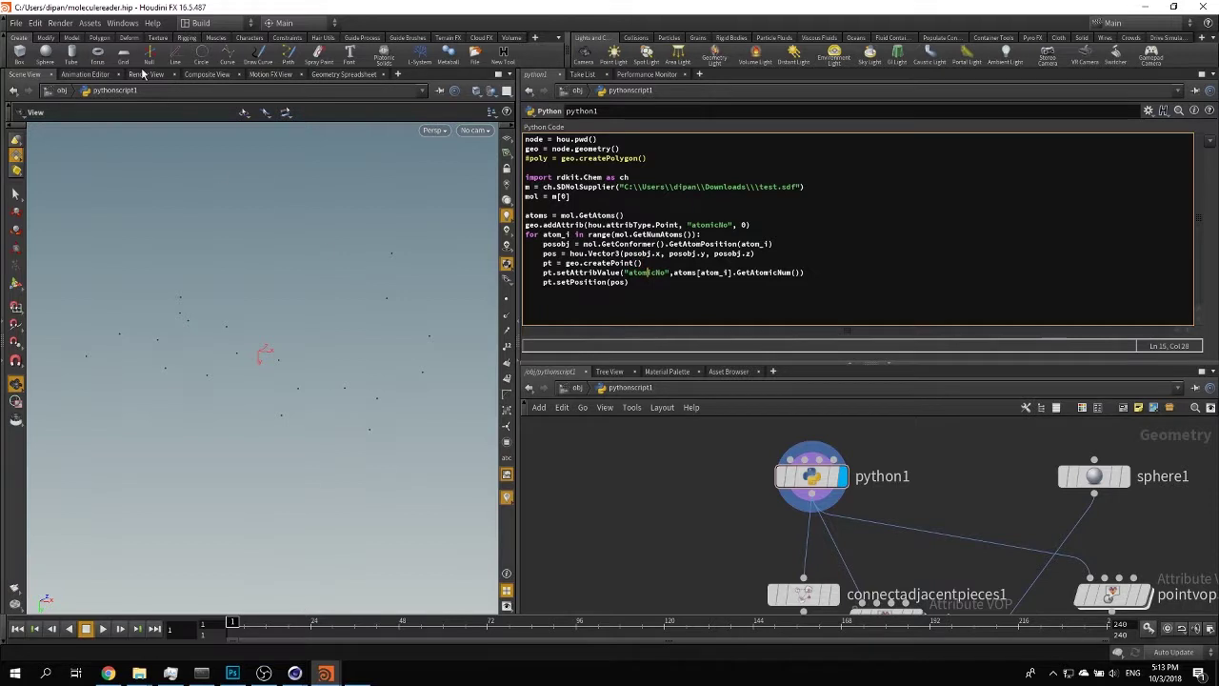
Inspect python1's point positions and atomicNo values in the Geometry Spreadsheet, and view the points in the 3D scene.
click(343, 74)
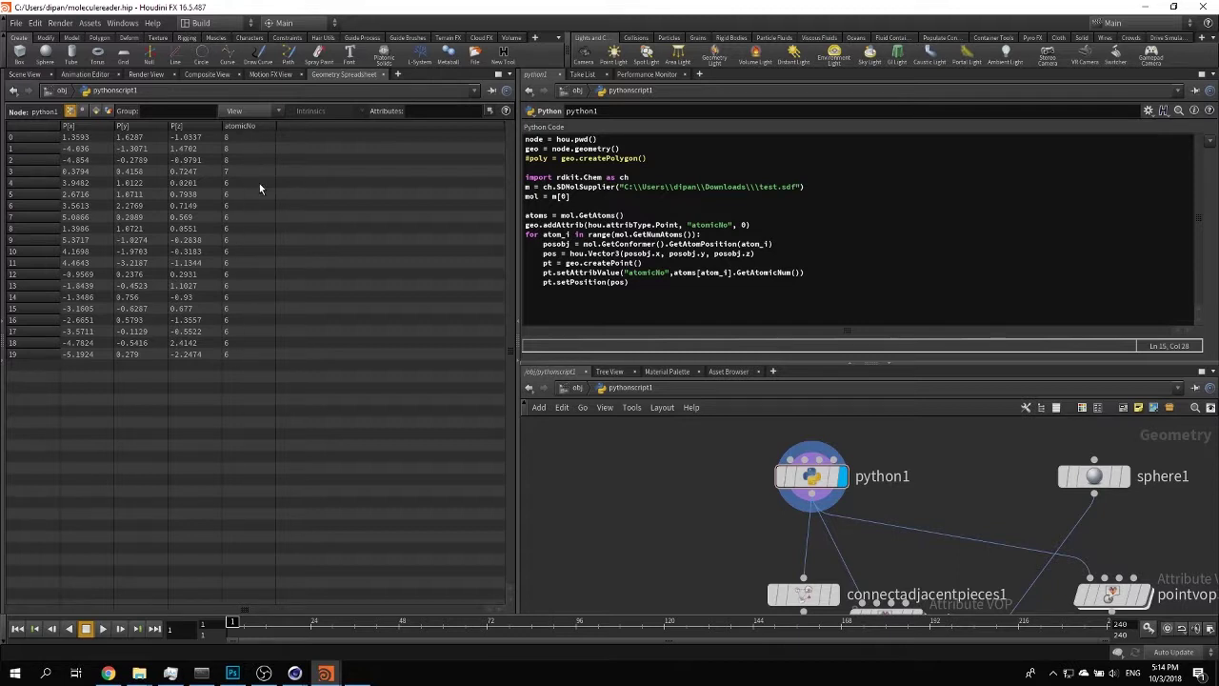
click(25, 75)
drag(196, 232, 211, 324)
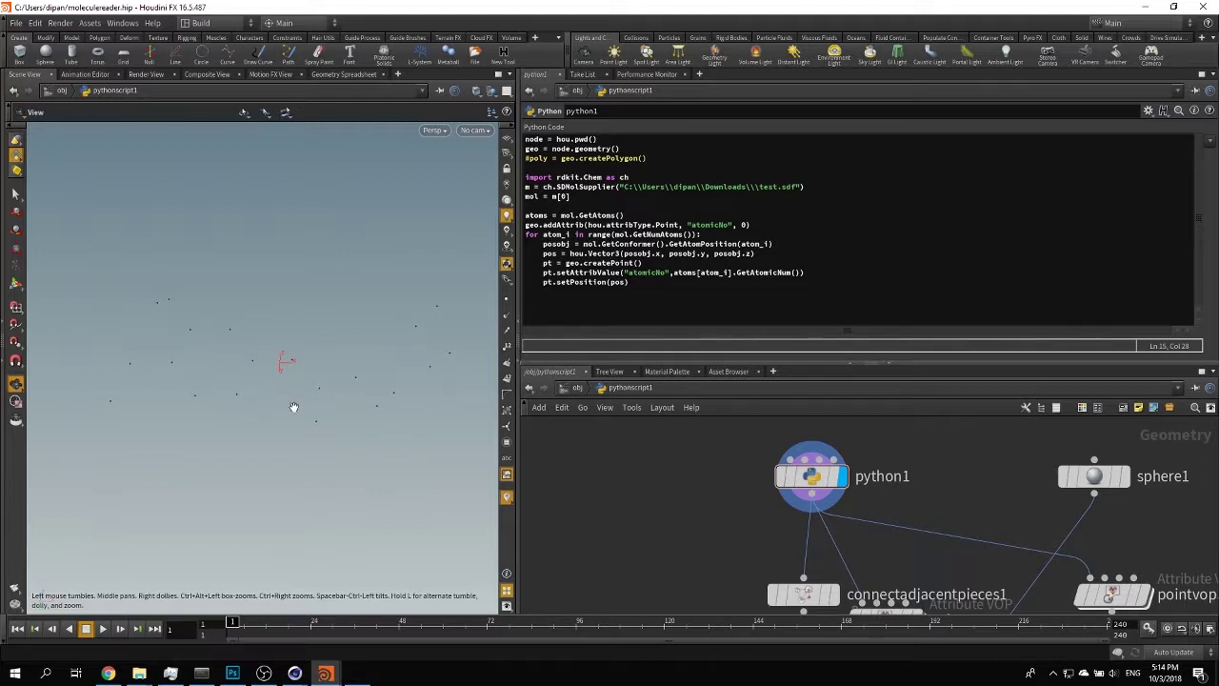
Move the connectadjacentpieces1 node away from pointvop1 and display its output to inspect the bond lines.
middle_drag(628, 499, 645, 448)
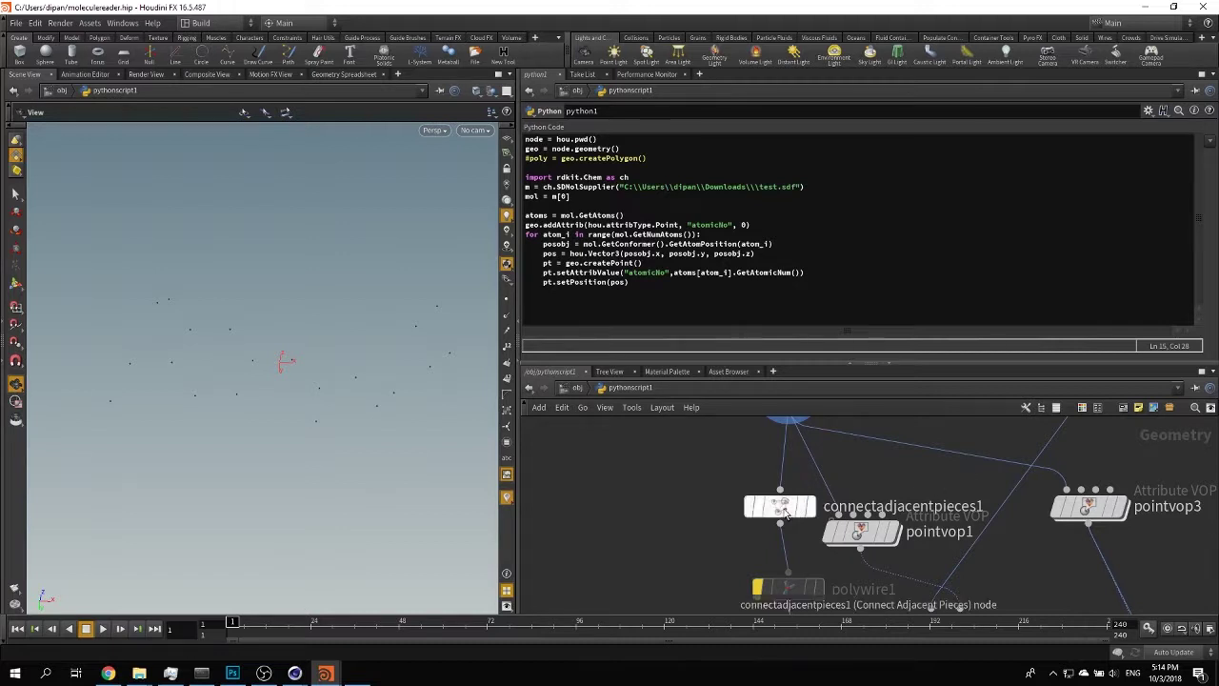
drag(781, 511, 672, 486)
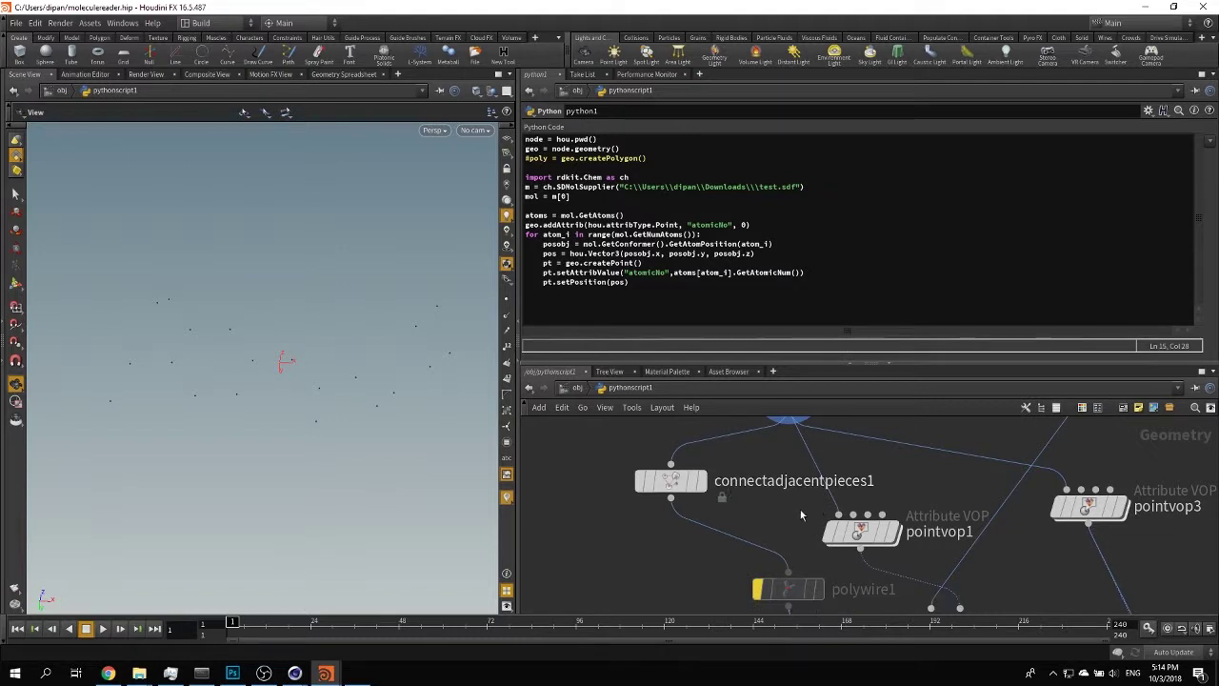
click(670, 482)
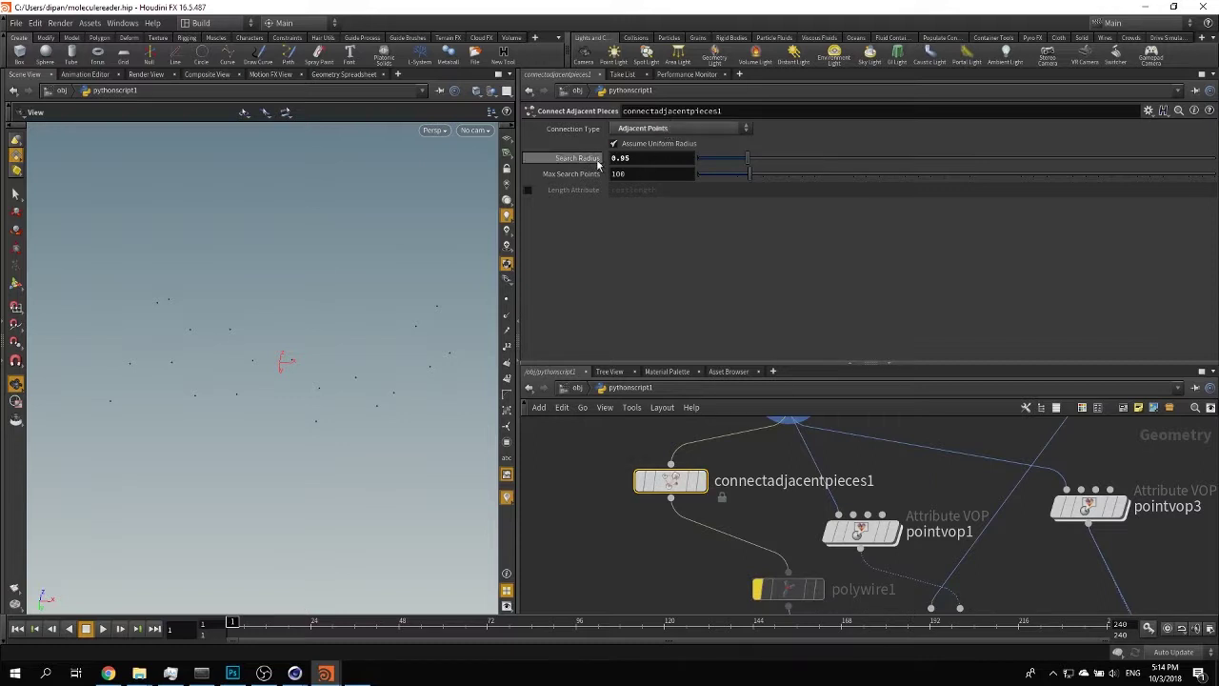
click(701, 480)
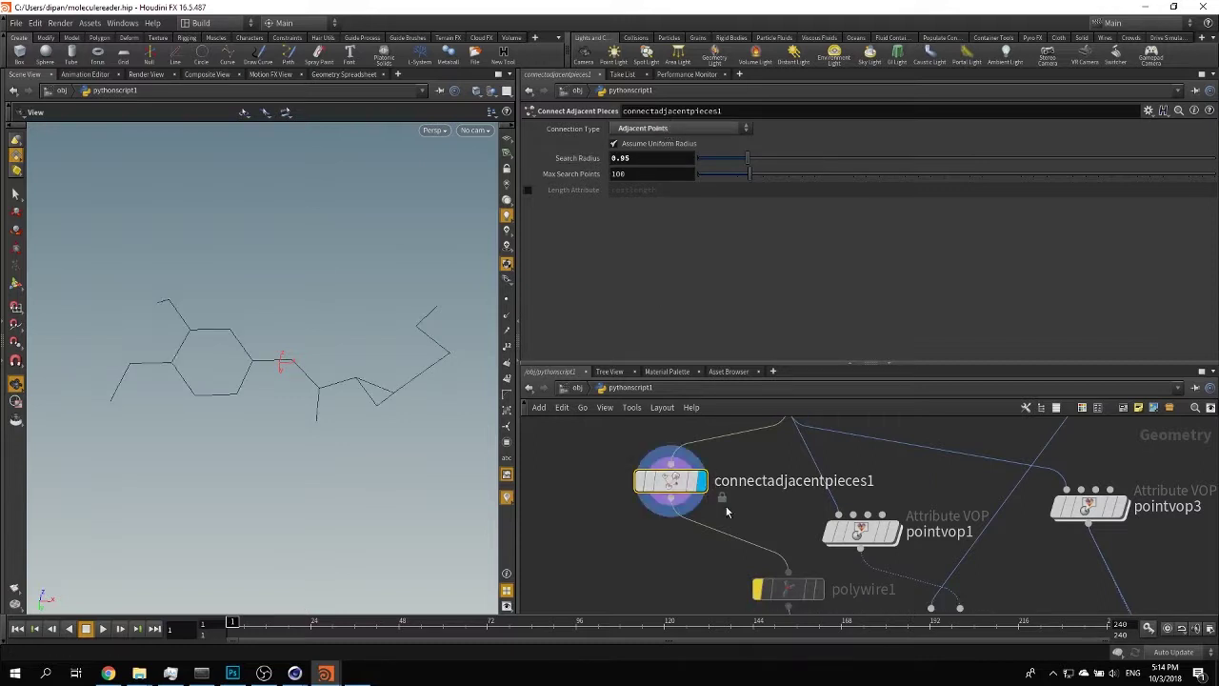
drag(347, 438, 305, 348)
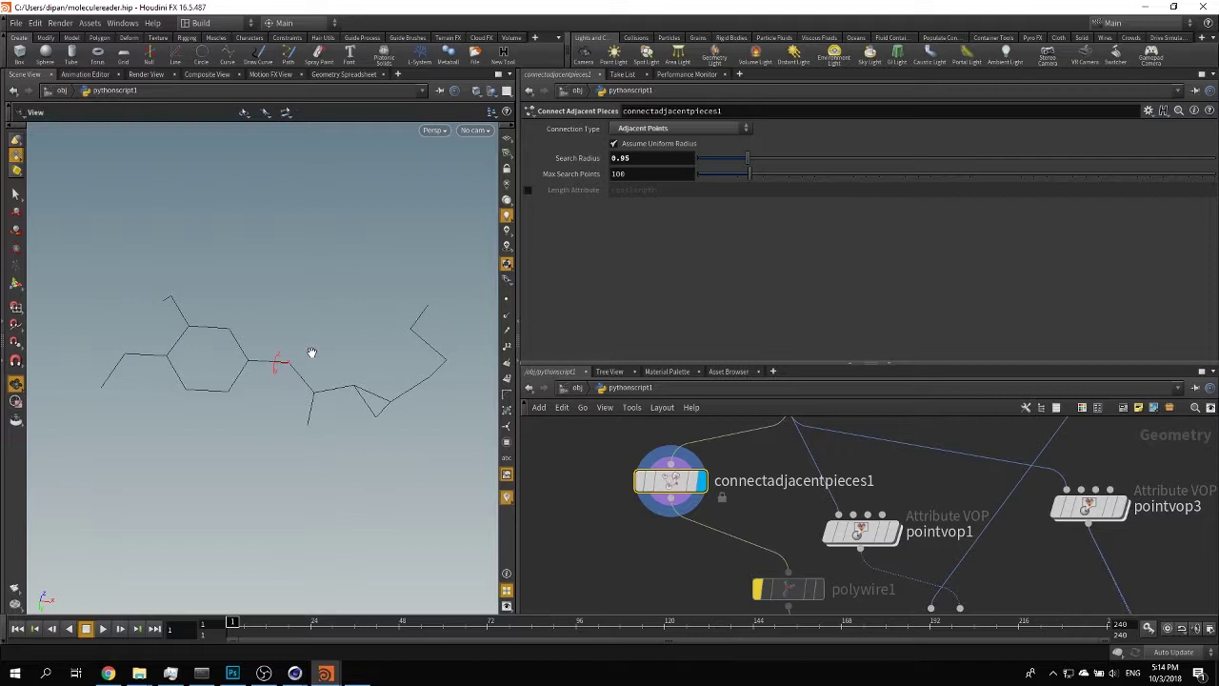
drag(256, 383, 266, 448)
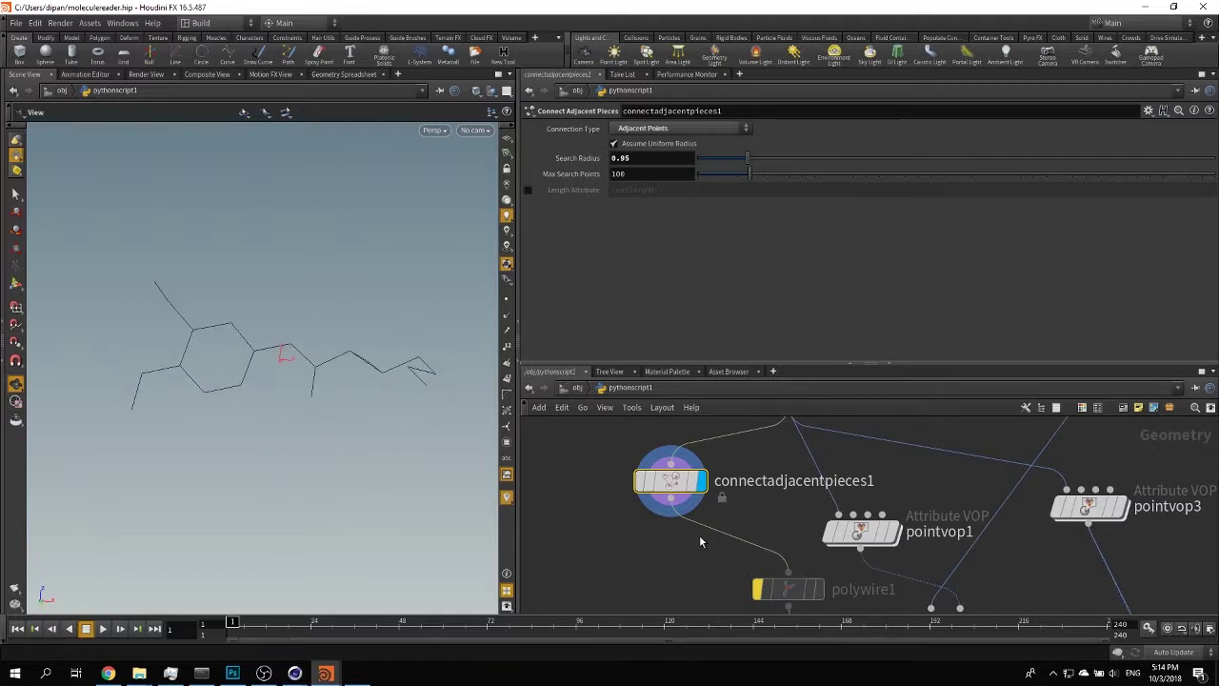
Turn off the bypass on the polywire1 node and display its output.
middle_drag(741, 560, 680, 454)
scroll(692, 526, down, 2)
click(665, 510)
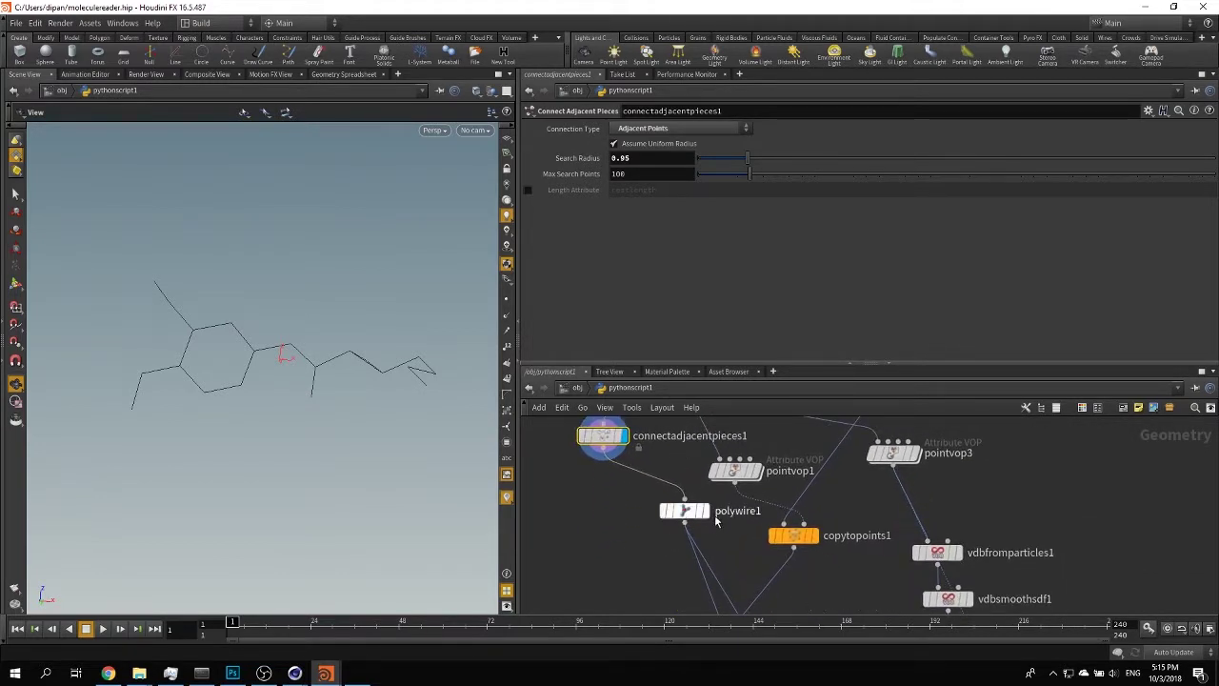
click(706, 512)
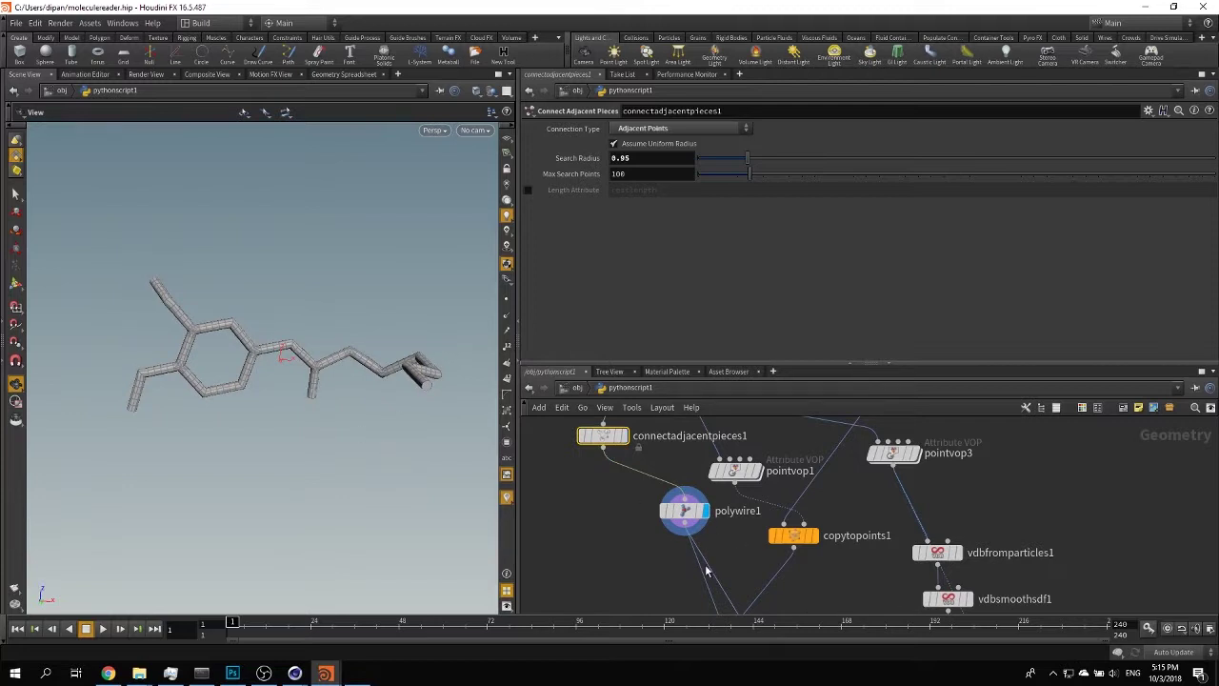
Display the copytopoints1 node's output and inspect the coloured atom spheres up close.
middle_drag(706, 570, 659, 564)
middle_drag(731, 491, 731, 508)
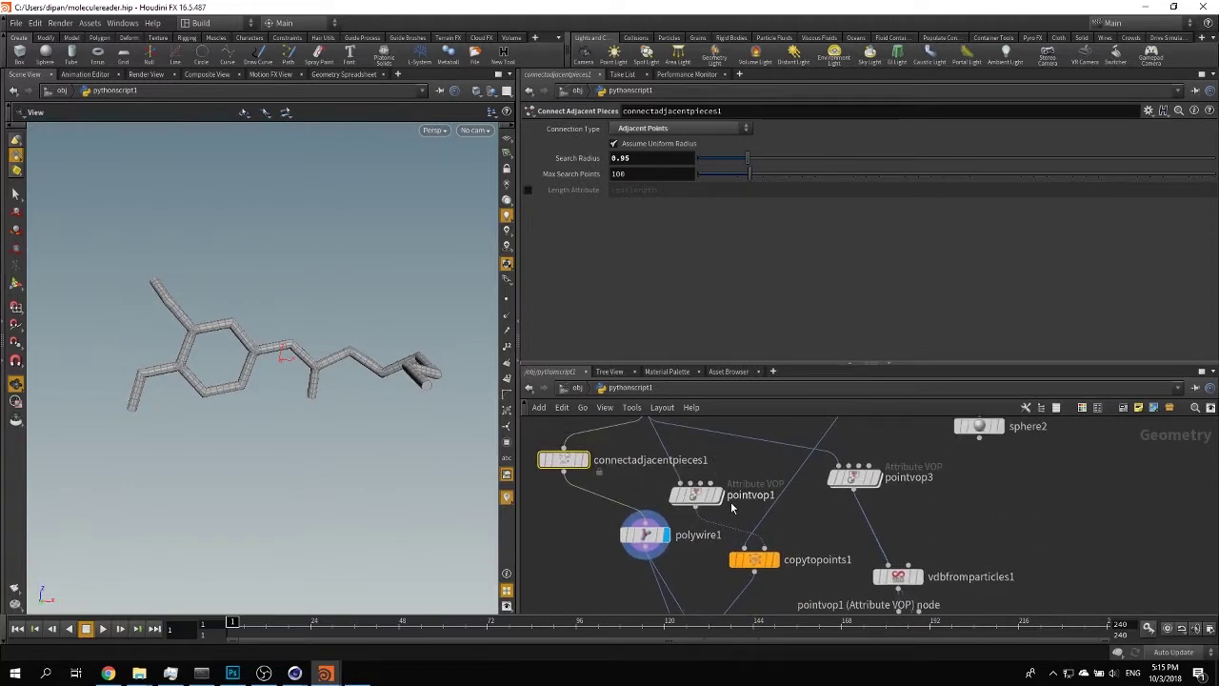
click(775, 560)
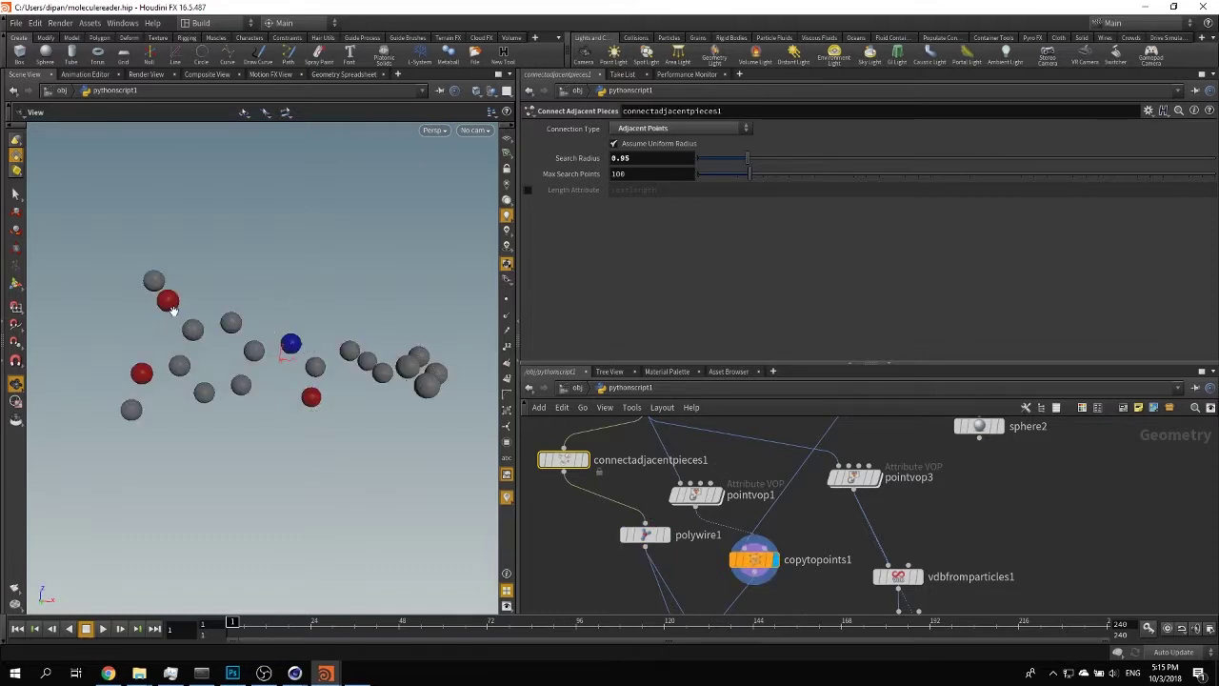
scroll(291, 345, up, 2)
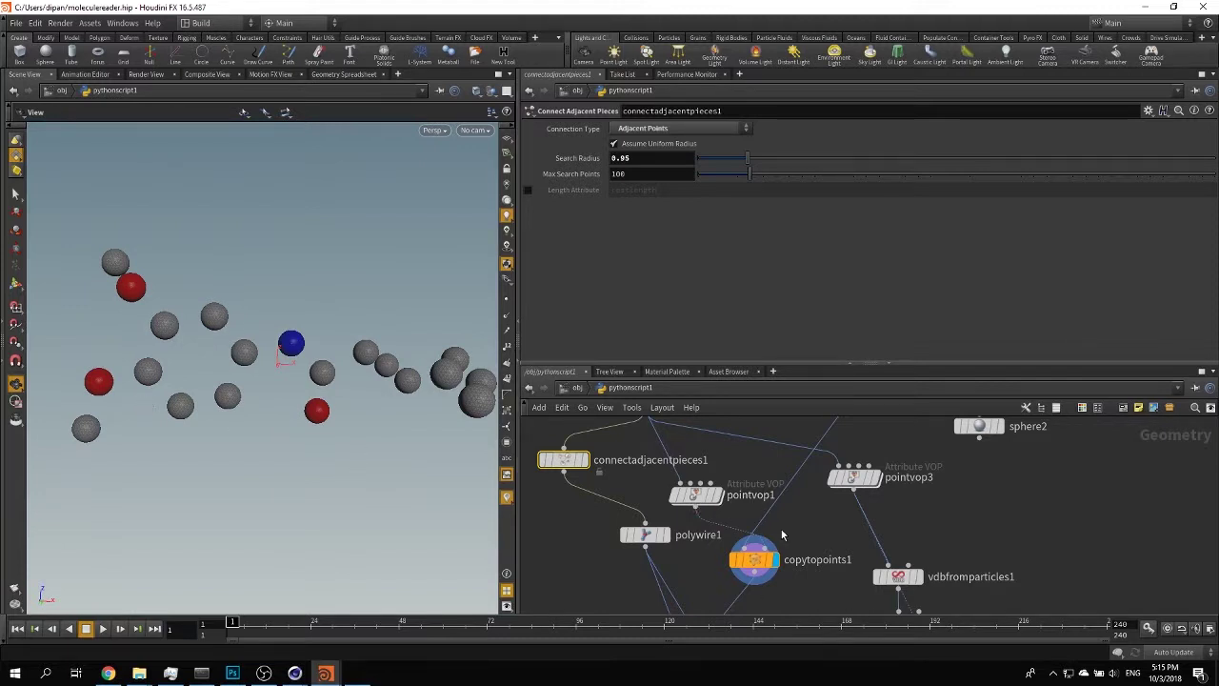
Display the merge1 node's output and inspect the combined ball-and-stick molecule.
middle_drag(781, 535, 792, 475)
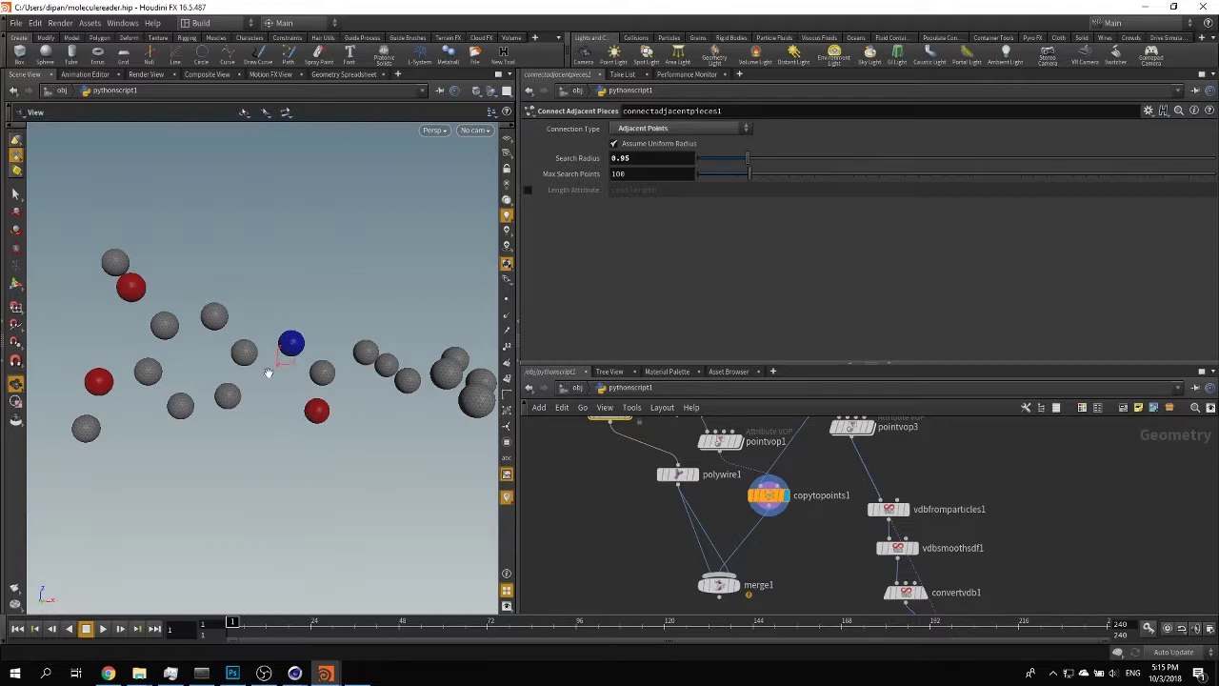
middle_drag(771, 565, 768, 545)
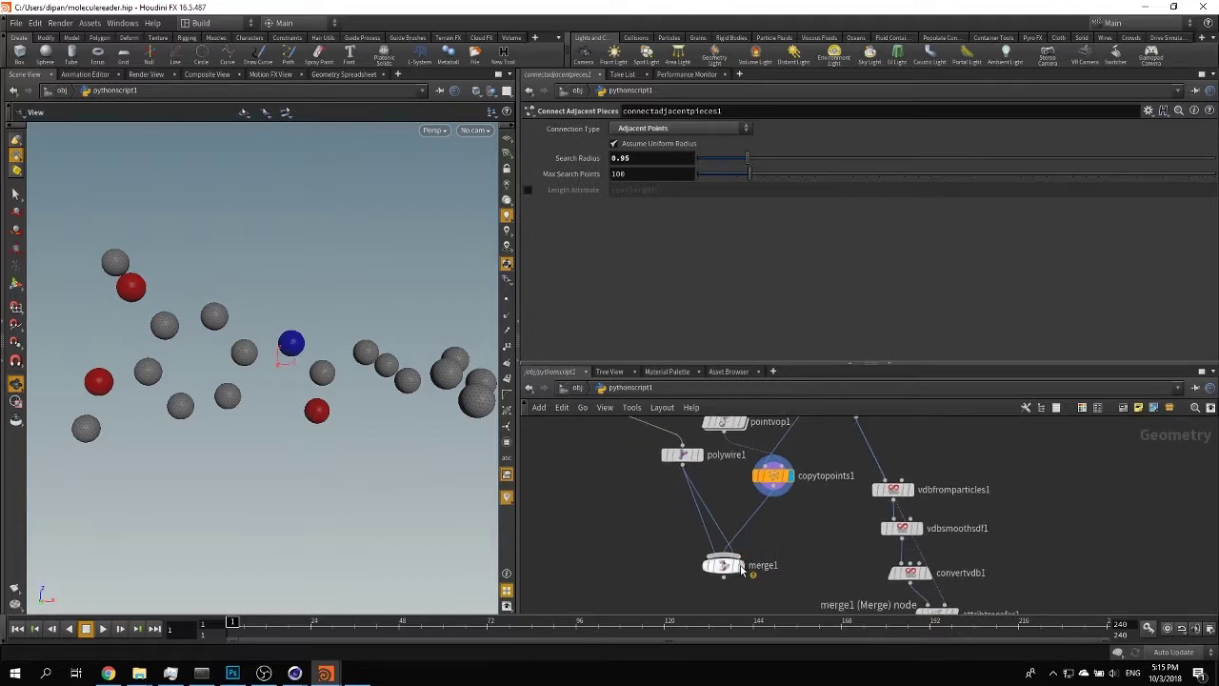
click(739, 565)
drag(287, 318, 292, 354)
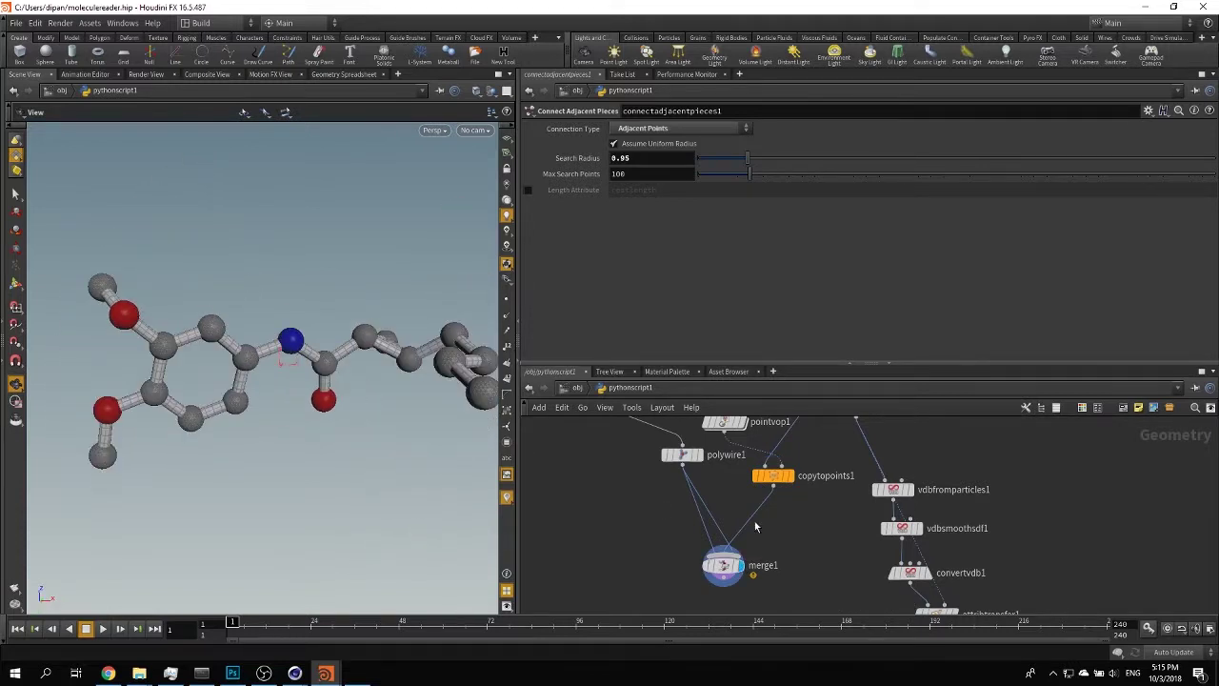
Display the vdbfromparticles1 node's output and inspect the molecule's volume surface from another angle.
scroll(754, 521, down, 4)
scroll(848, 503, up, 4)
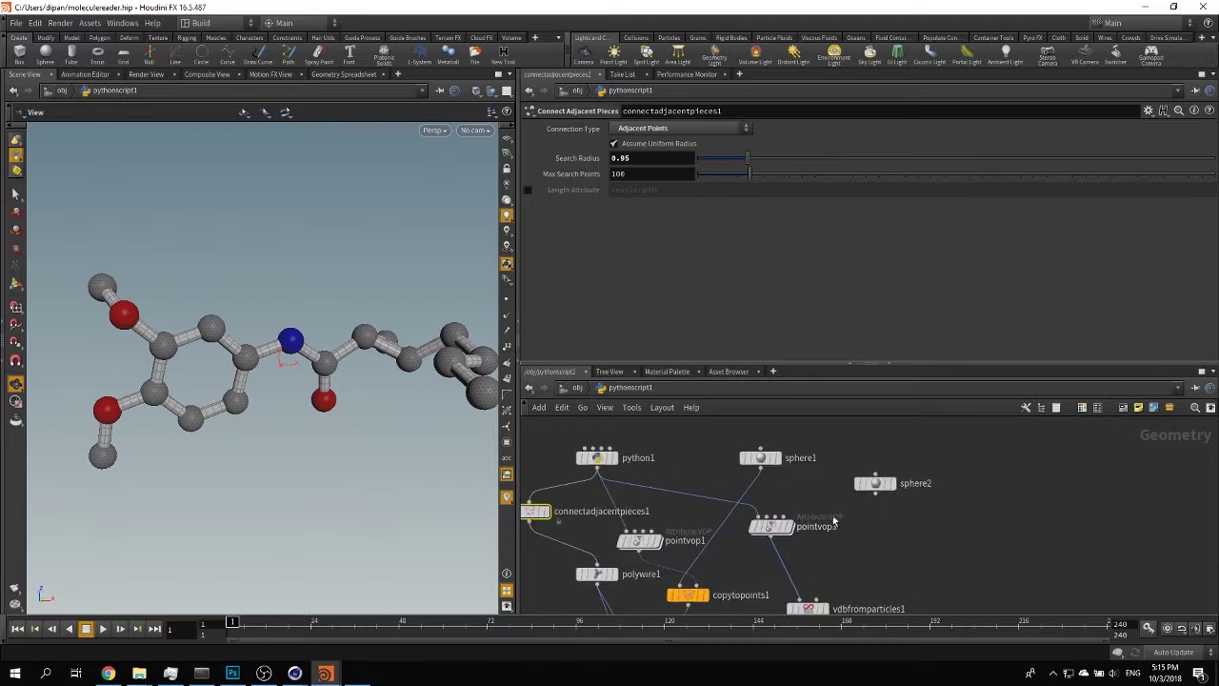
click(815, 545)
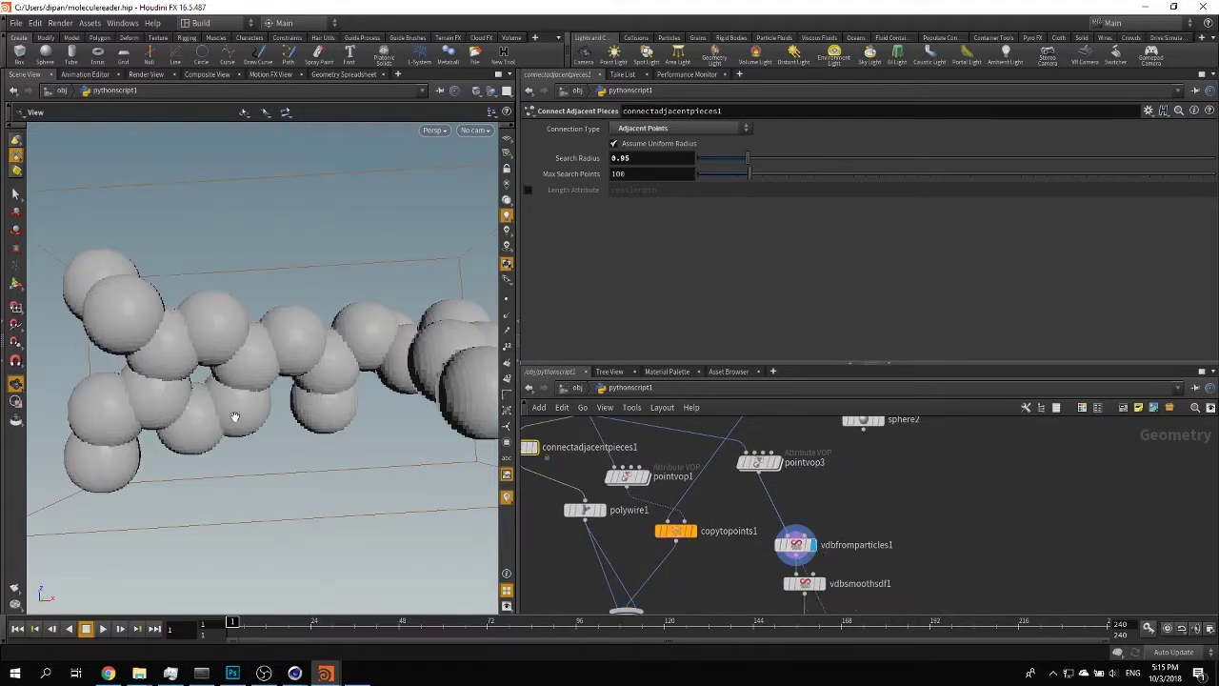
drag(237, 416, 219, 345)
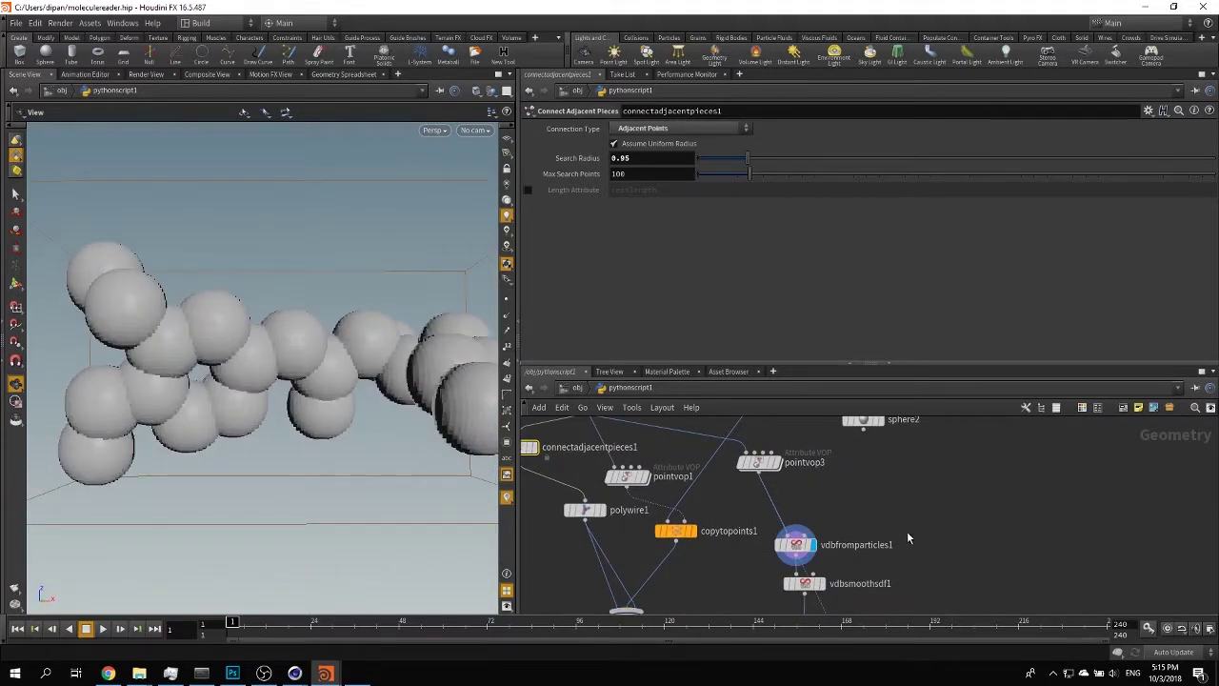
Display the vdbsmoothsdf1 node's output, followed by the convertvdb1 node's output.
middle_drag(906, 539, 901, 478)
click(816, 522)
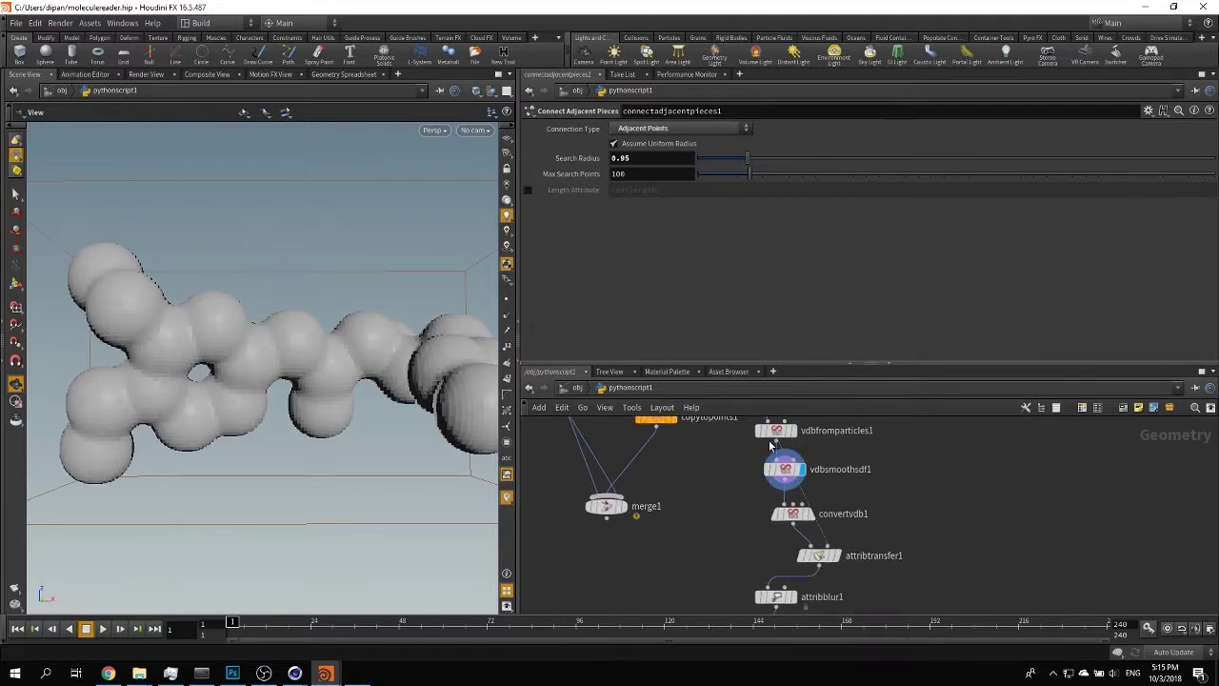
middle_drag(723, 487, 707, 433)
click(811, 515)
Display the attribblur1 node's output and inspect the coloured molecule surface from another angle.
middle_drag(816, 520, 811, 465)
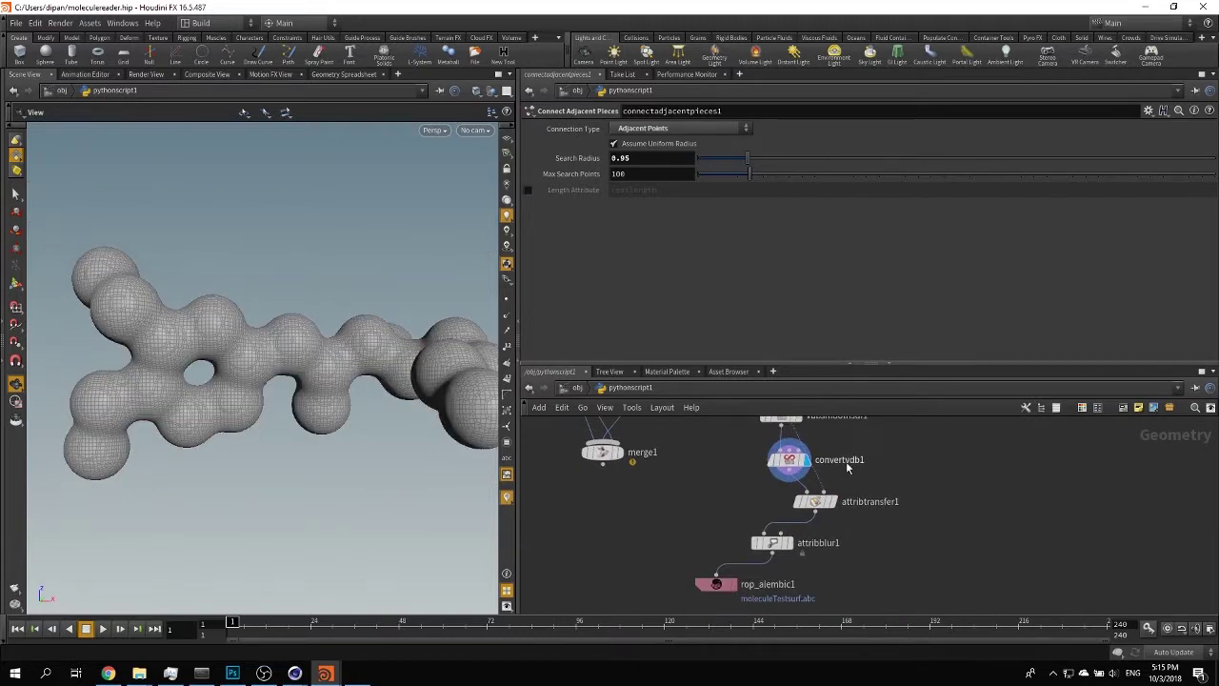
click(787, 544)
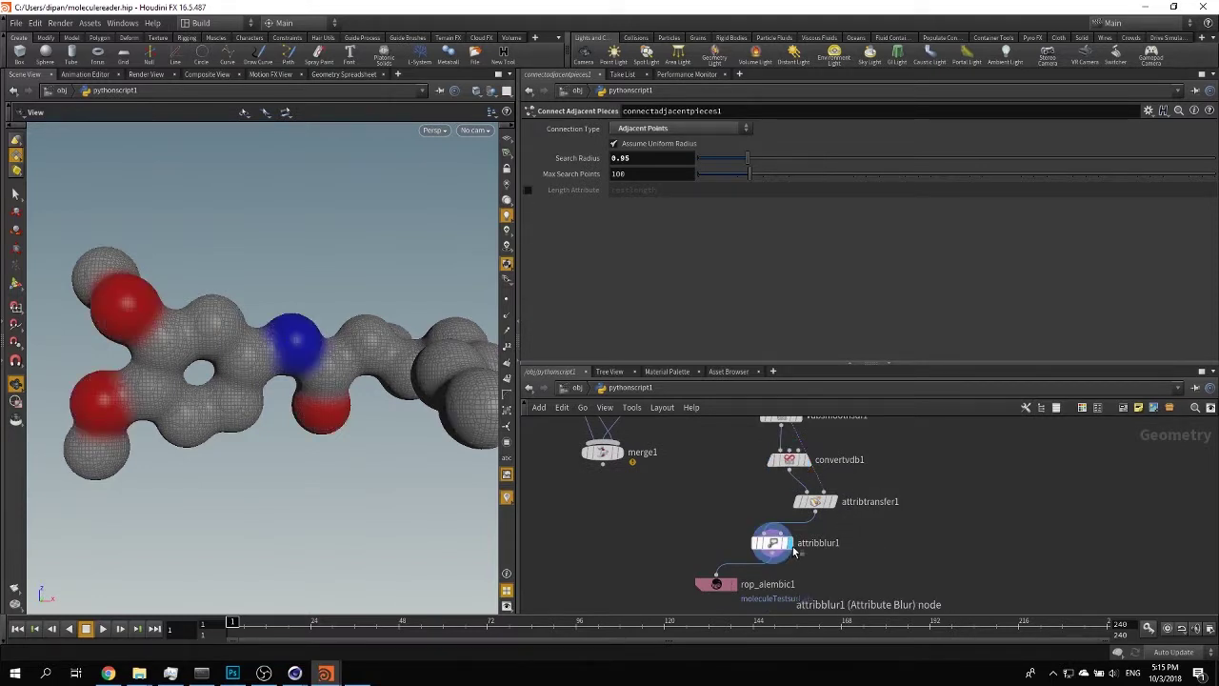
drag(272, 379, 305, 348)
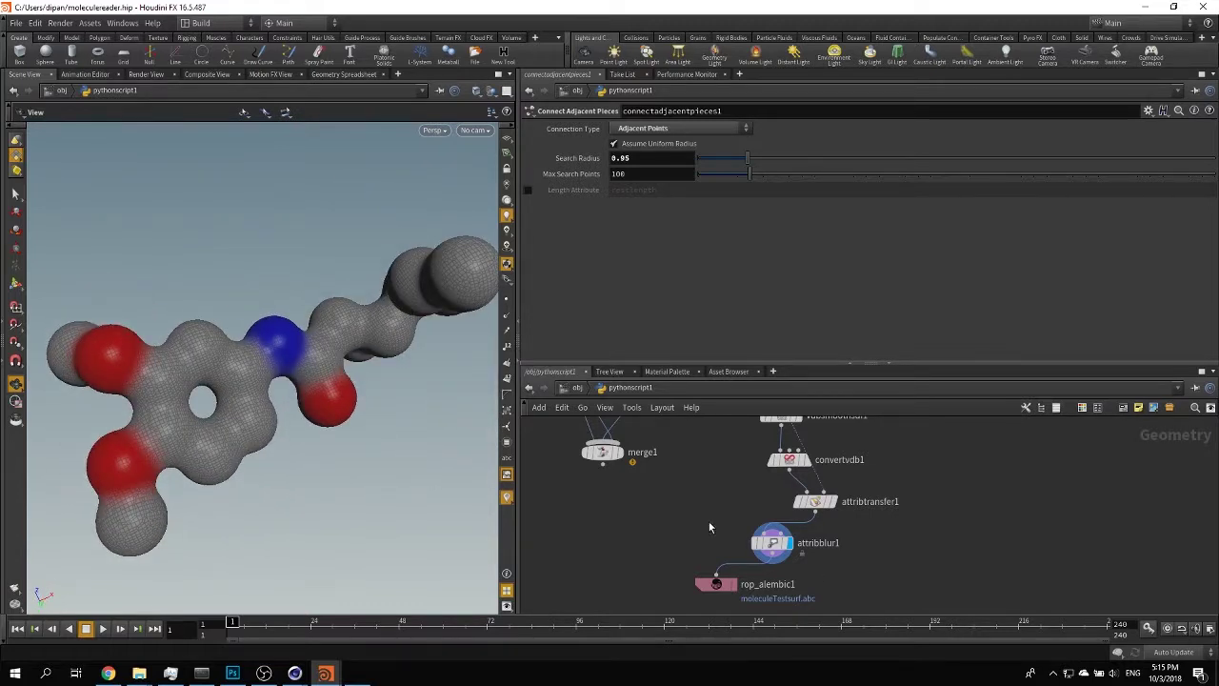
Open the pointvop1 node's VEX network and enlarge the network area to make room for its nodes.
middle_drag(709, 527, 800, 515)
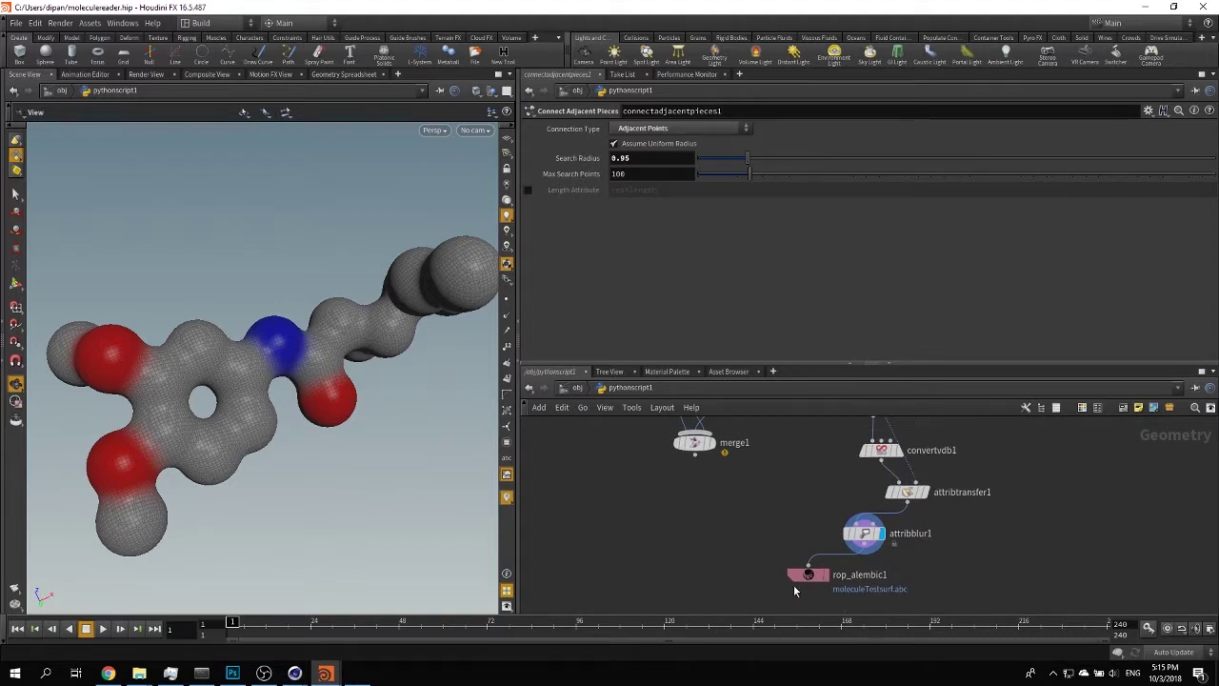
scroll(764, 472, down, 3)
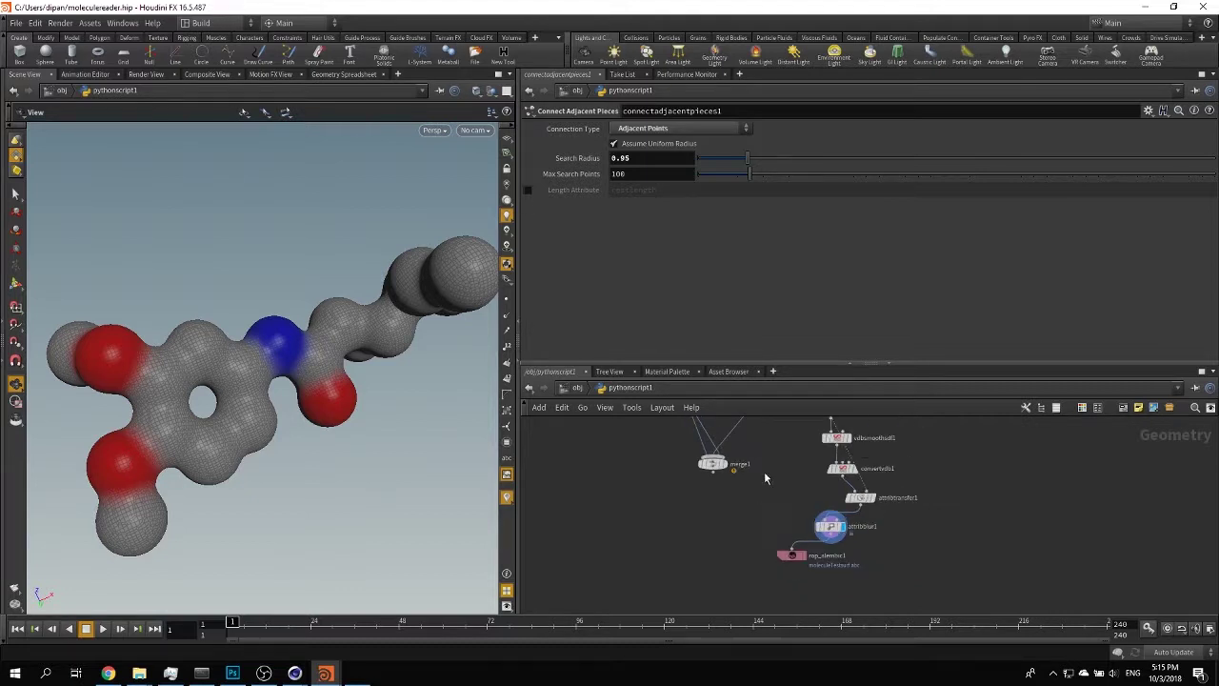
middle_drag(763, 471, 777, 543)
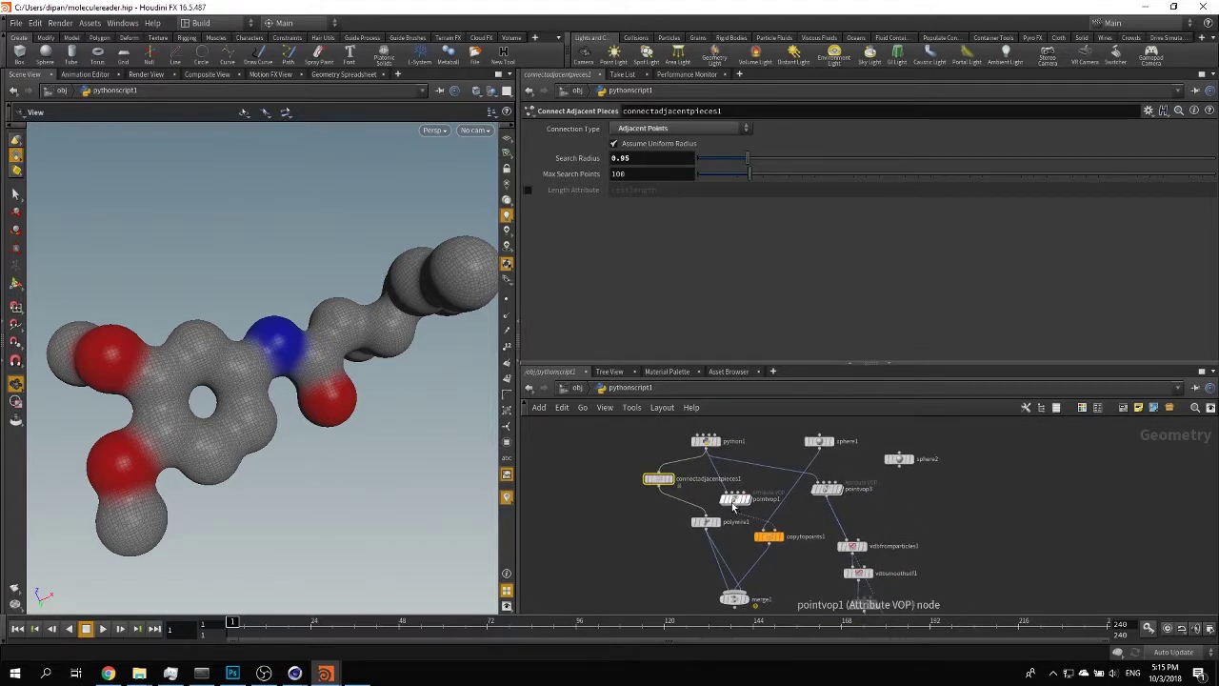
click(733, 501)
double_click(733, 501)
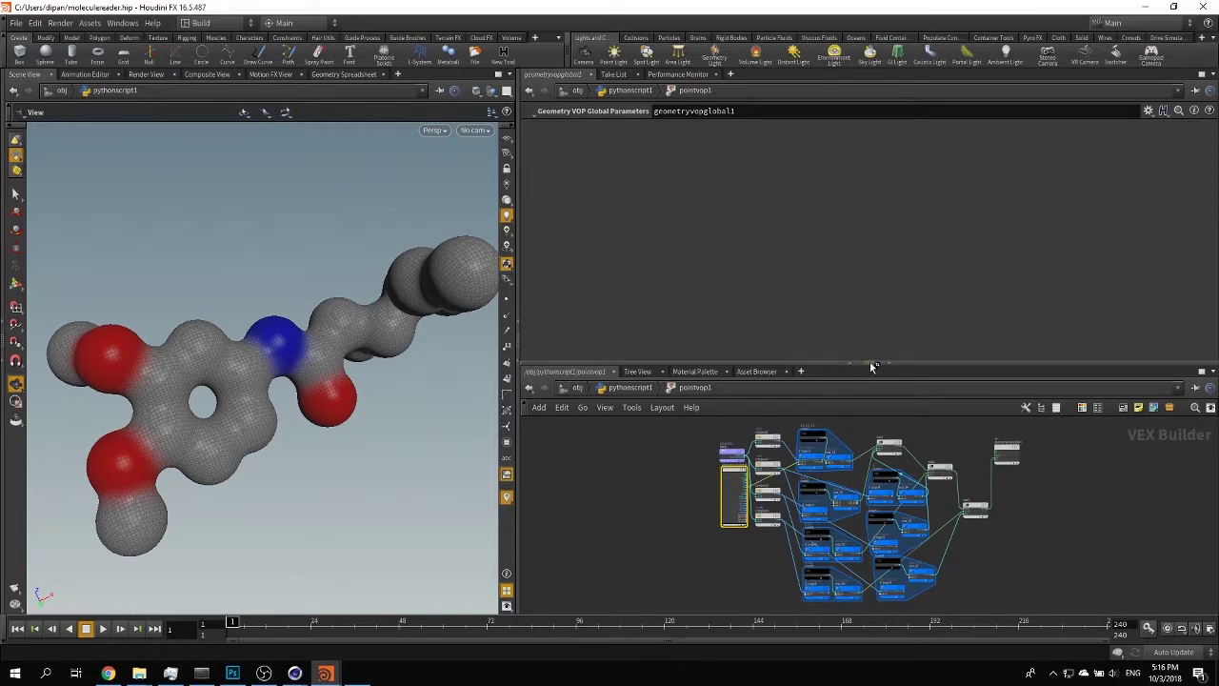
drag(872, 367, 872, 193)
scroll(838, 407, up, 5)
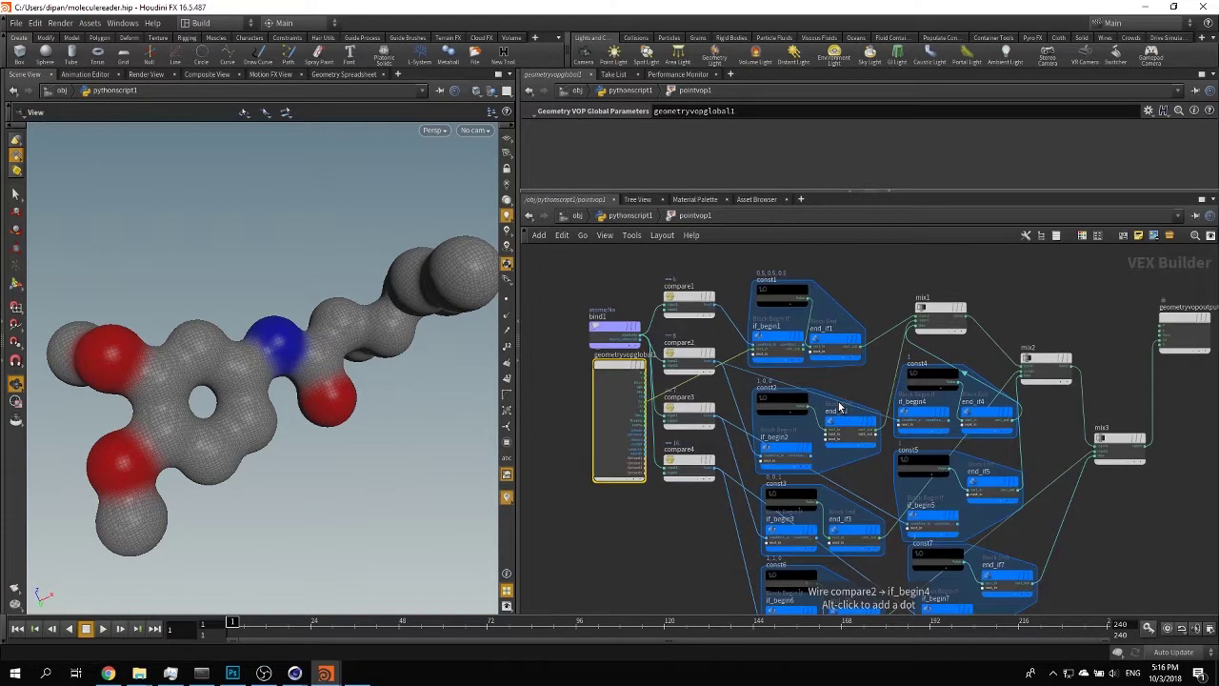
Examine the overall layout of the pointvop1 network, from the compare nodes through the if blocks to the mix nodes.
scroll(762, 381, up, 3)
scroll(761, 381, down, 3)
middle_click(747, 374)
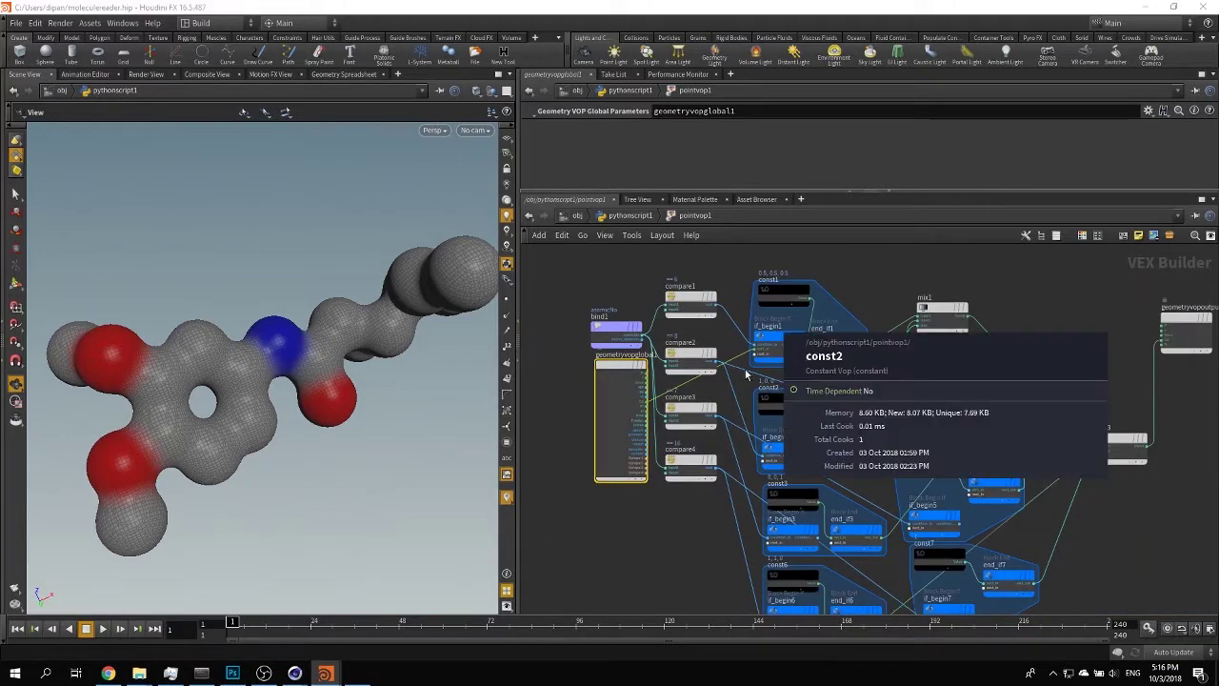
middle_drag(903, 371, 855, 341)
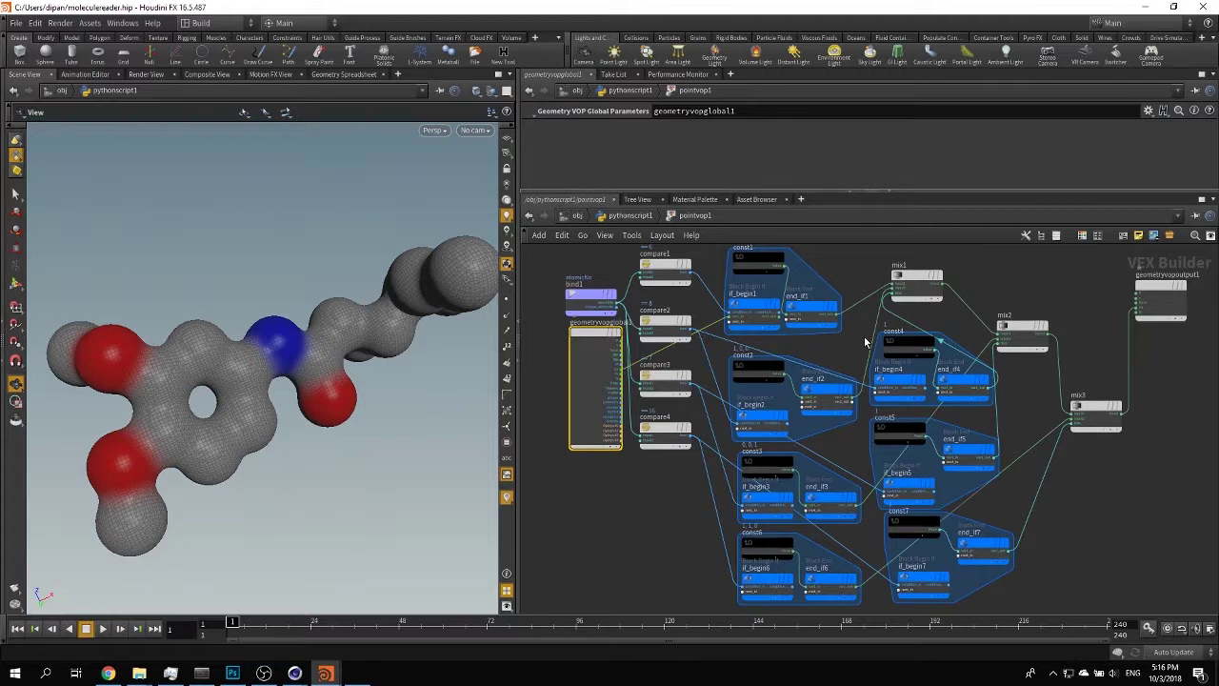
scroll(801, 288, up, 2)
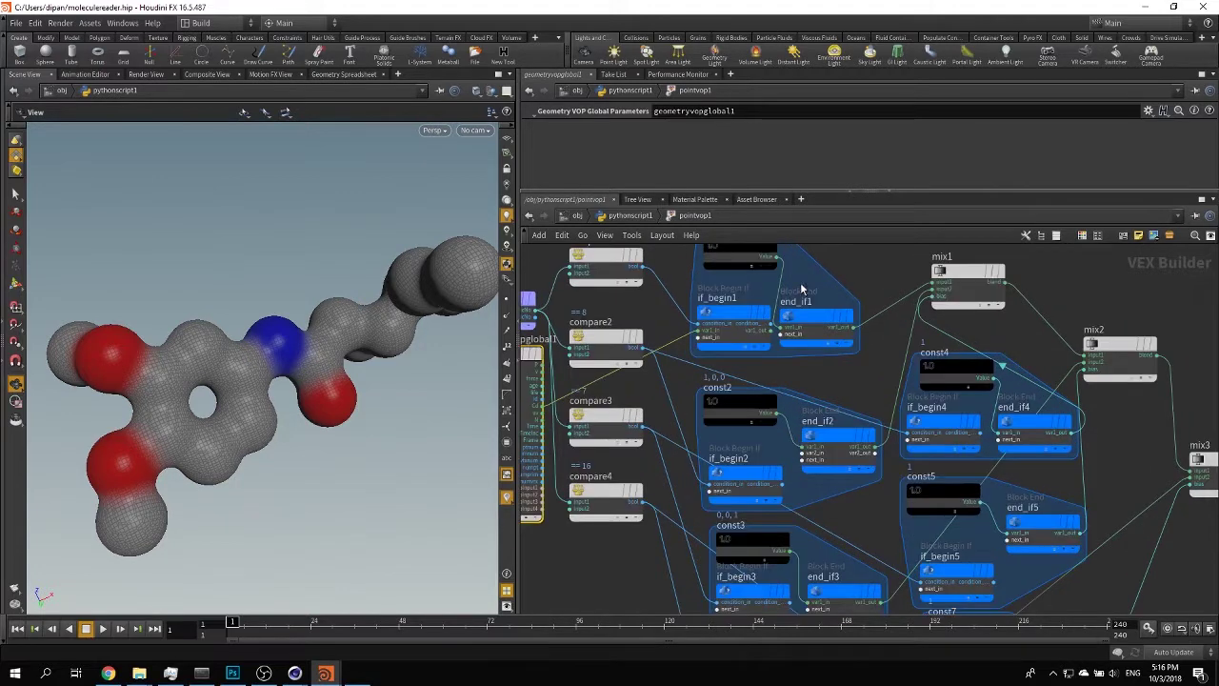
Inspect the parameters of the bind1 node that reads the atomicNo attribute.
middle_drag(801, 289, 914, 303)
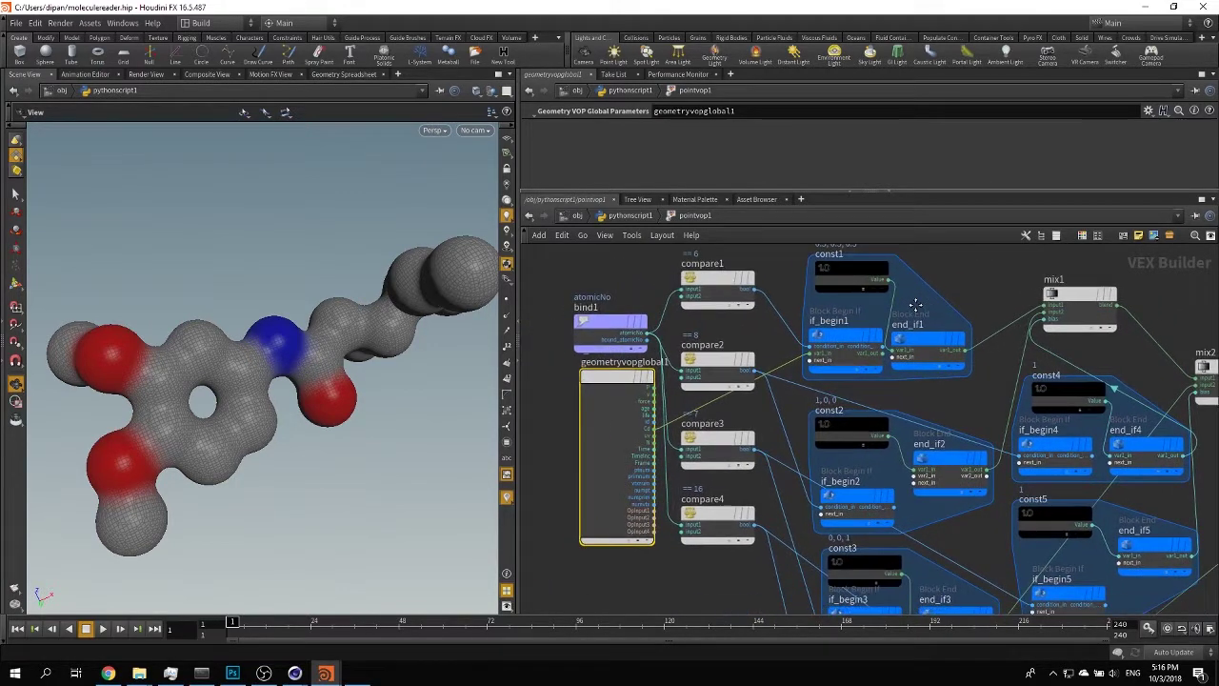
scroll(634, 324, up, 3)
click(653, 355)
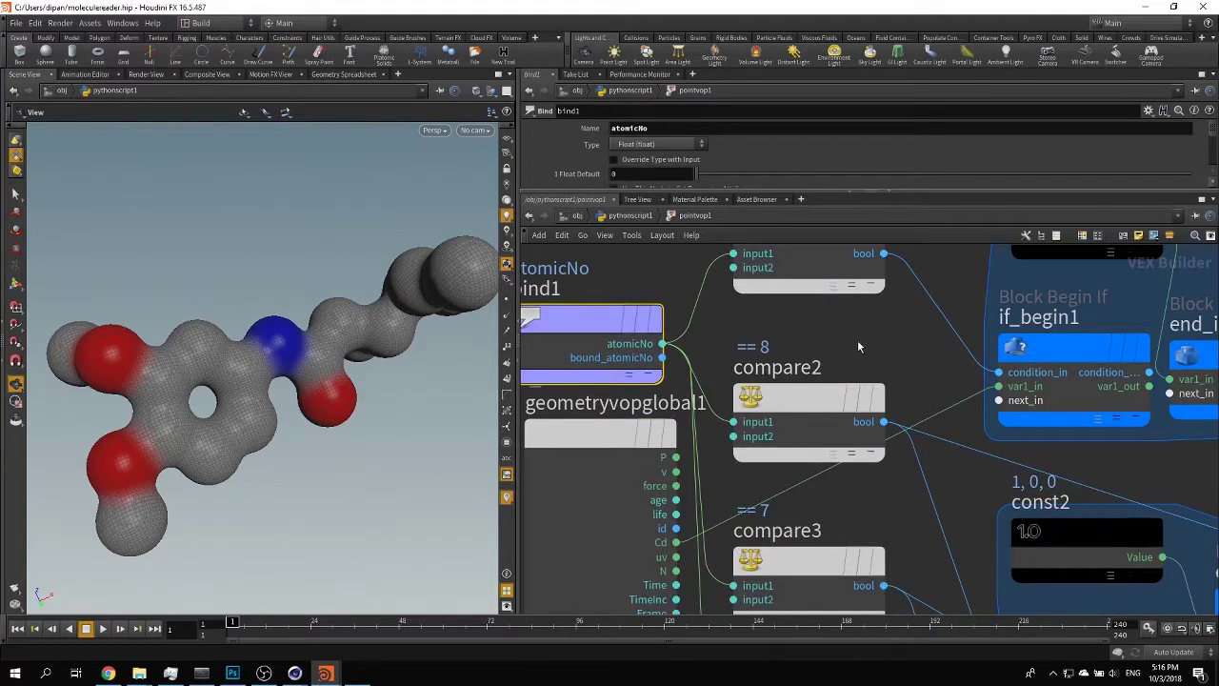
middle_drag(850, 341, 789, 383)
Inspect the test values of the compare nodes fed by the atomic number, from compare1 down to compare4.
scroll(762, 315, down, 1)
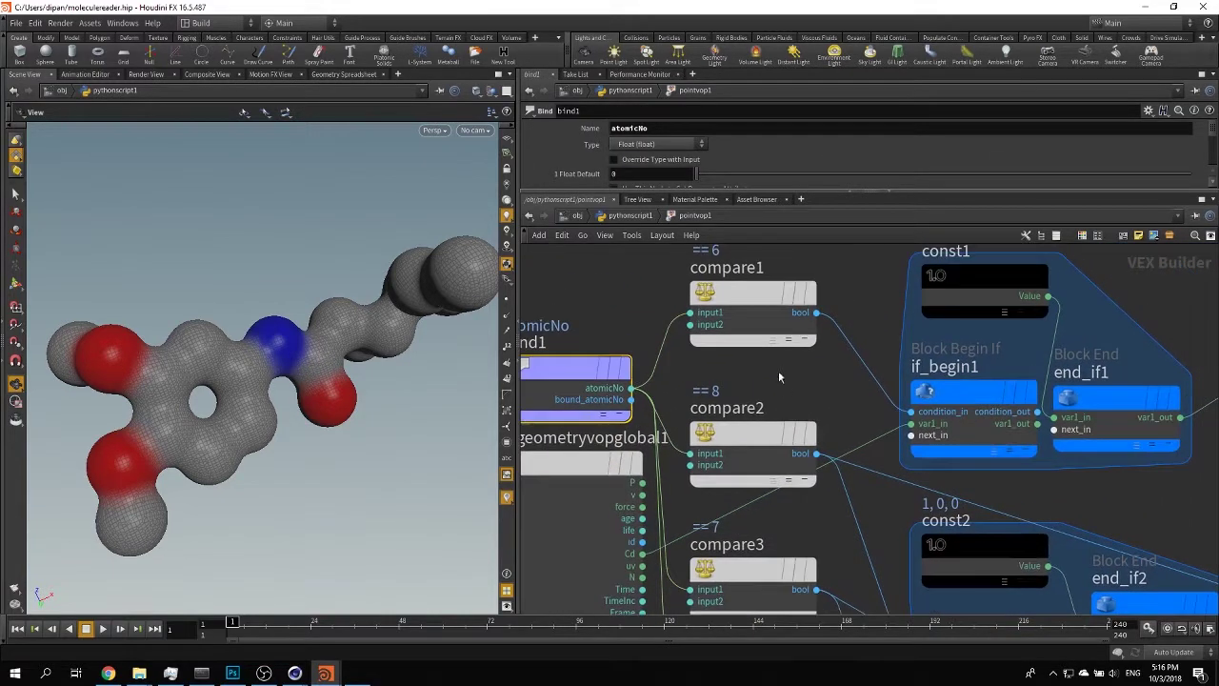
click(740, 297)
scroll(741, 371, down, 3)
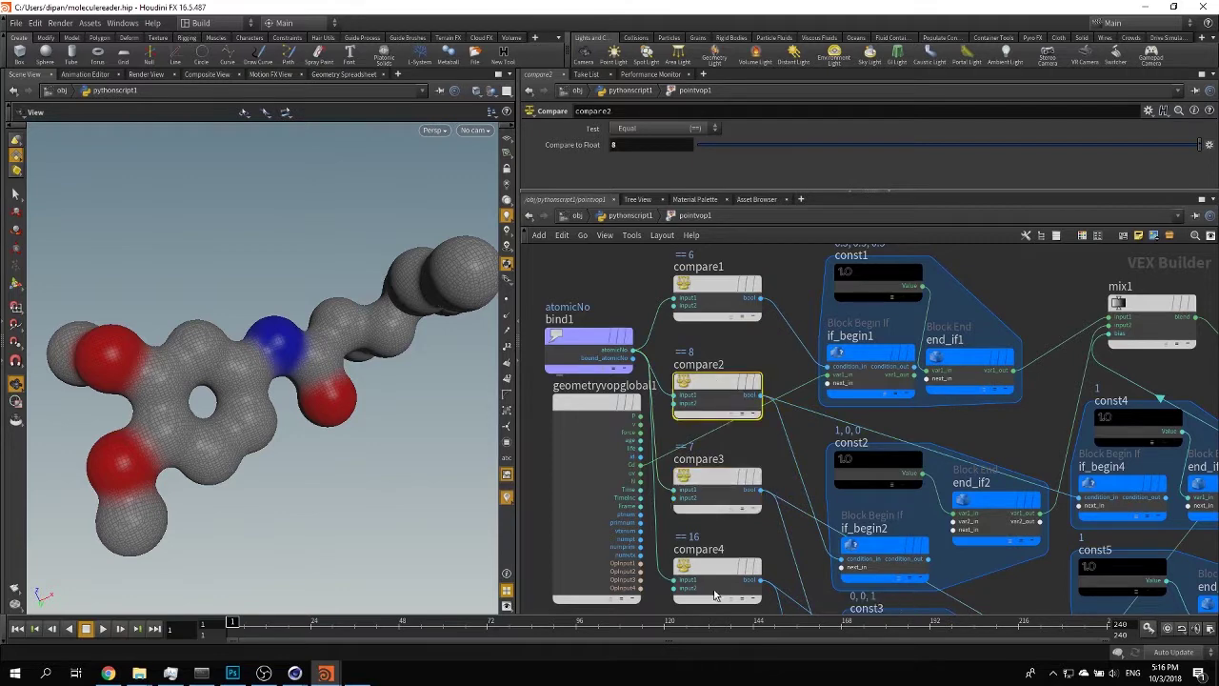
click(716, 574)
Inspect the const1 node's vector colour and its path through the first if block.
middle_drag(798, 441, 688, 411)
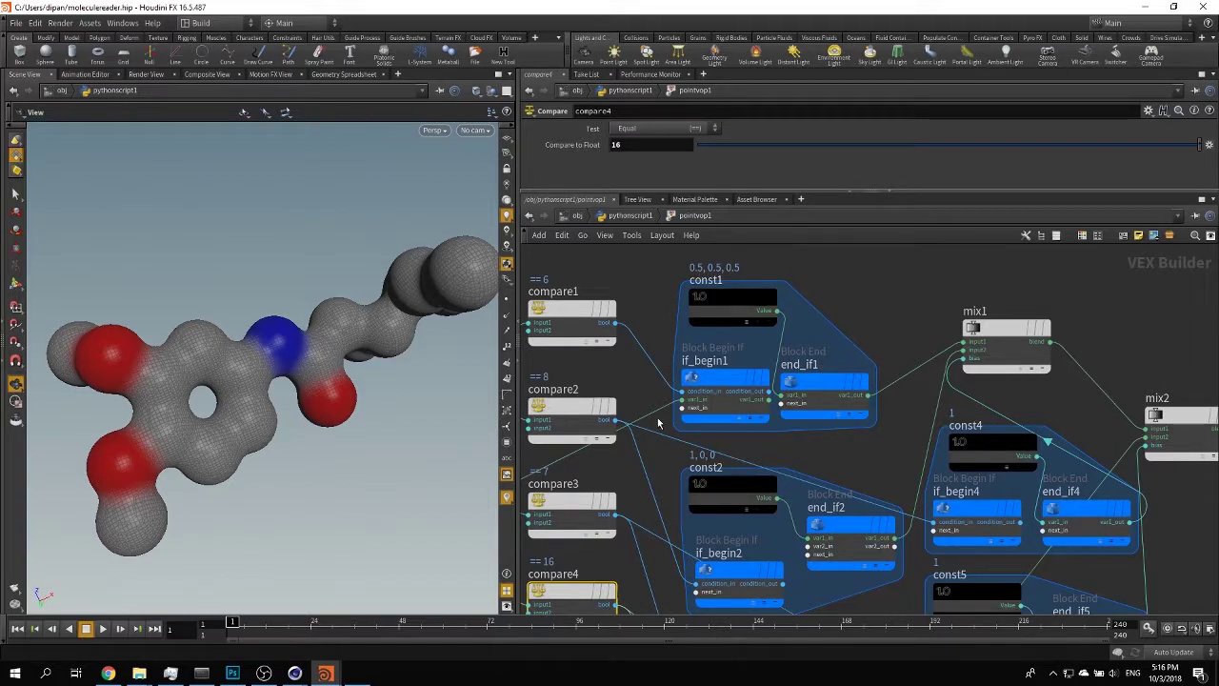
click(761, 310)
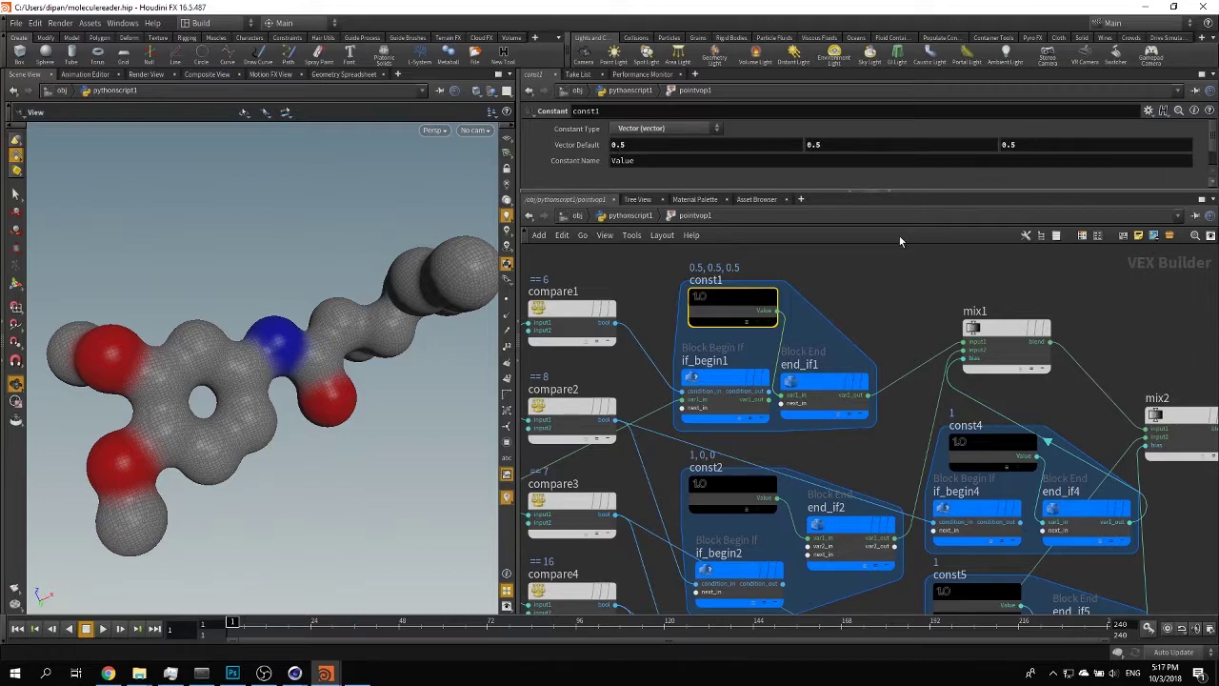
scroll(819, 348, up, 2)
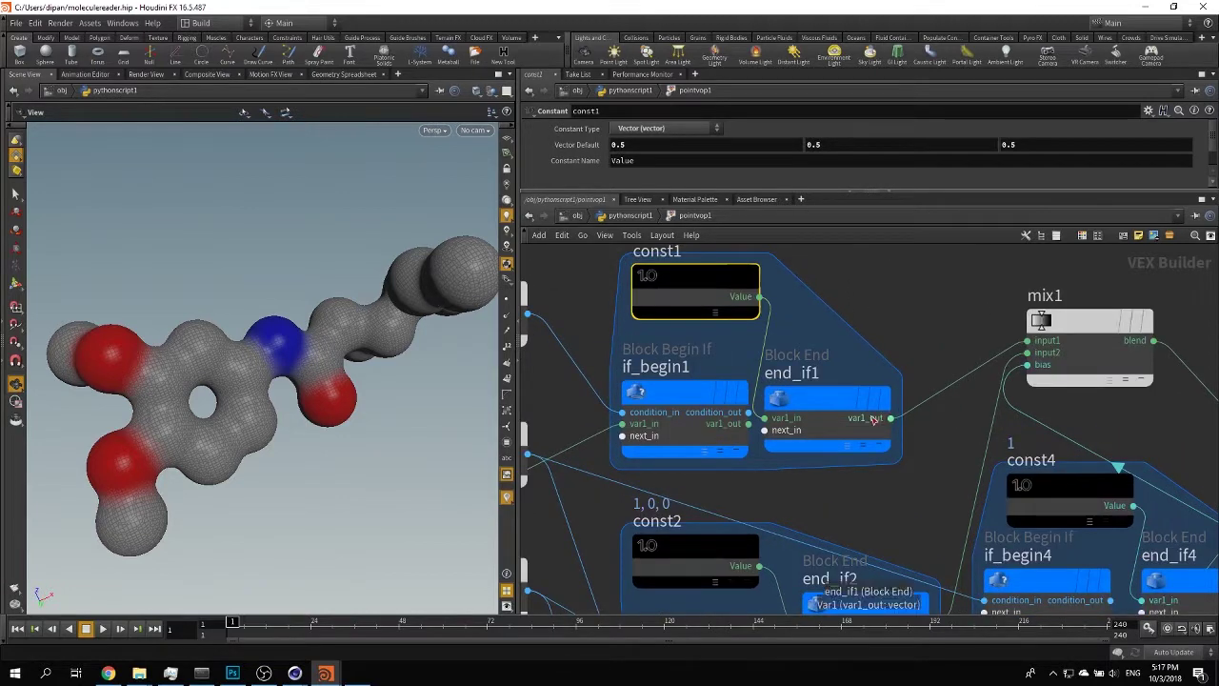
scroll(1077, 333, down, 3)
Examine how the if blocks feed mix1, mix2 and mix3 and reach the geometry output.
middle_click(1086, 328)
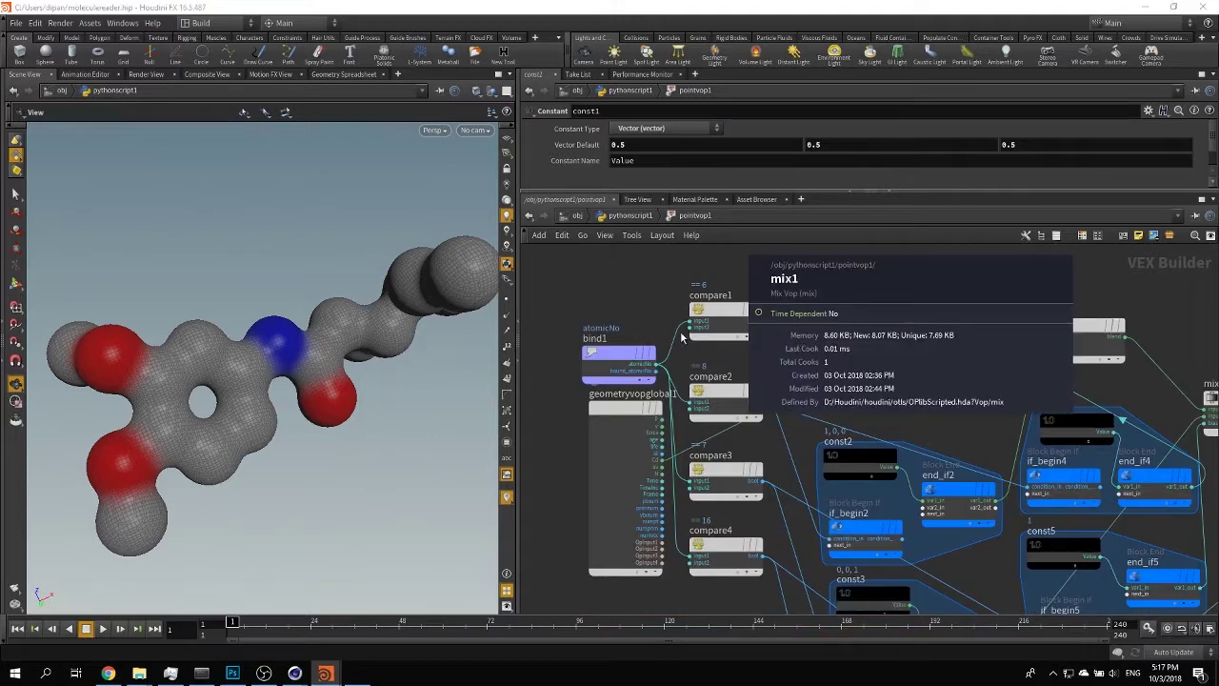
middle_click(1085, 329)
middle_drag(1085, 329, 711, 308)
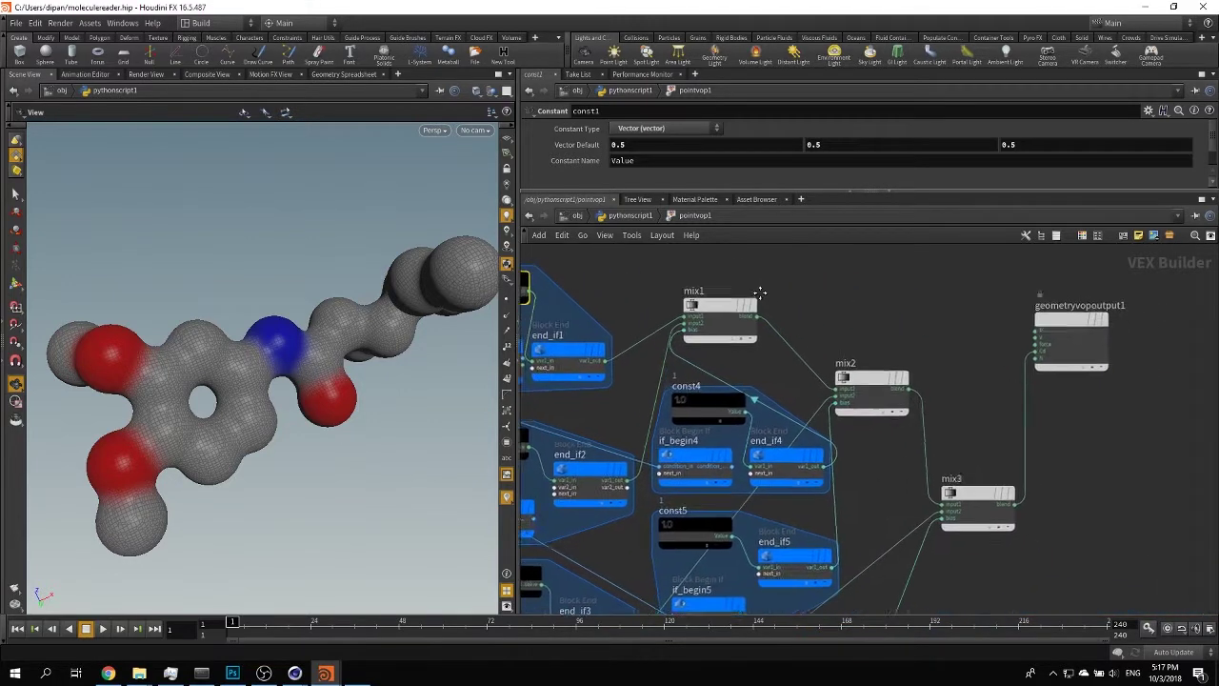
scroll(944, 346, up, 2)
scroll(869, 339, down, 1)
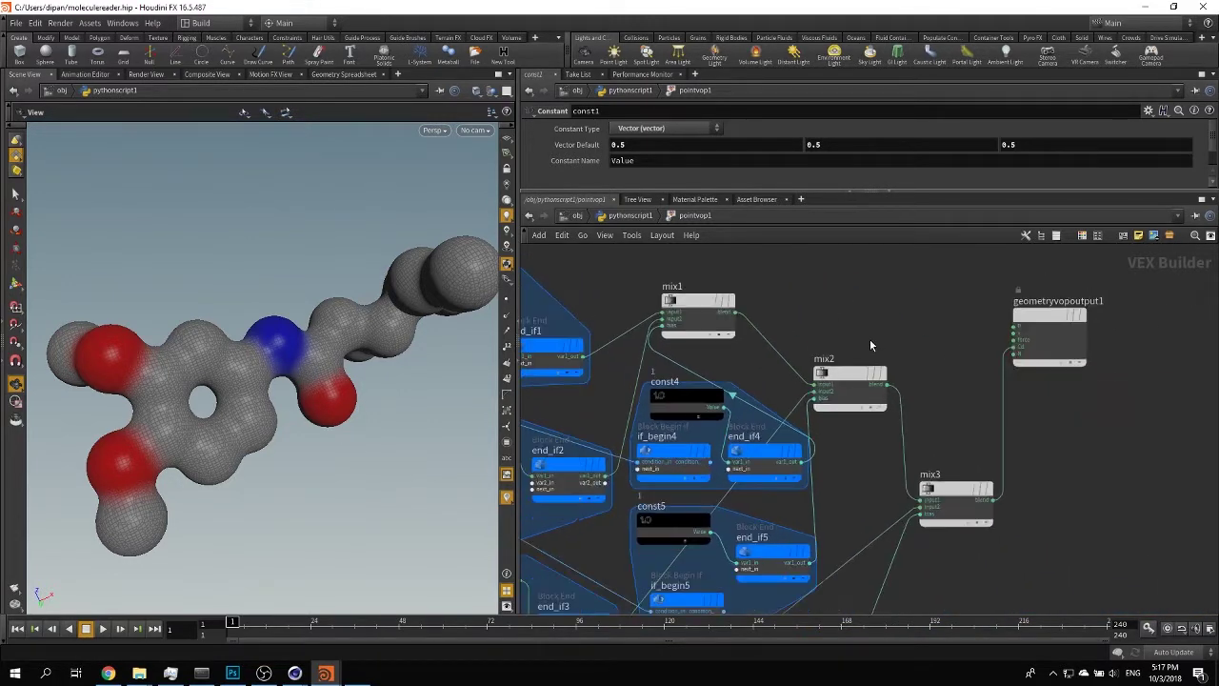
middle_drag(867, 338, 907, 315)
scroll(994, 322, down, 2)
scroll(871, 366, up, 1)
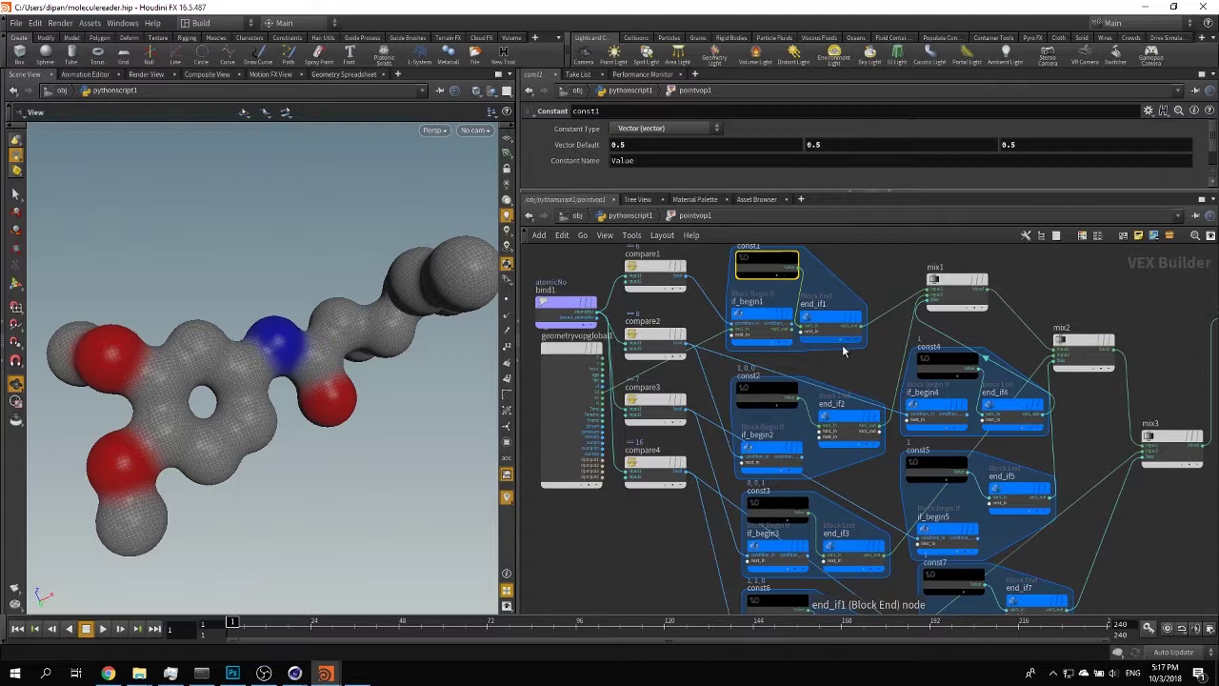
Inspect the compare2 node's test and the second if block it drives.
scroll(842, 344, up, 1)
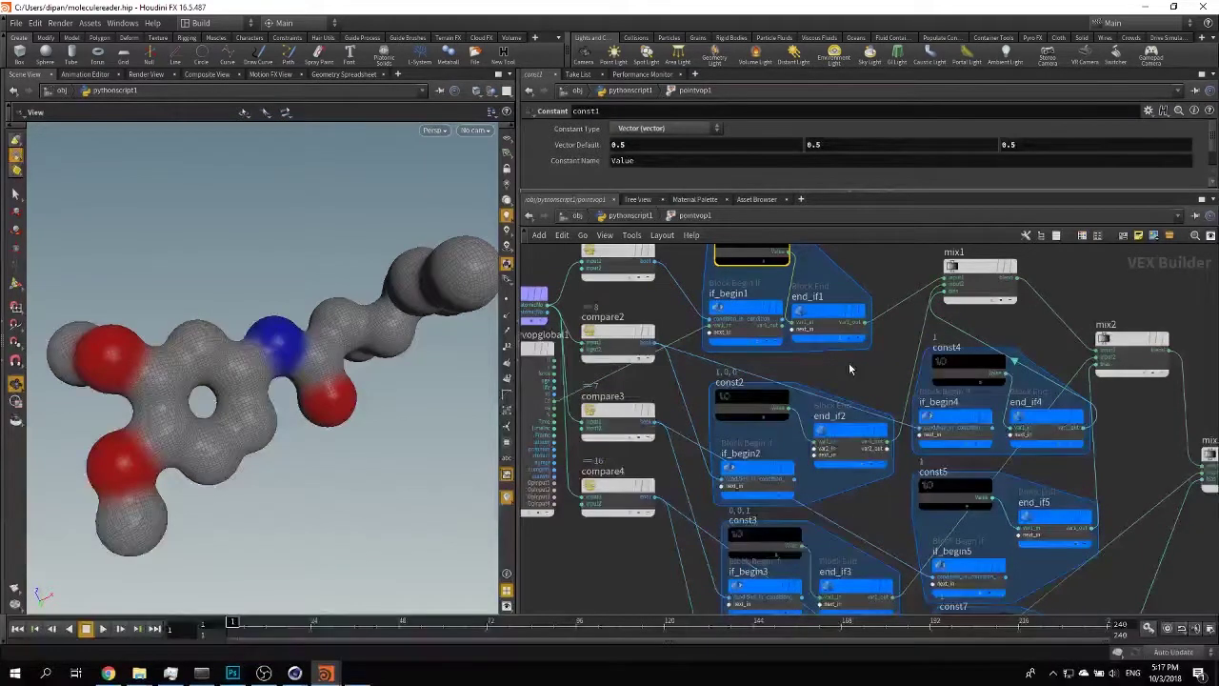
scroll(836, 341, up, 1)
middle_drag(837, 340, 833, 341)
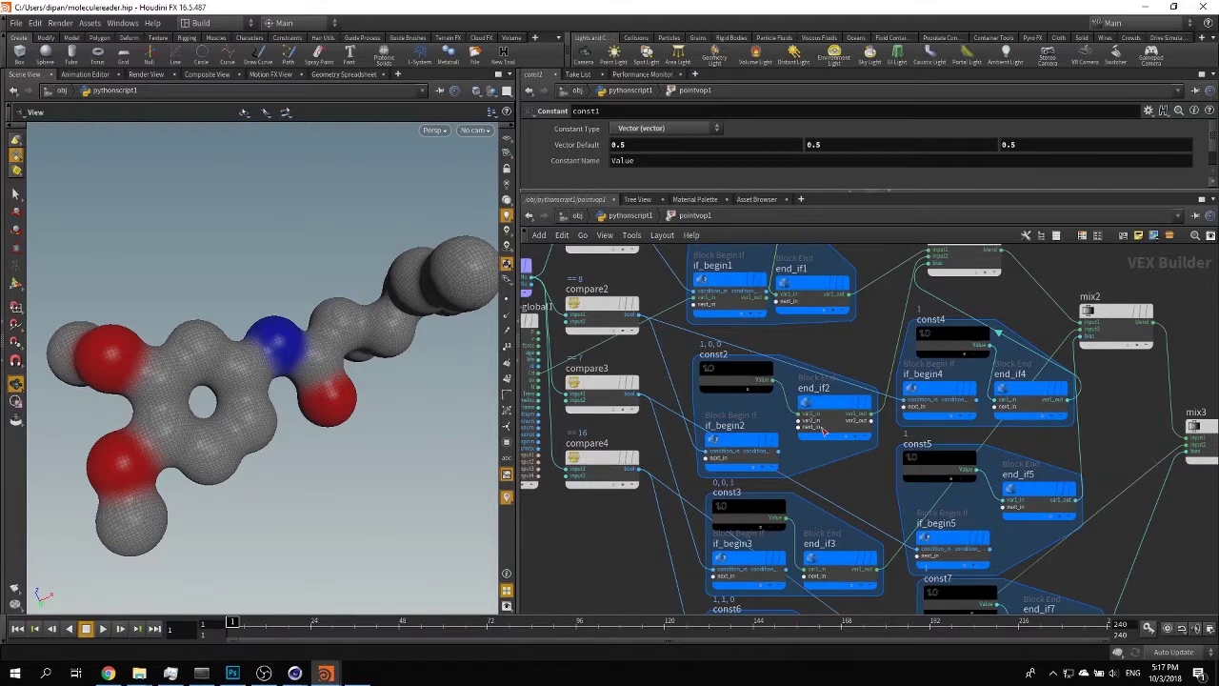
middle_drag(862, 341, 858, 358)
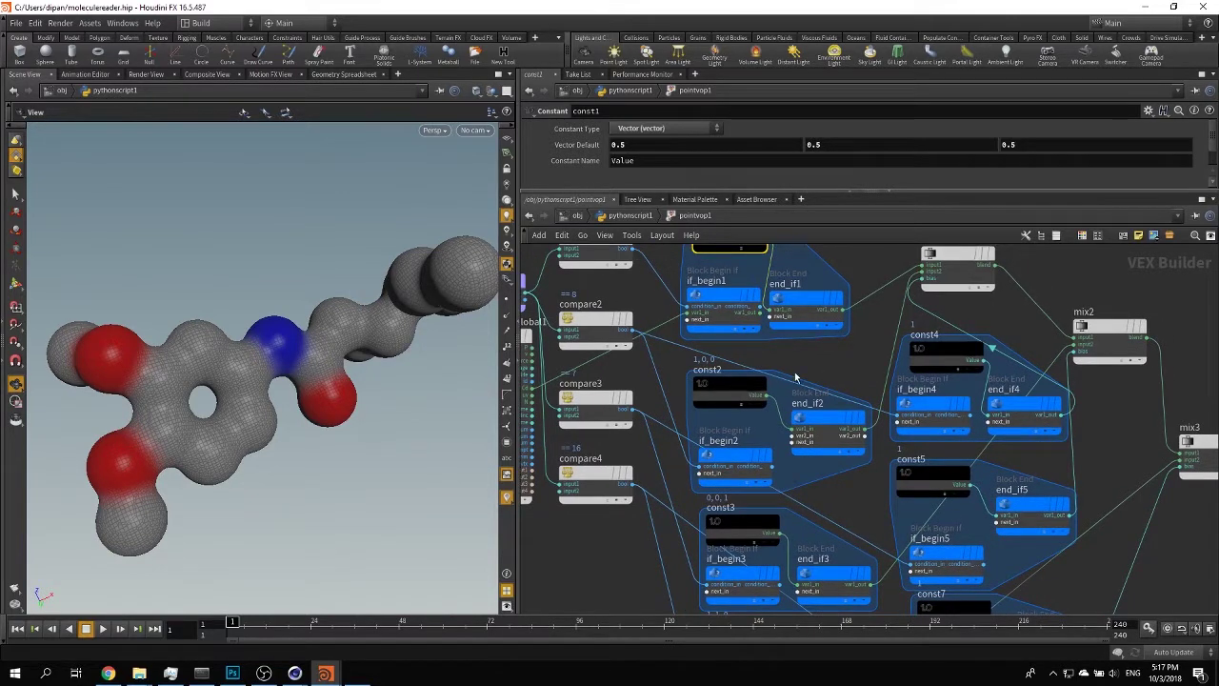
click(599, 326)
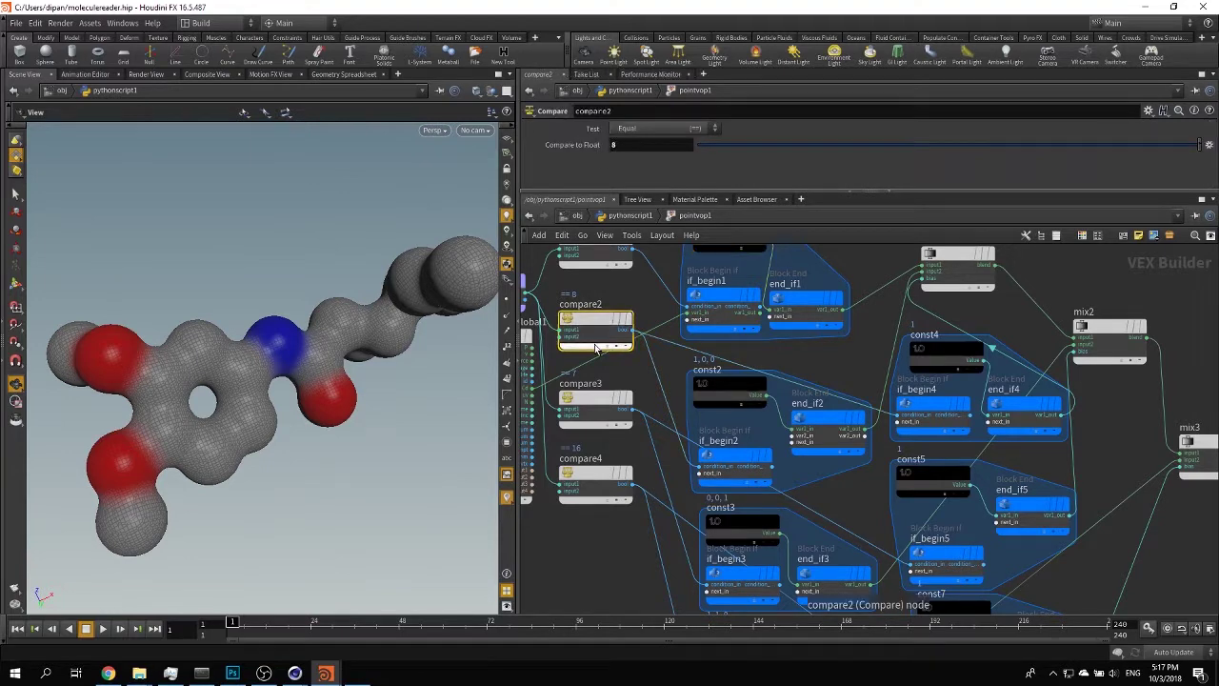
Inspect the const2 node's vector colour in the second if block.
scroll(567, 309, up, 2)
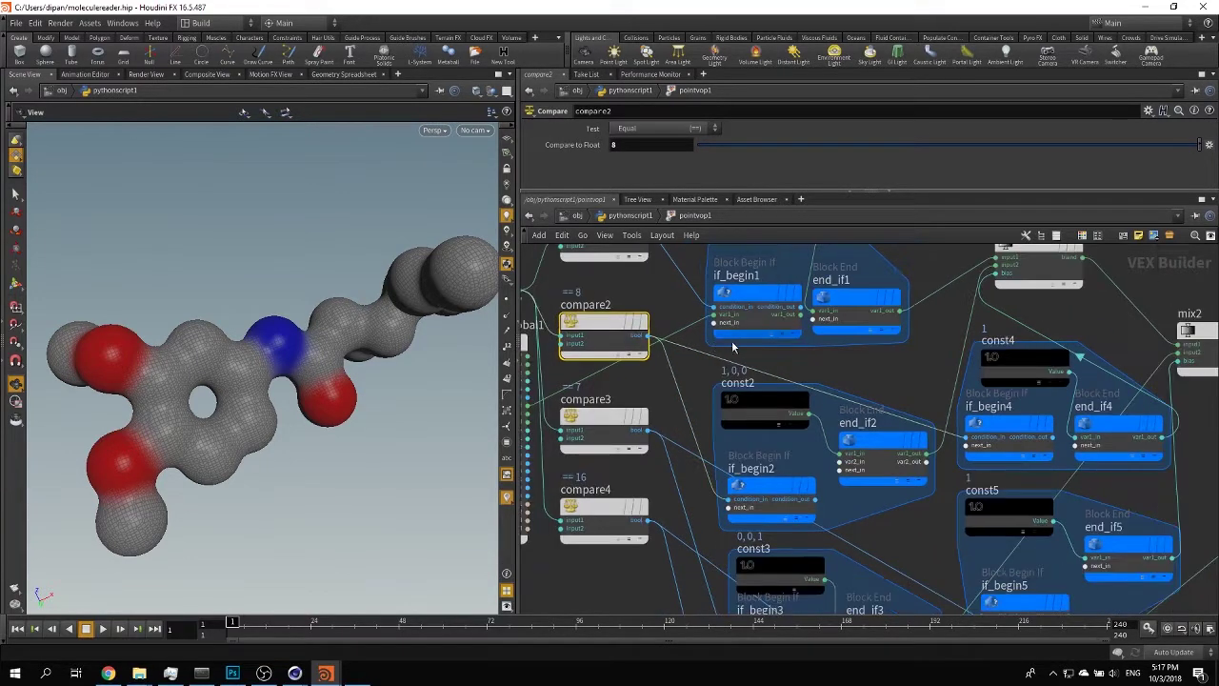
middle_drag(884, 363, 802, 340)
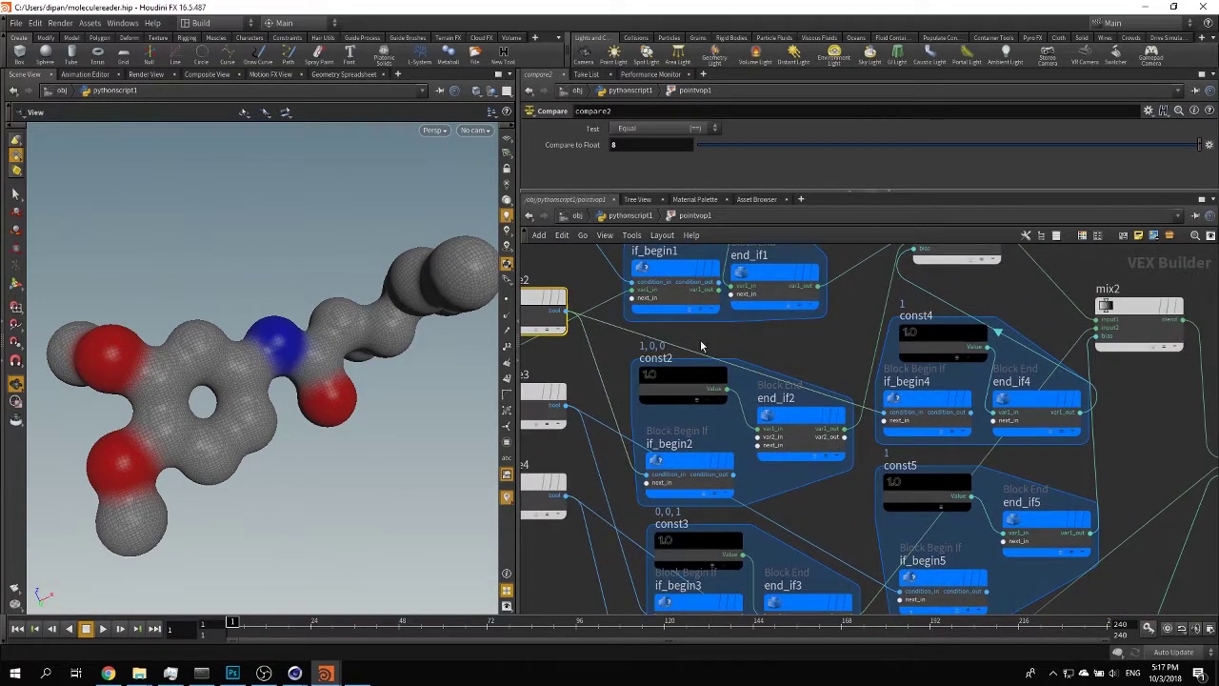
click(669, 372)
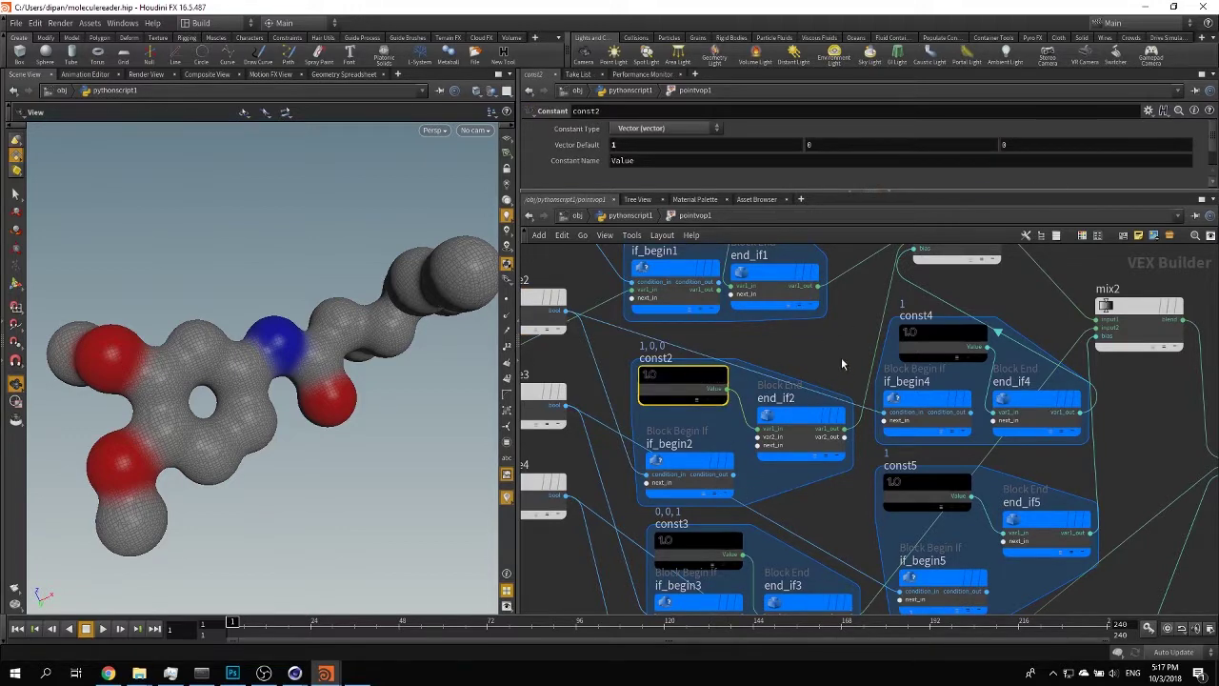
Inspect the mix1 node's parameters and the inputs wired into it.
middle_drag(841, 358, 743, 378)
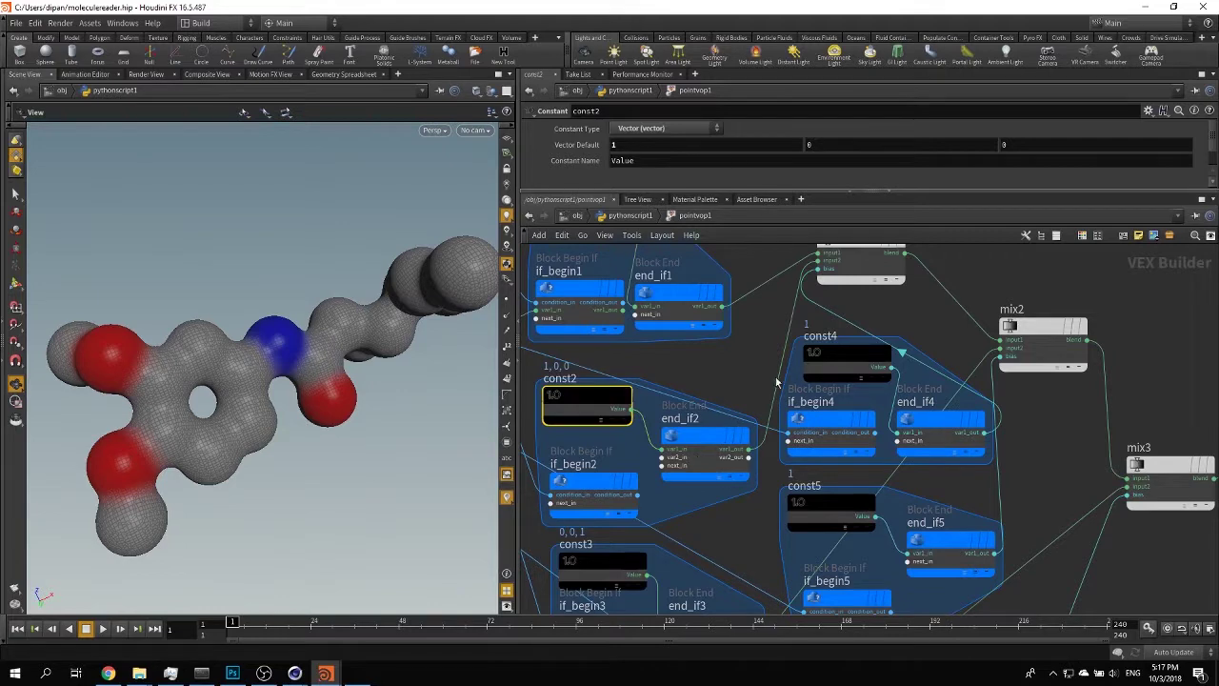
middle_drag(817, 320, 776, 490)
click(804, 412)
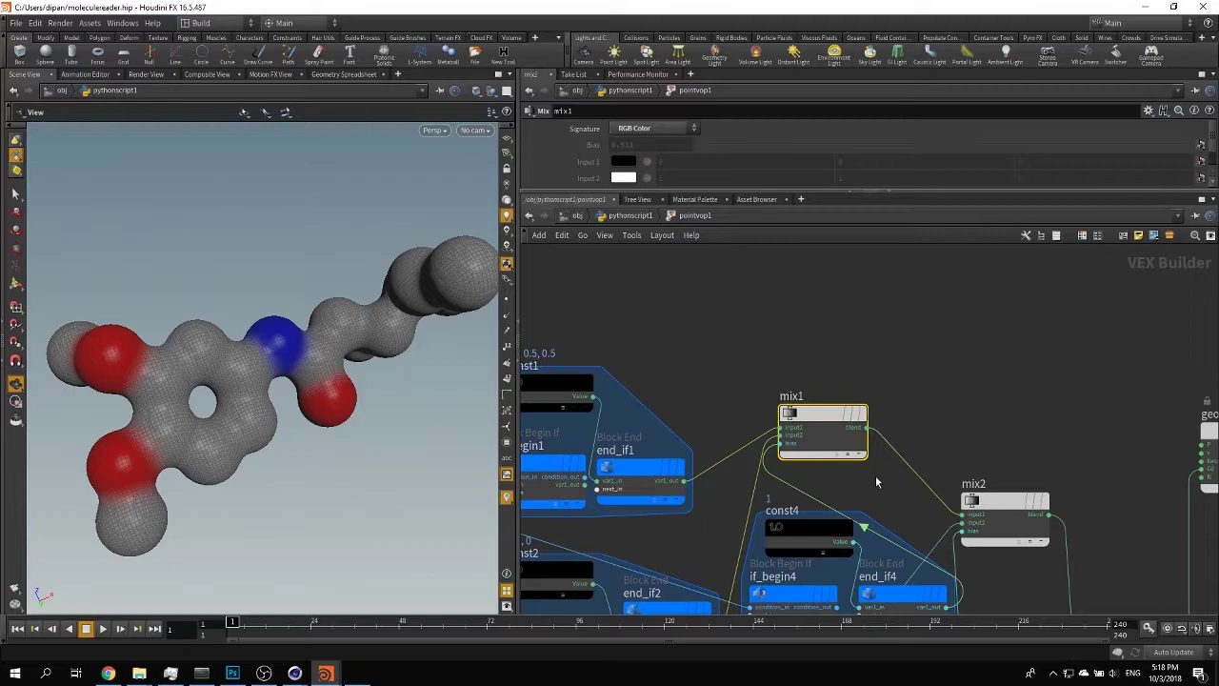
Go back to the compare2 node and check its connections towards the if blocks and mix1.
scroll(875, 481, down, 3)
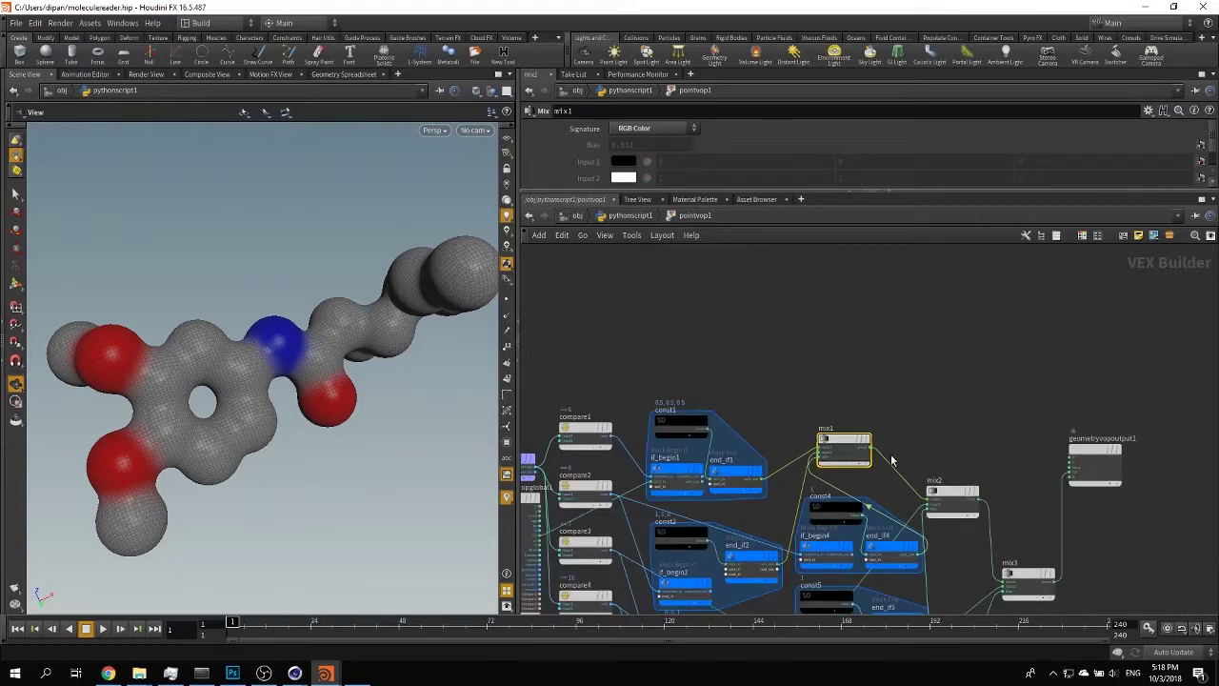
scroll(850, 407, up, 3)
scroll(851, 407, down, 2)
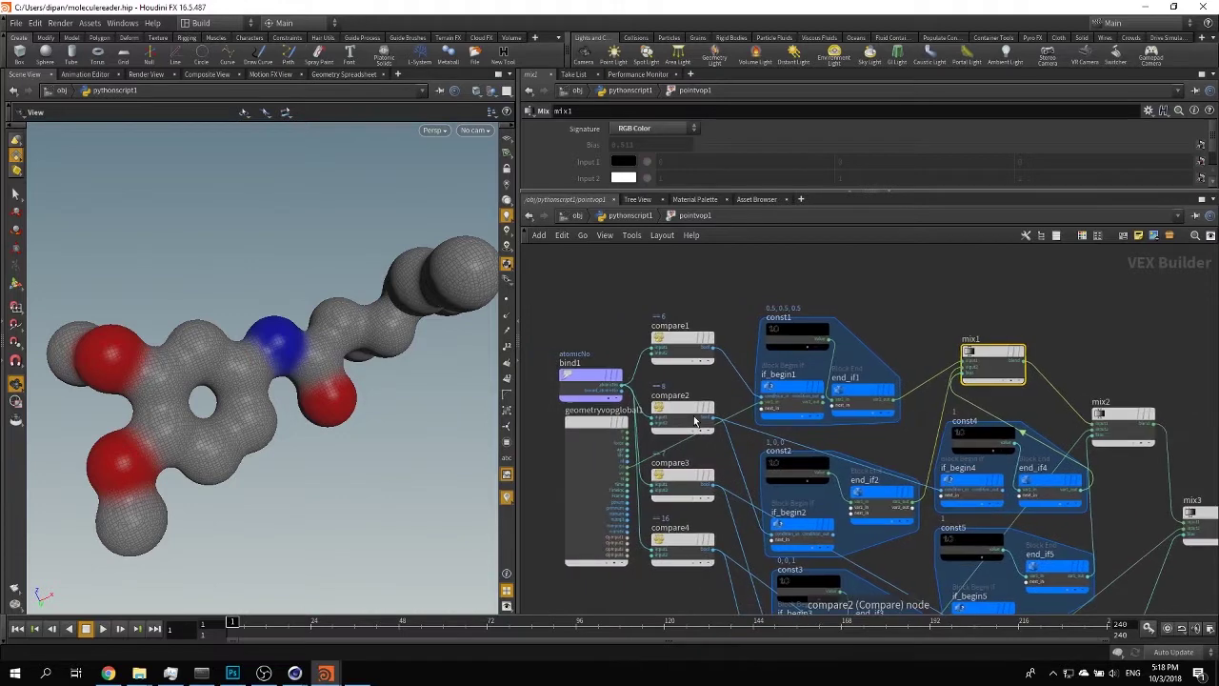
click(670, 411)
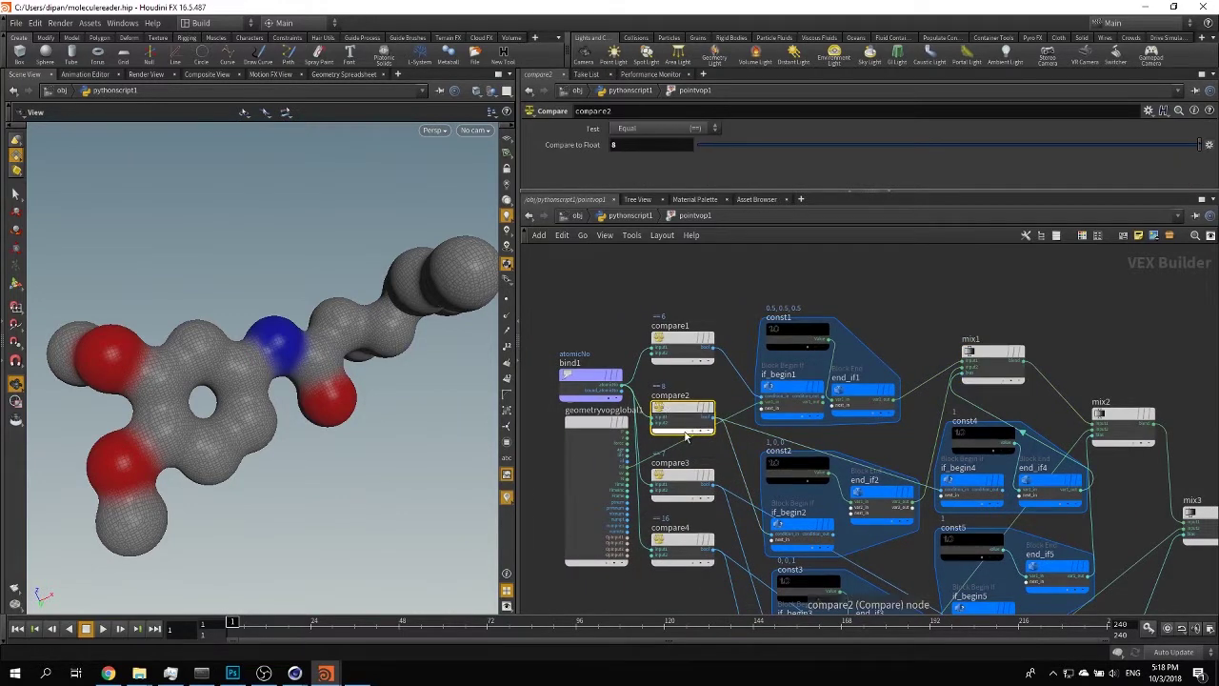
Inspect the compare3 node's test and the third if block it drives in the VOP network.
scroll(666, 419, up, 3)
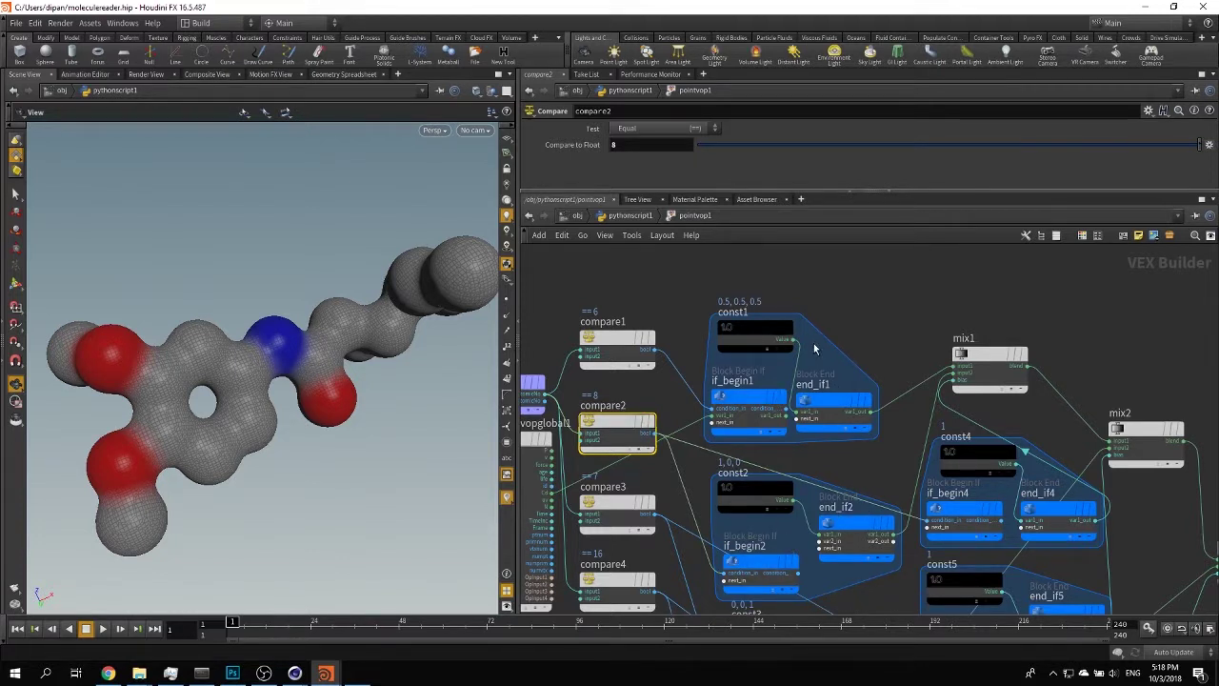
middle_drag(811, 443, 835, 338)
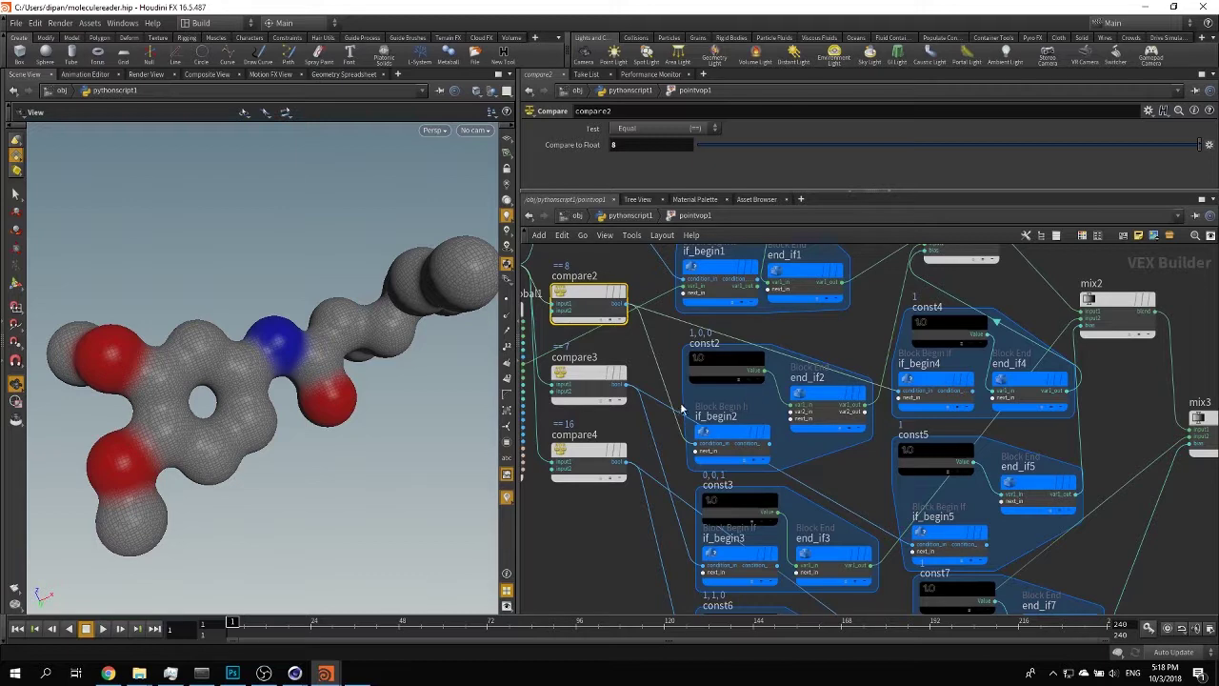
click(595, 378)
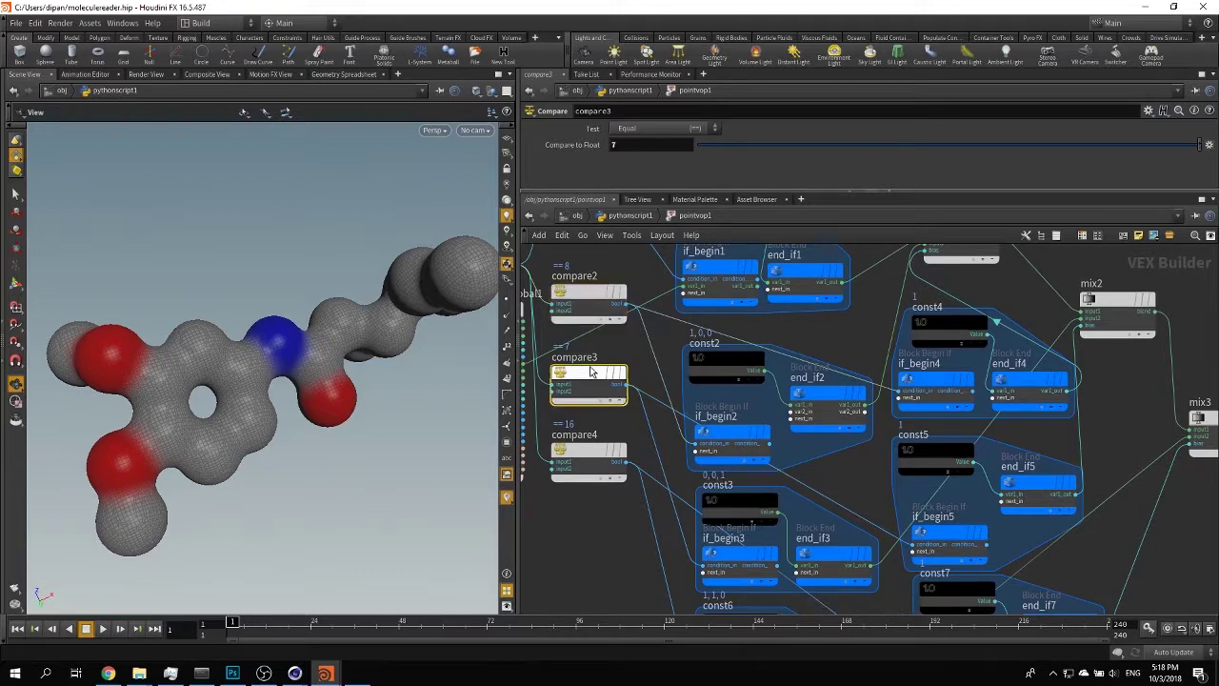
scroll(678, 411, down, 2)
middle_drag(678, 411, 618, 453)
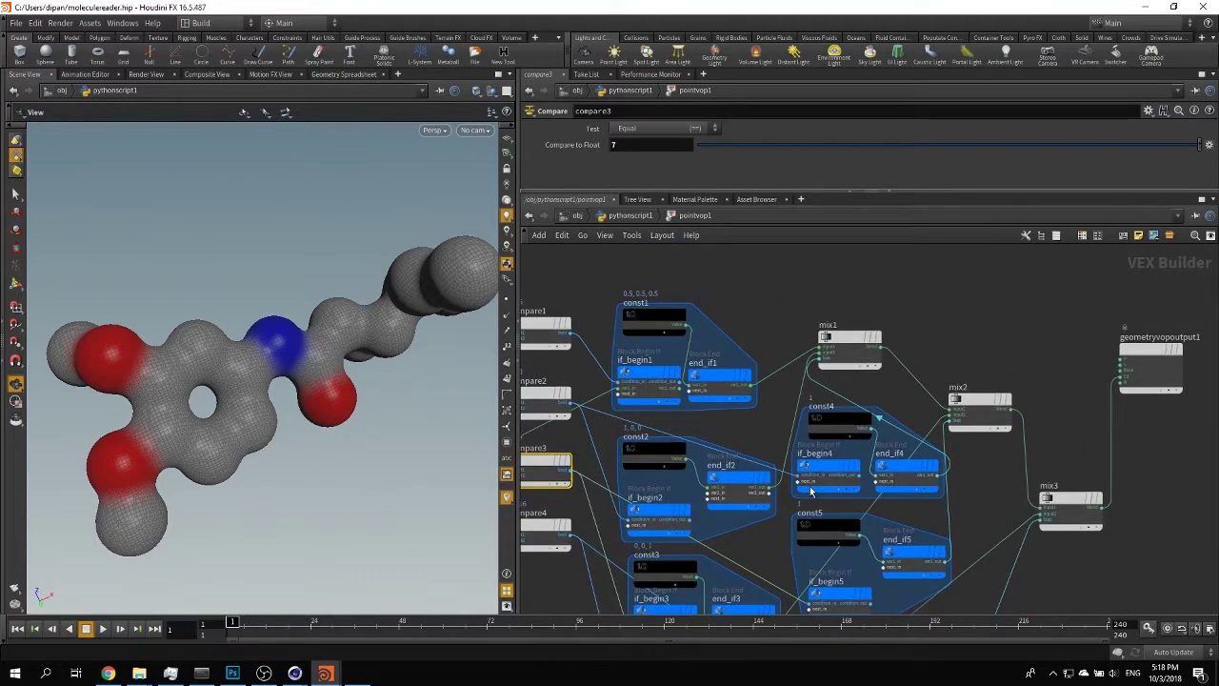
Inspect the mix2 node and the geometryvopoutput1 node that receives the mixed colour, along with the overall VOP network.
click(971, 400)
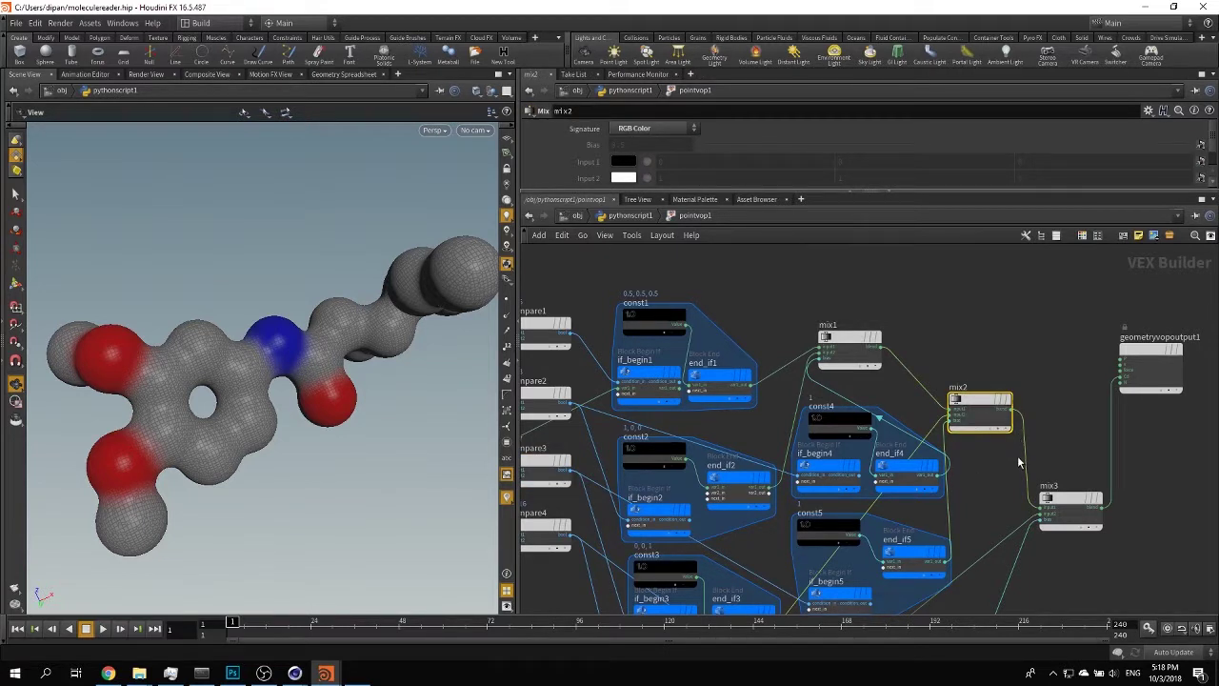
click(1149, 371)
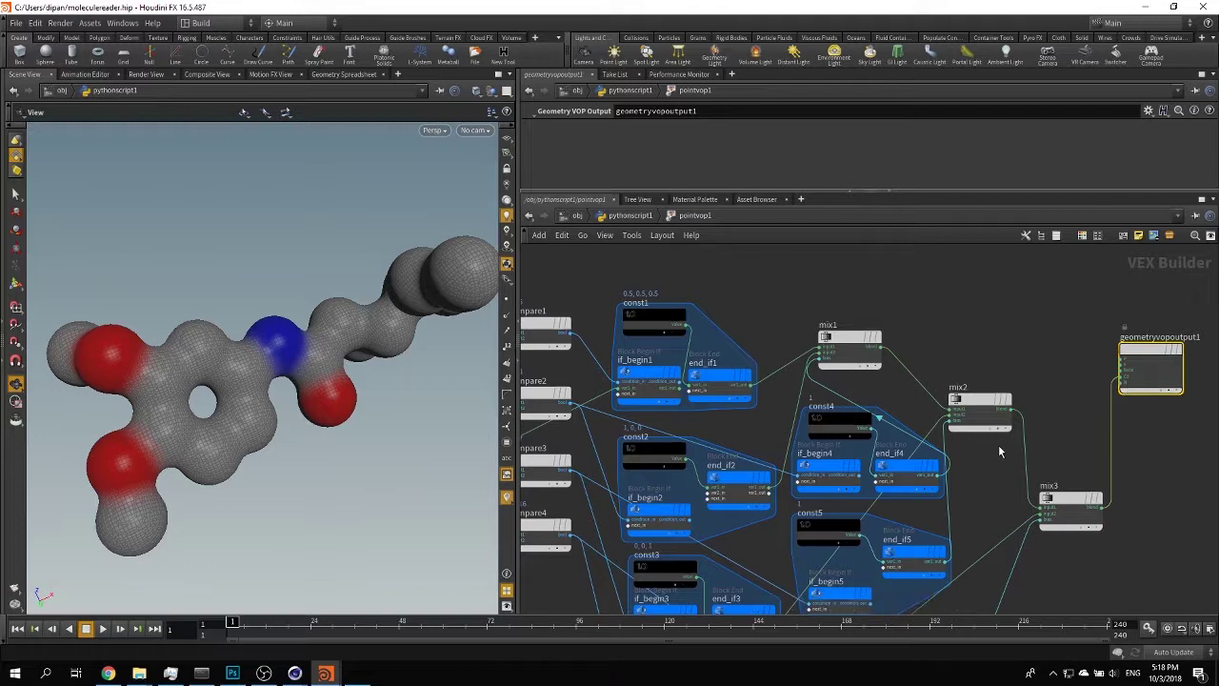
scroll(998, 444, down, 3)
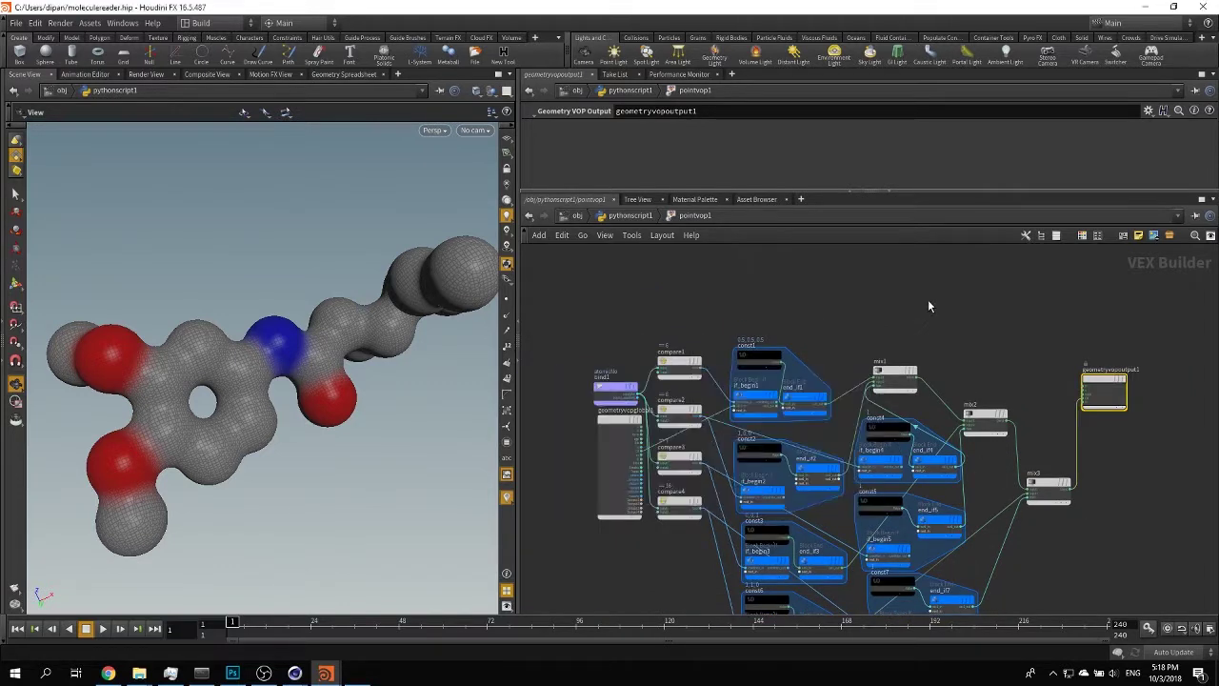
middle_drag(973, 310, 1006, 181)
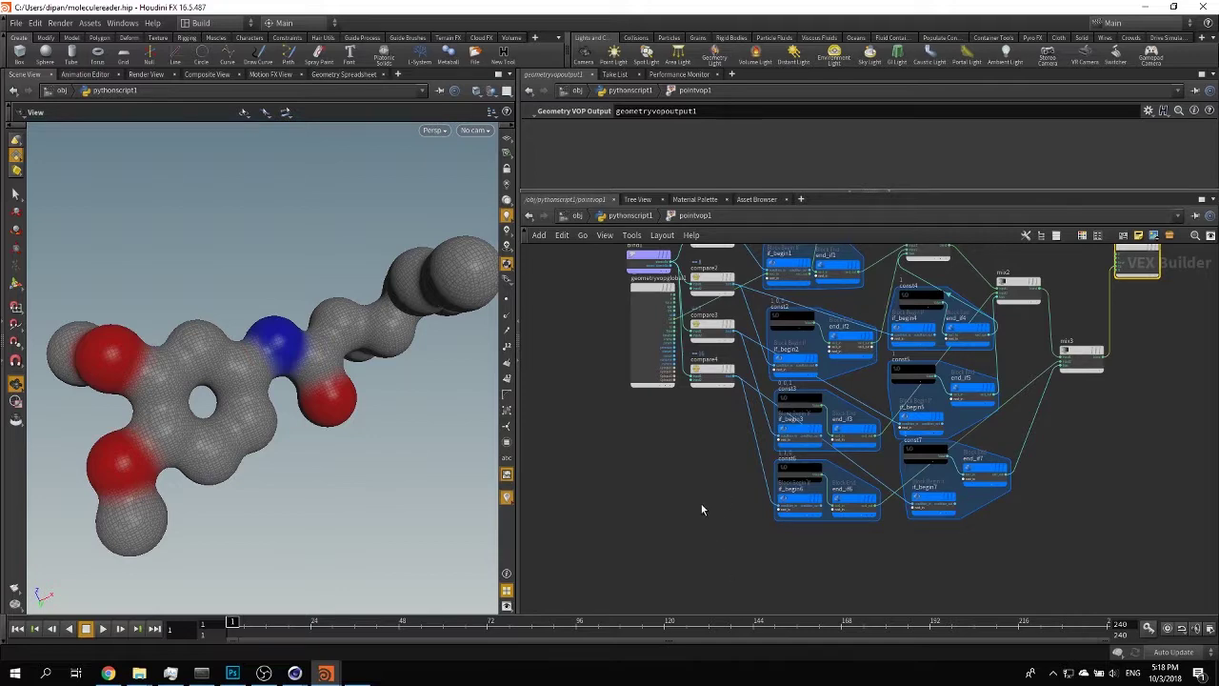
scroll(791, 461, down, 5)
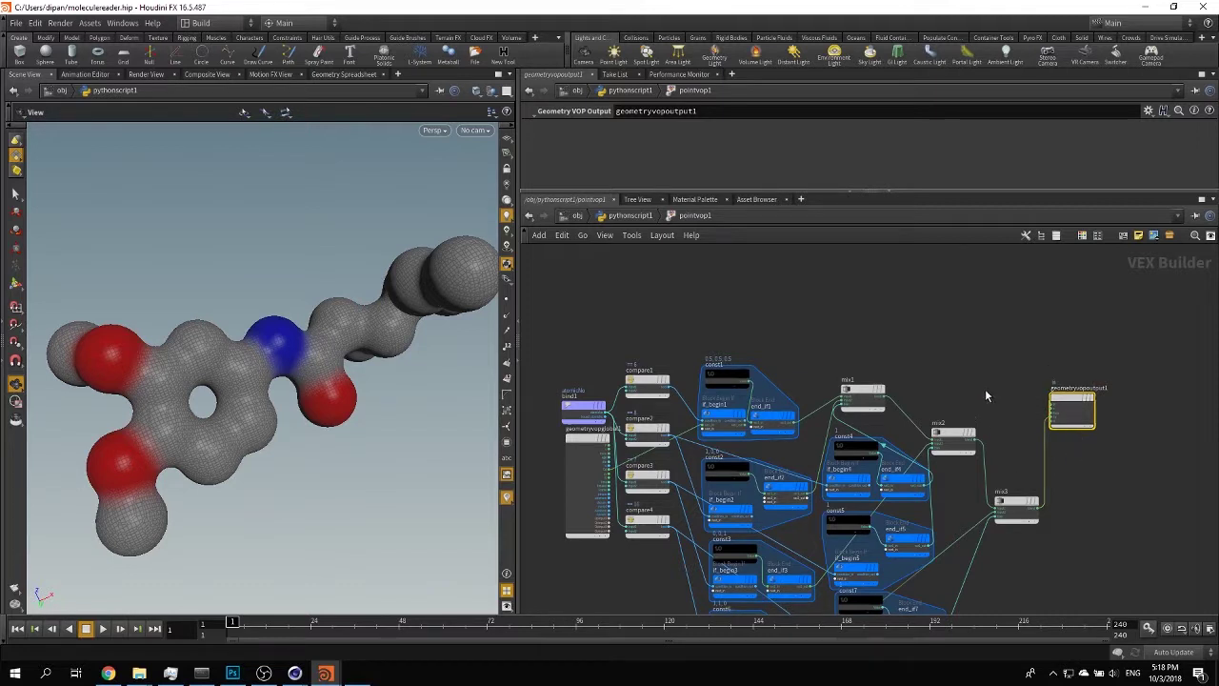
Return to the pythonscript1 geometry network and display the results of pointvop1, copytopoints1 and merge1 in turn.
key(u)
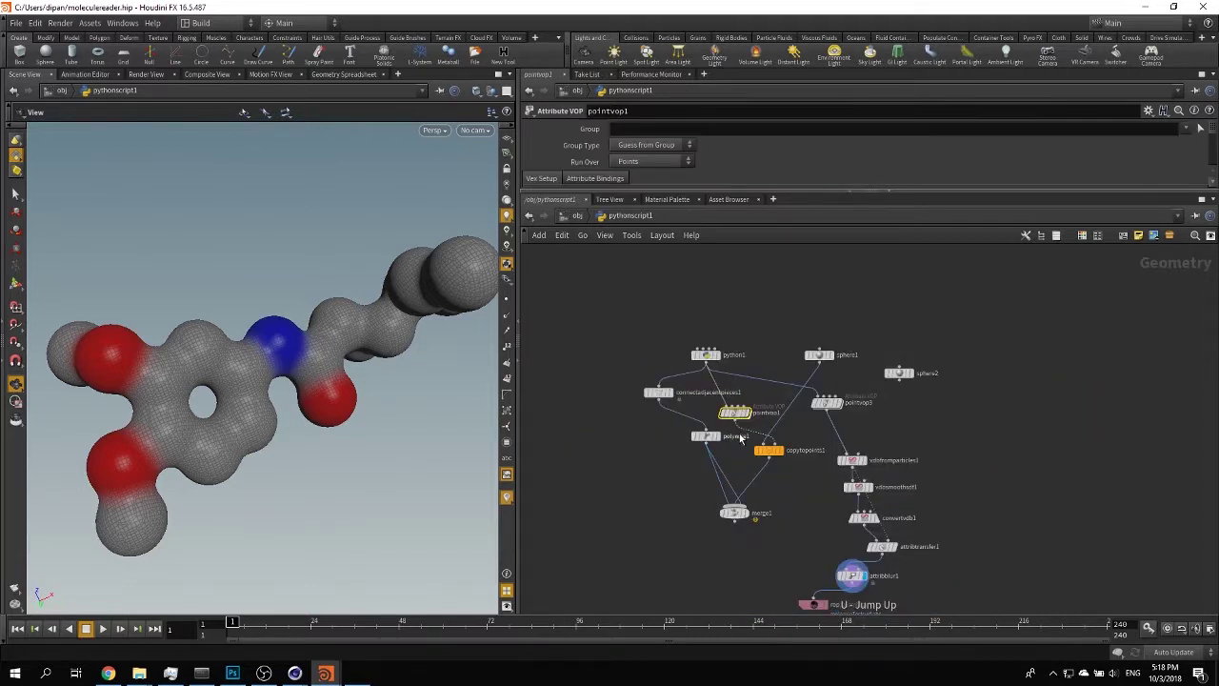
scroll(740, 438, up, 3)
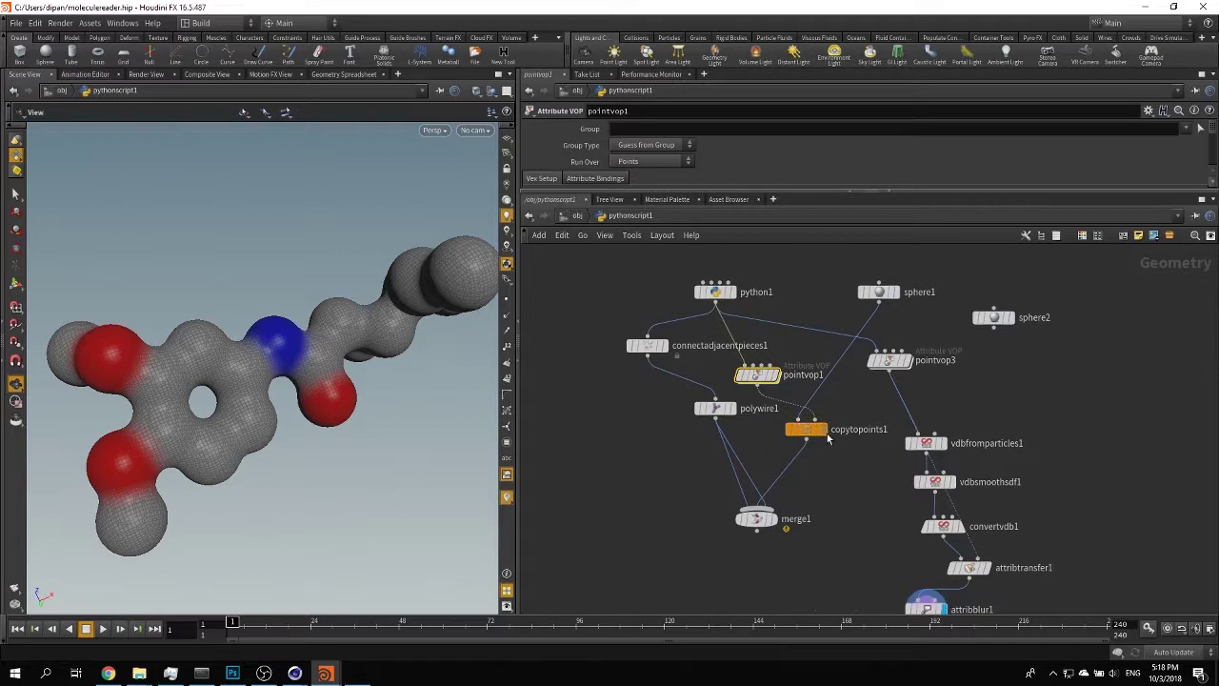
click(823, 430)
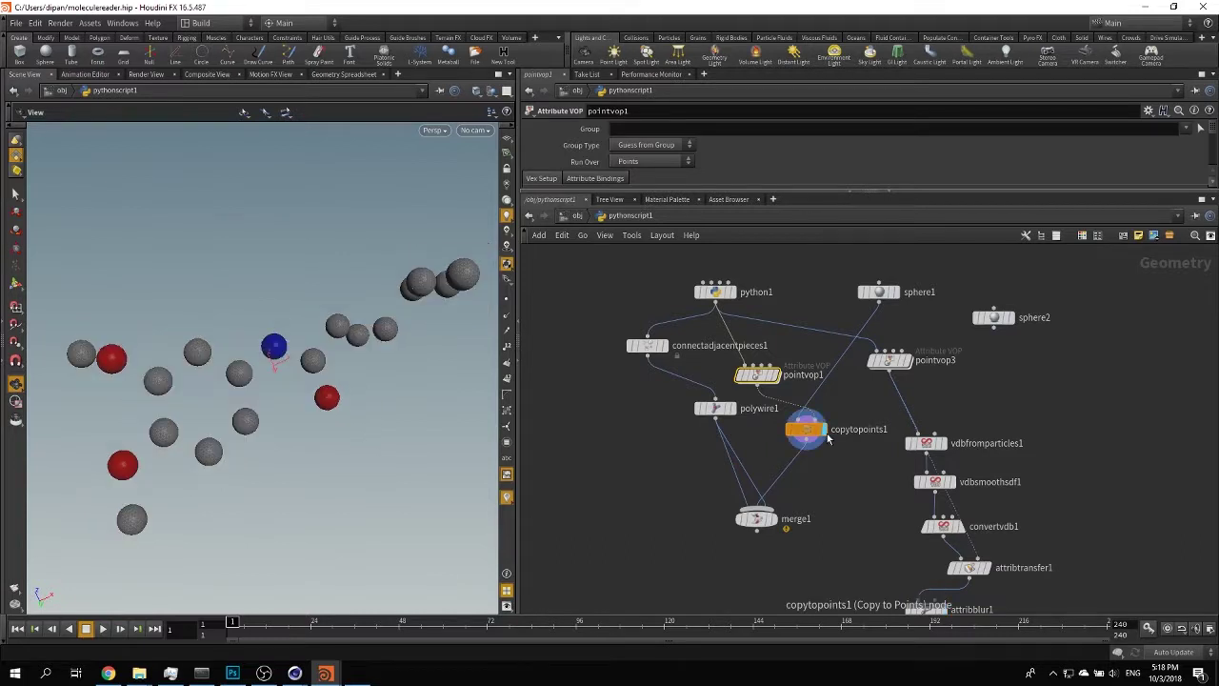
click(775, 375)
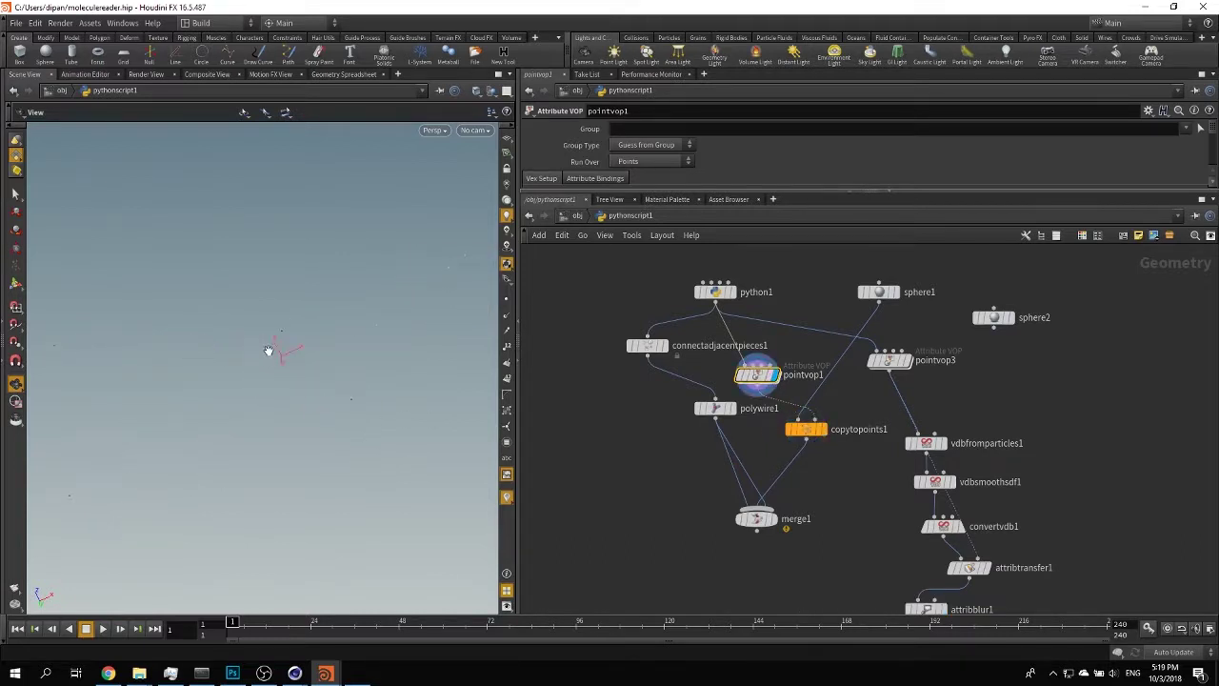
drag(323, 349, 326, 358)
click(823, 431)
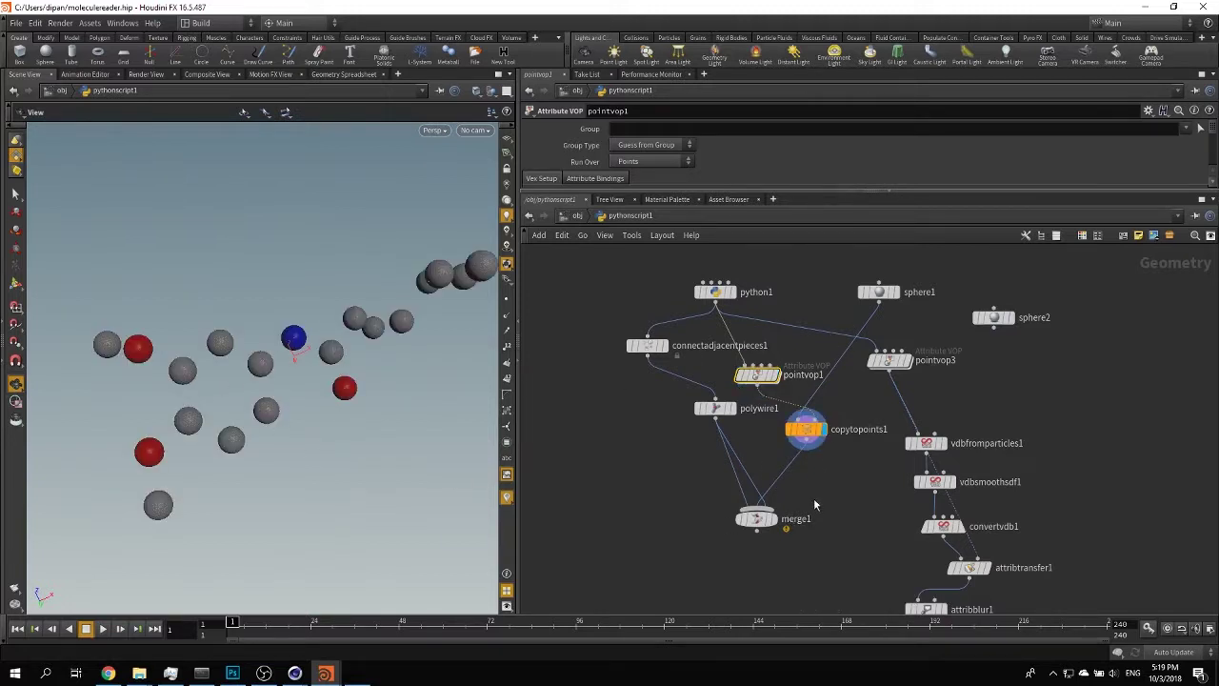
click(776, 519)
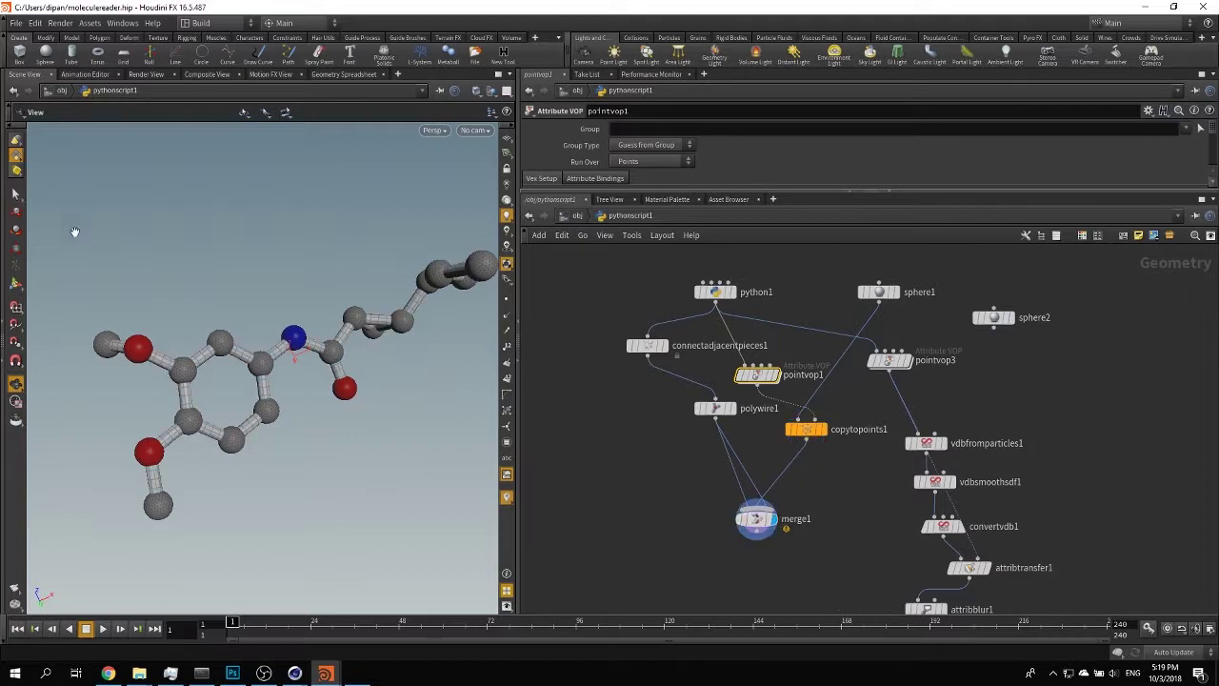
Display the vdbfromparticles1 volume and the convertvdb1 mesh of the molecule, viewing the smoothed surface from another angle.
middle_drag(839, 373, 745, 331)
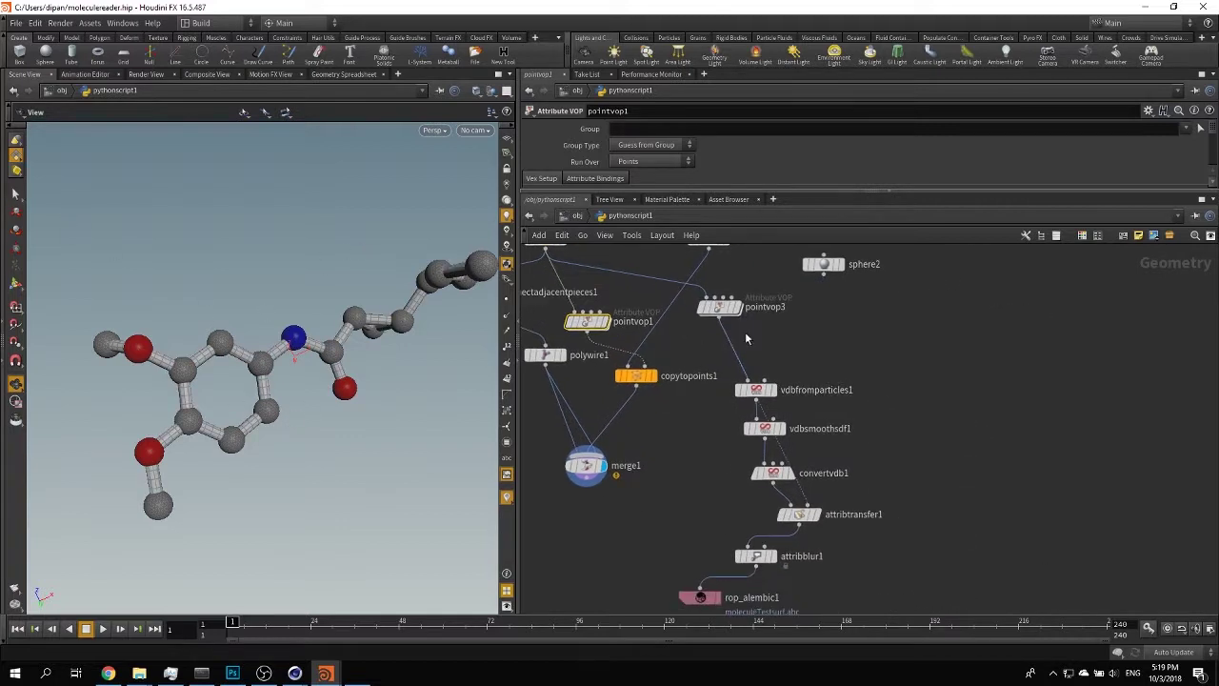
click(772, 390)
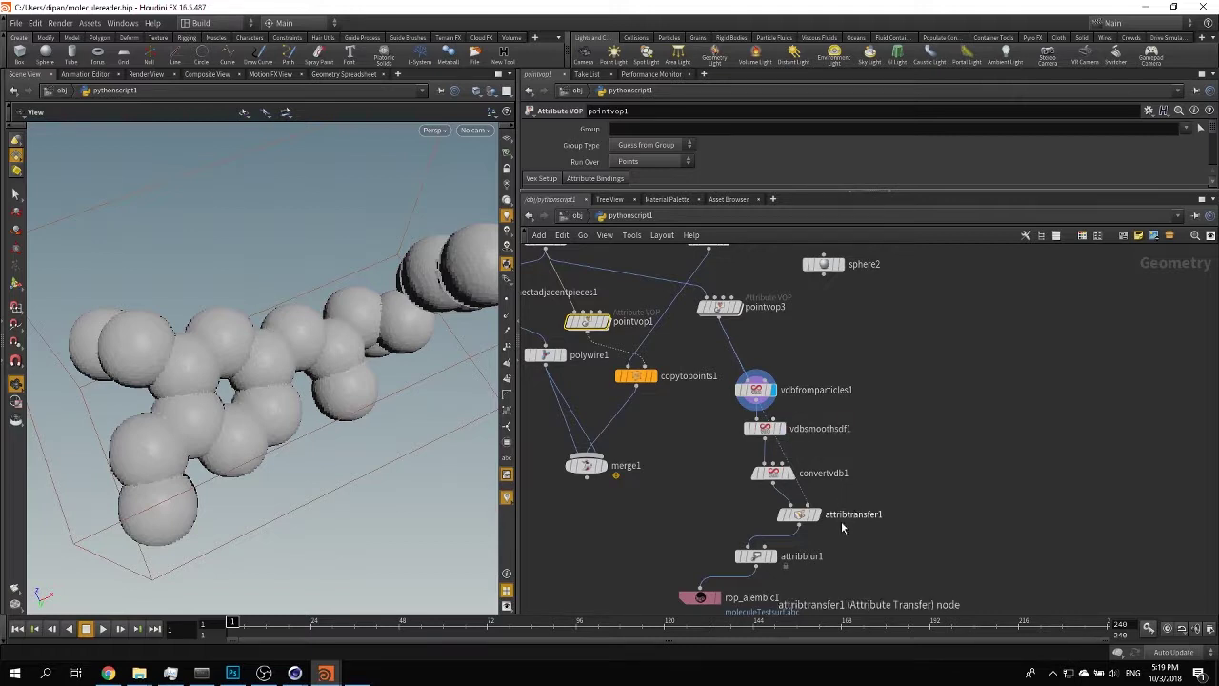
scroll(841, 521, up, 2)
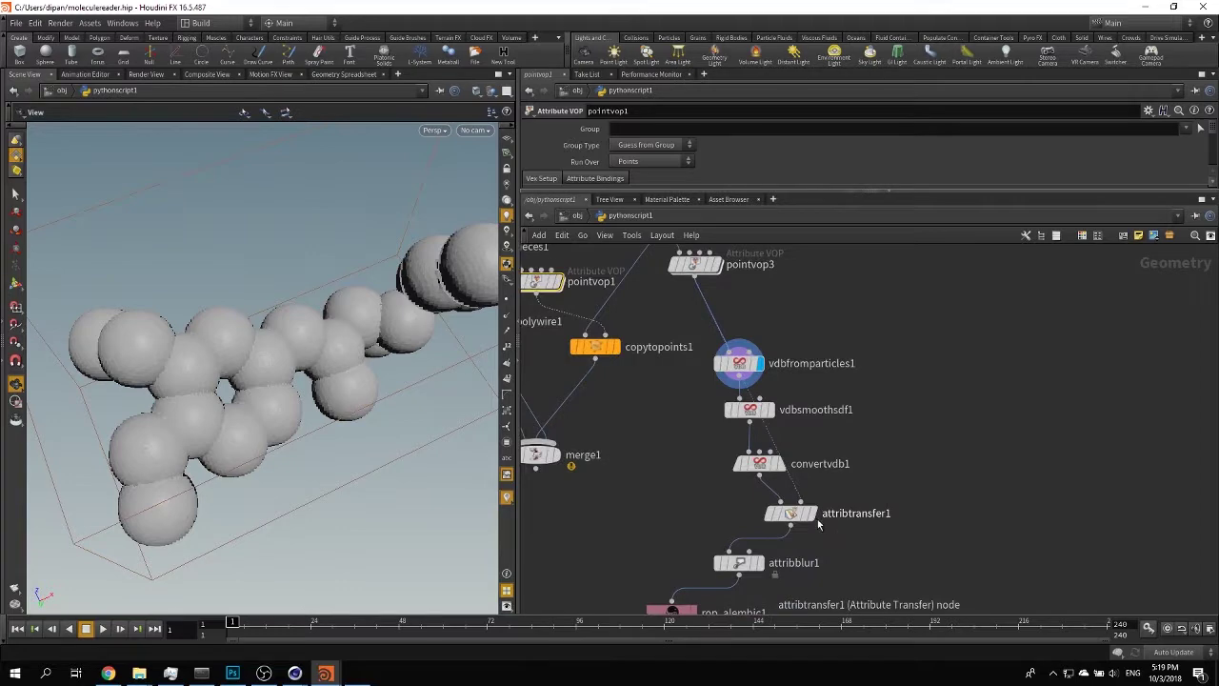
click(779, 464)
drag(329, 379, 351, 285)
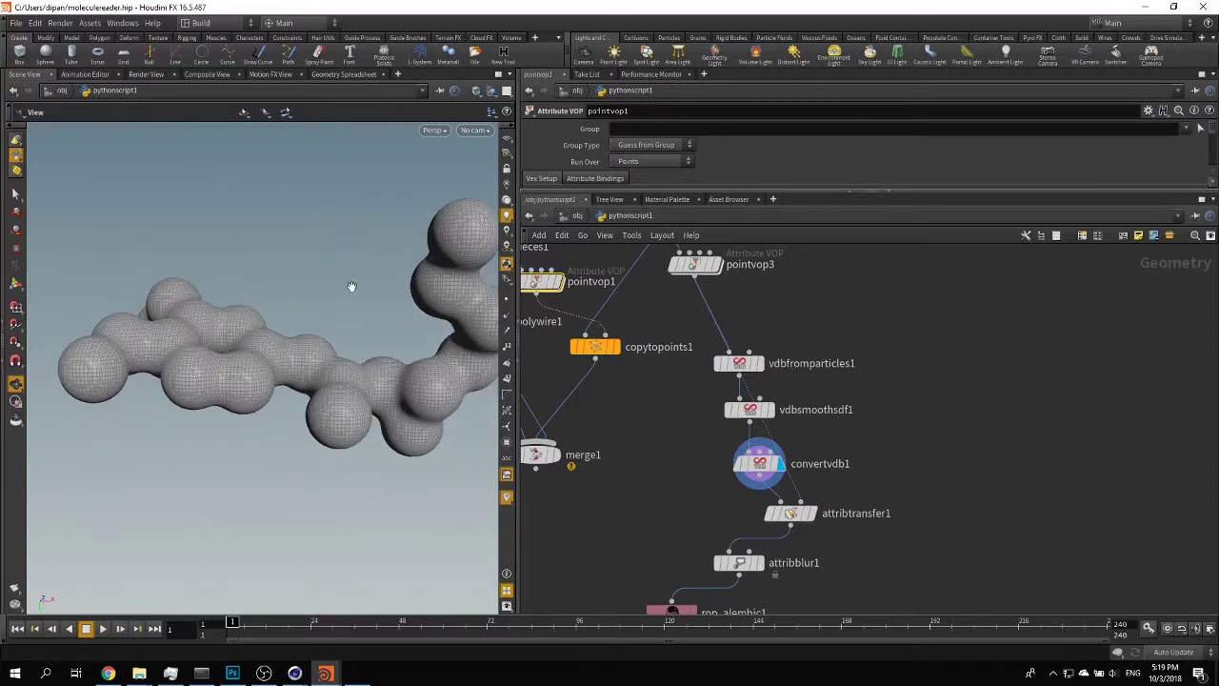
Display the attribtransfer1 result on the molecule surface and open the node's parameters.
click(815, 515)
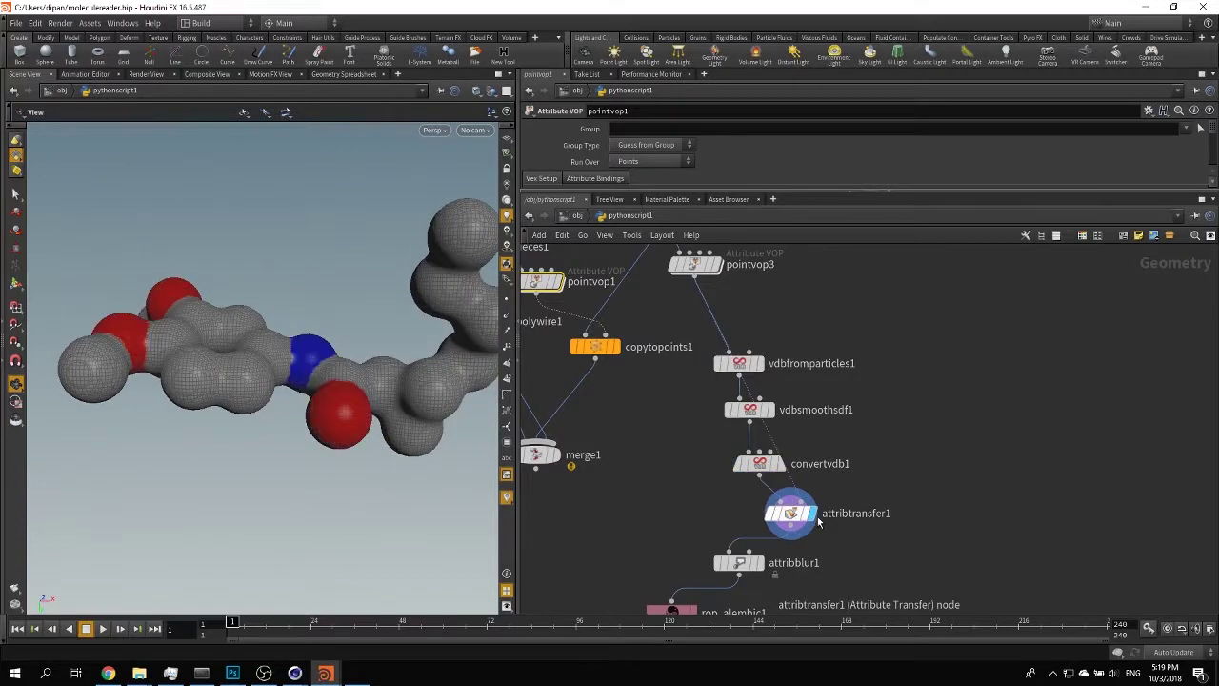
drag(272, 315, 238, 363)
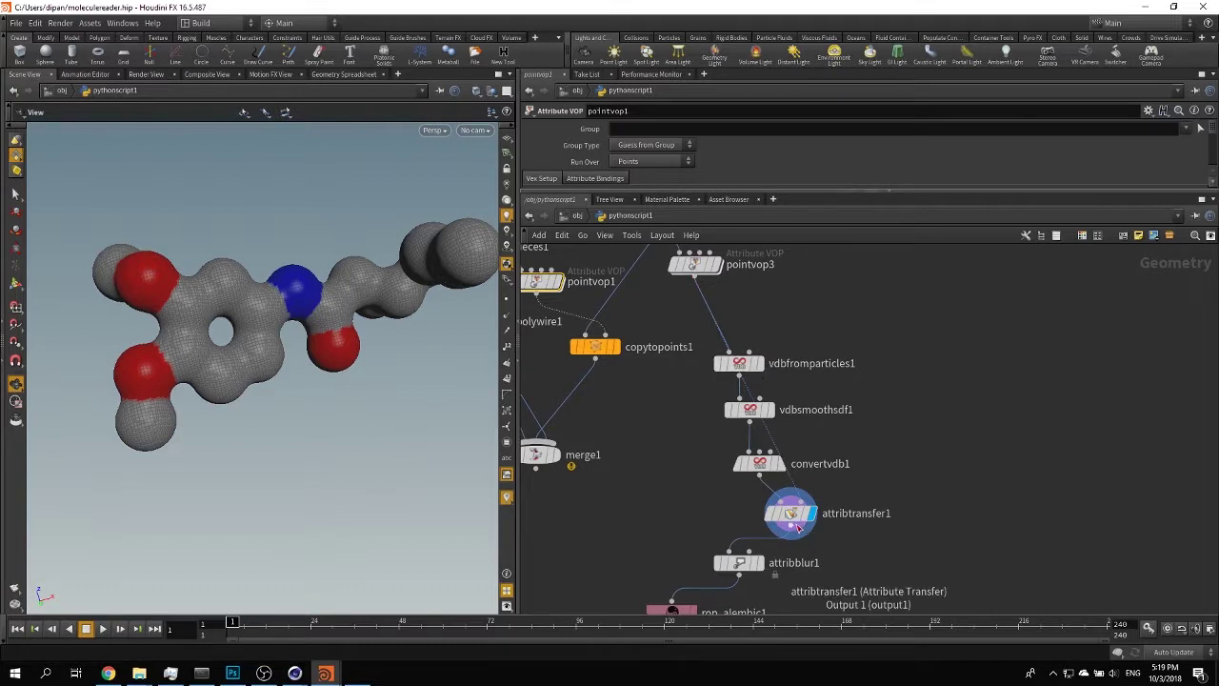
click(796, 523)
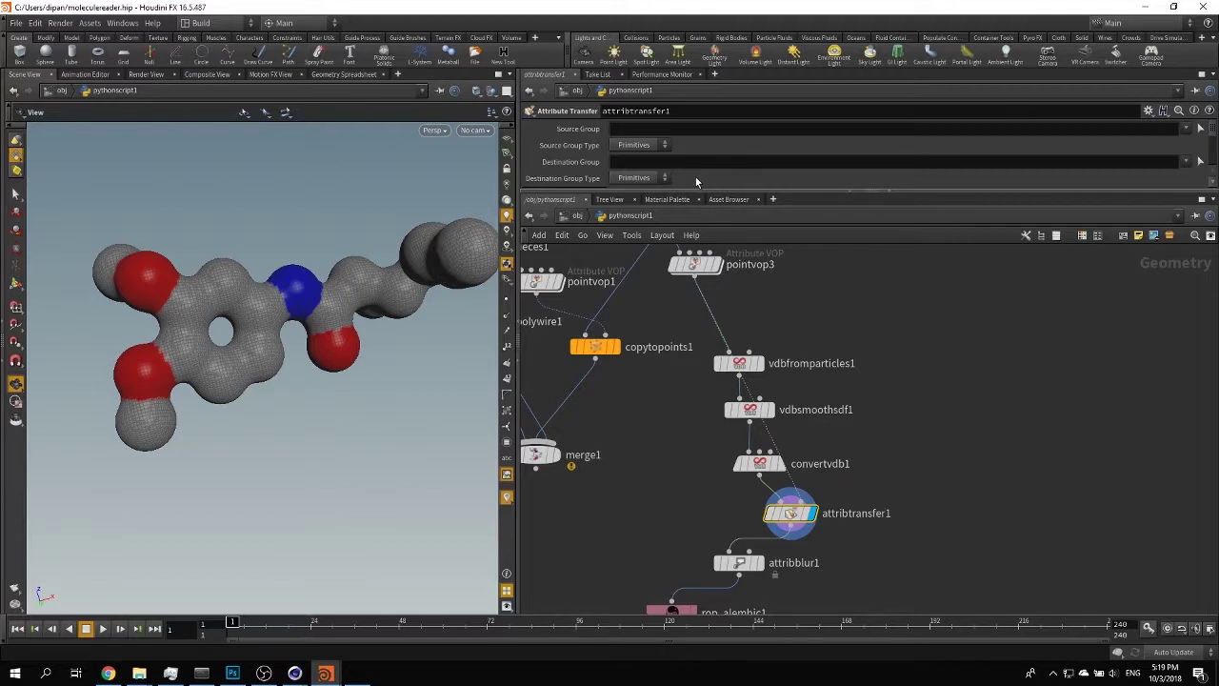
Trace the wiring from pointvop3 through the VDB nodes into attribtransfer1 and on to attribblur1.
scroll(744, 468, up, 3)
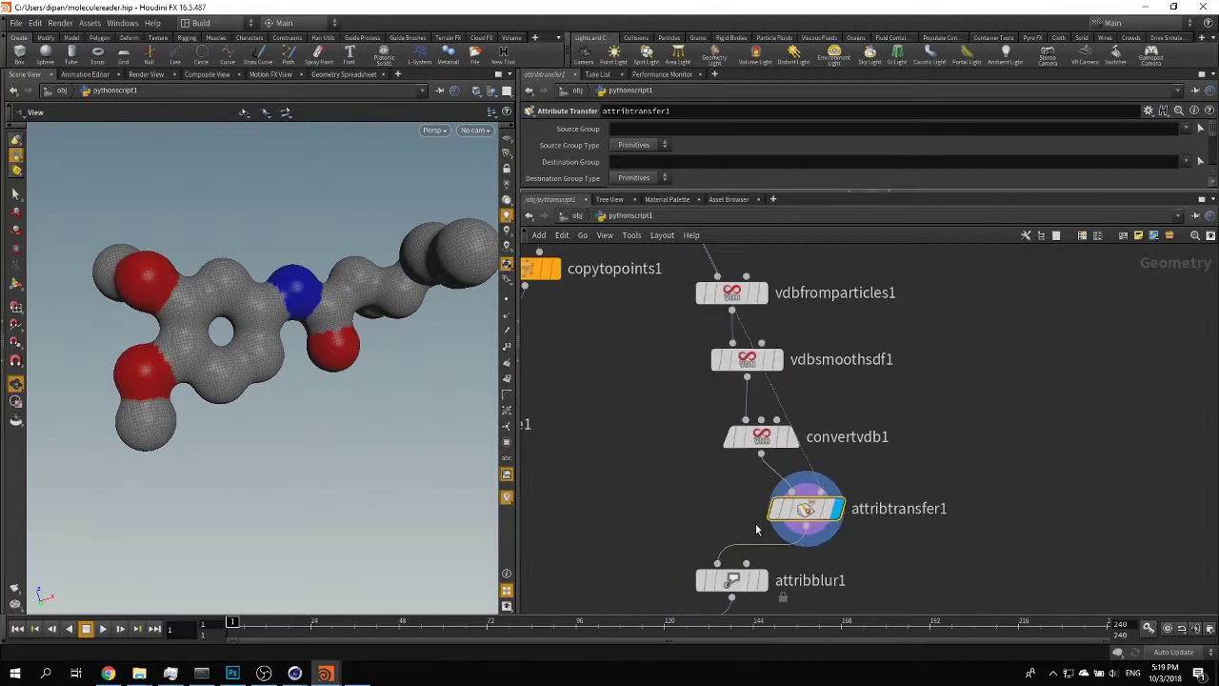
scroll(745, 468, down, 2)
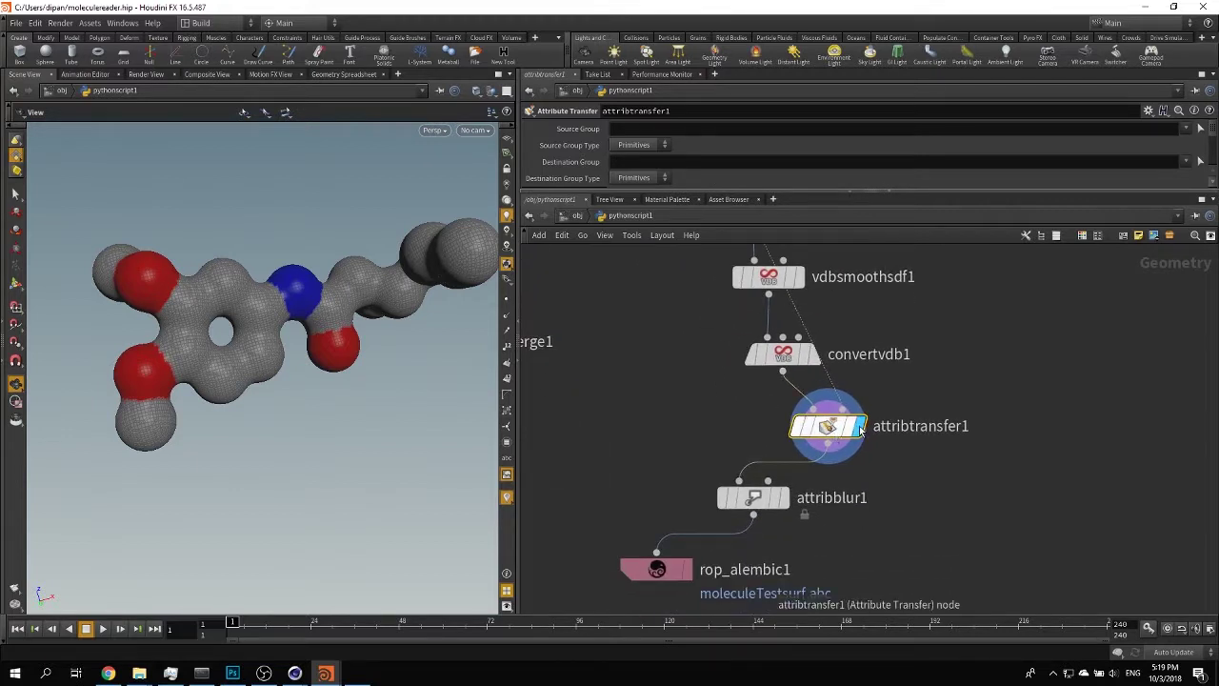
scroll(869, 396, up, 2)
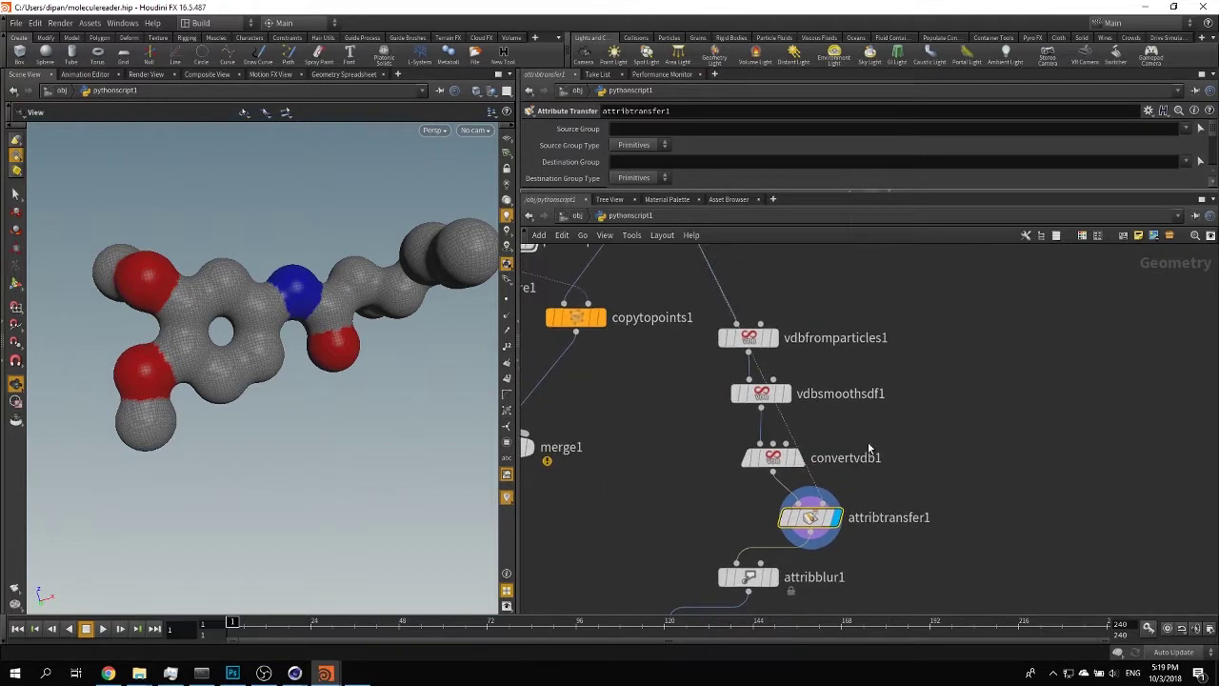
scroll(810, 429, up, 2)
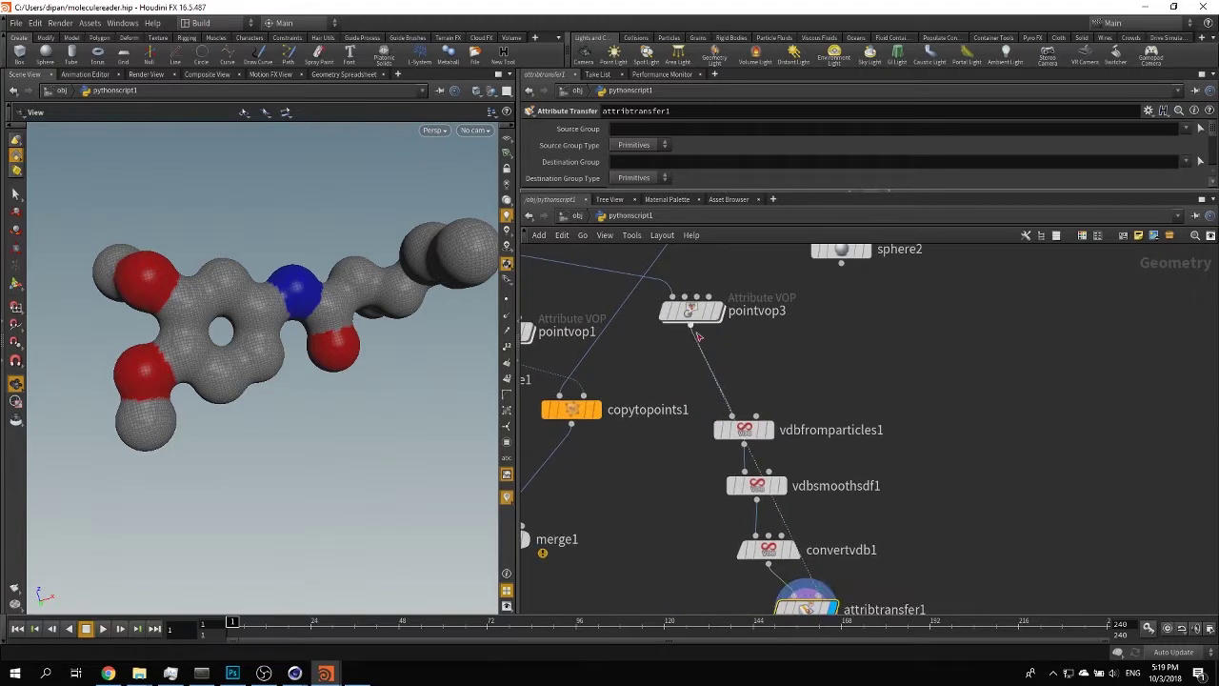
middle_drag(699, 337, 625, 161)
middle_drag(764, 534, 854, 524)
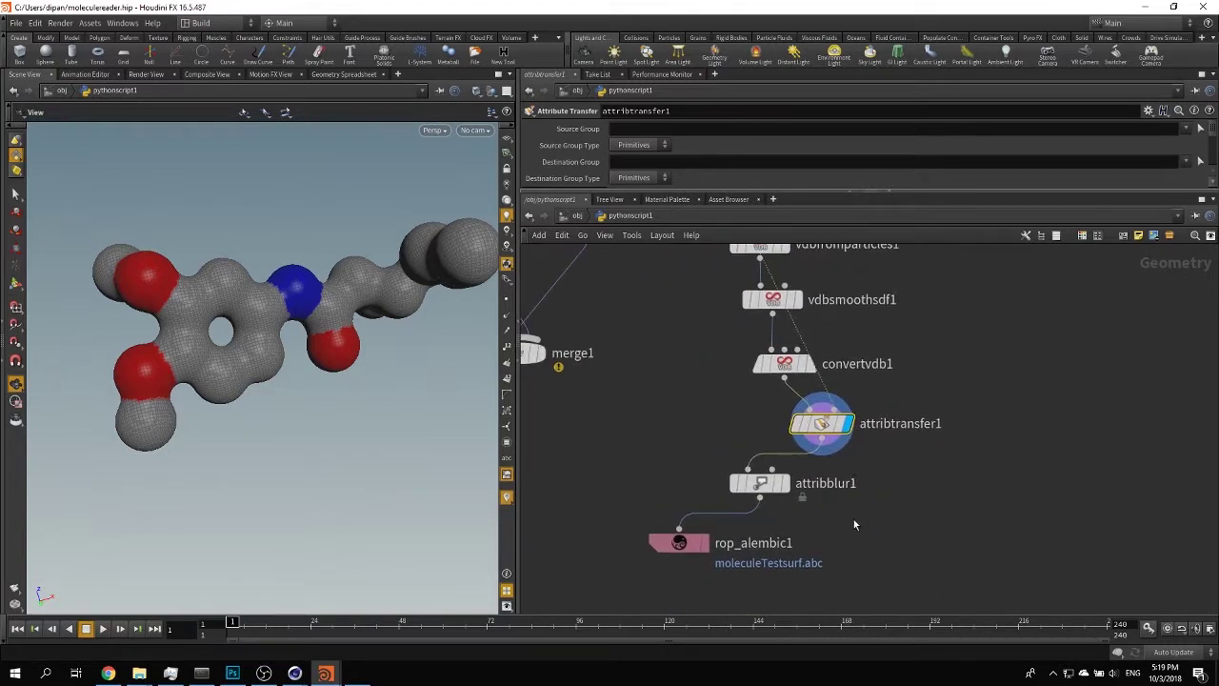
Compare the colour boundaries around the blue atom before and after attribblur1, leaving attribblur1 displayed.
scroll(829, 498, up, 2)
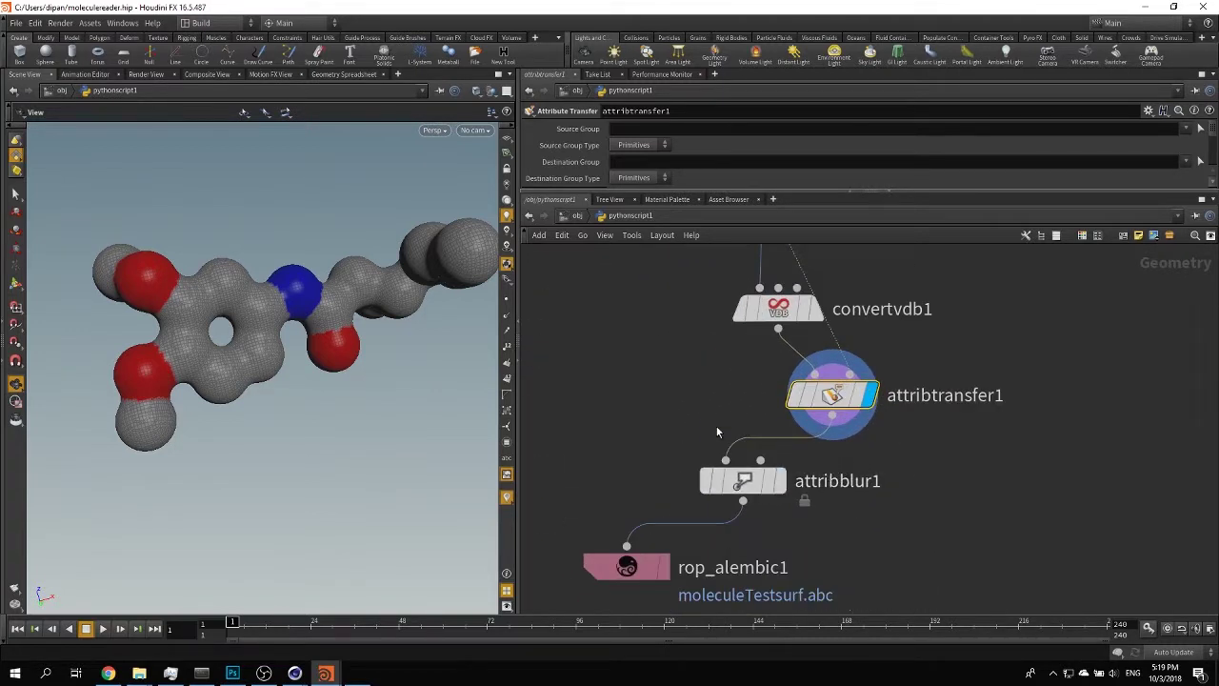
scroll(309, 301, up, 1)
scroll(309, 301, up, 4)
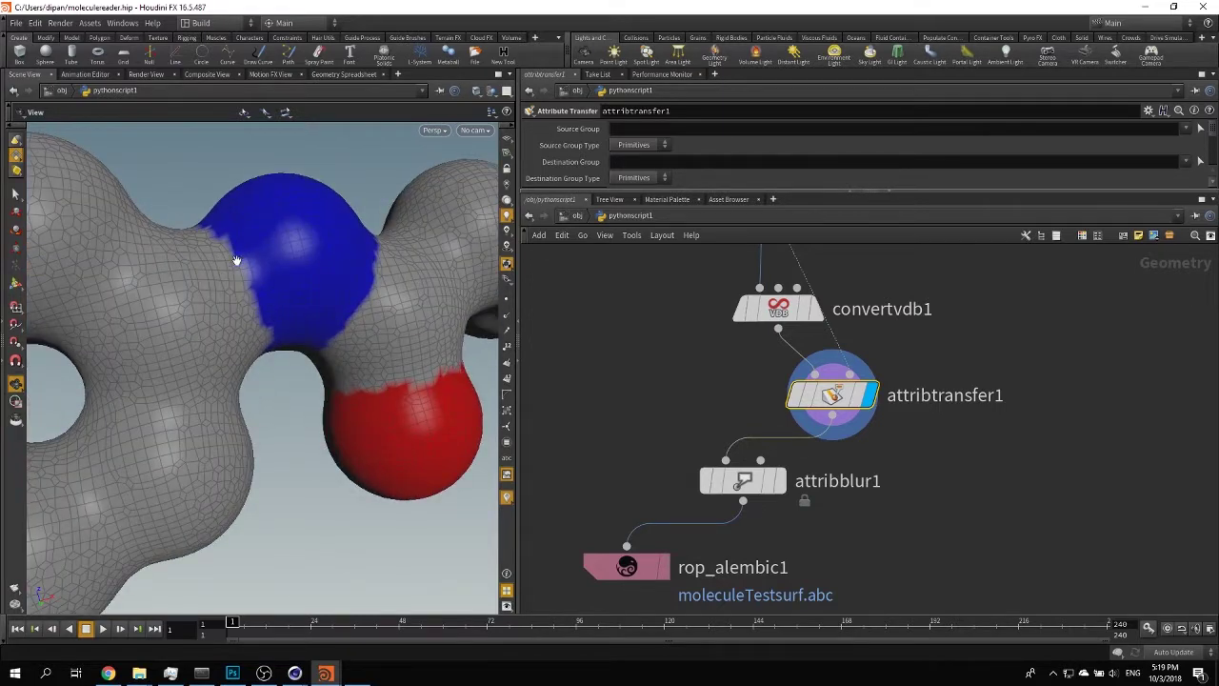
drag(237, 260, 305, 228)
click(780, 480)
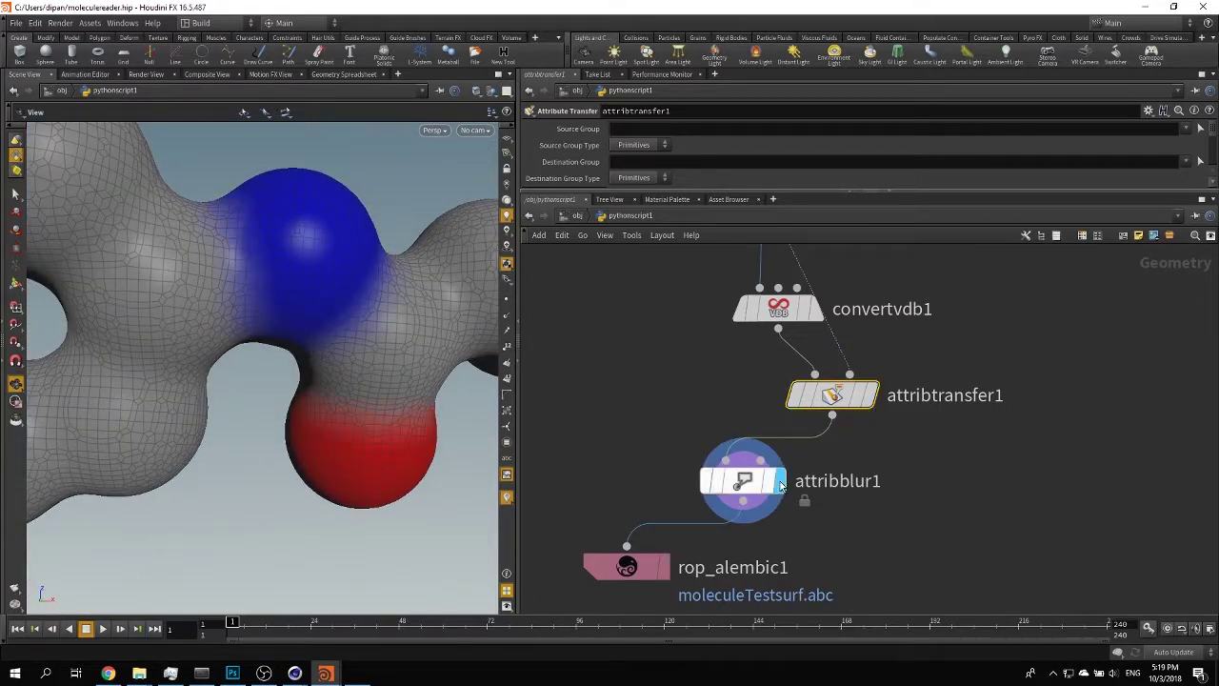
scroll(315, 371, down, 8)
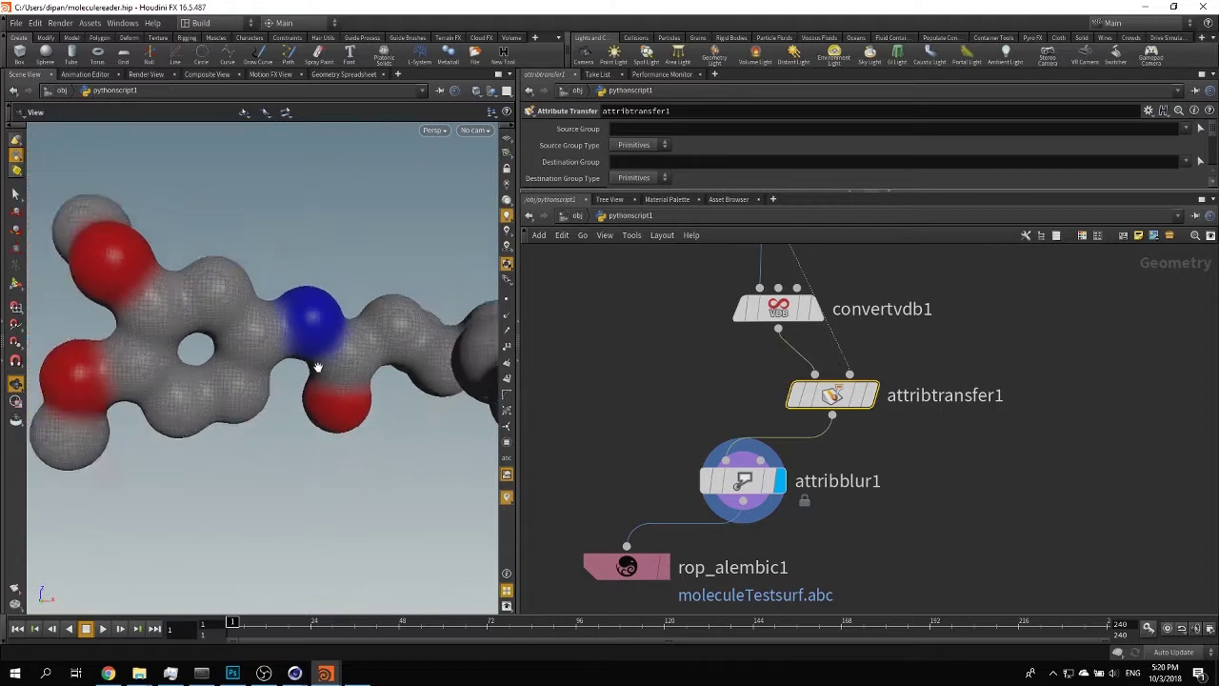
scroll(298, 349, up, 3)
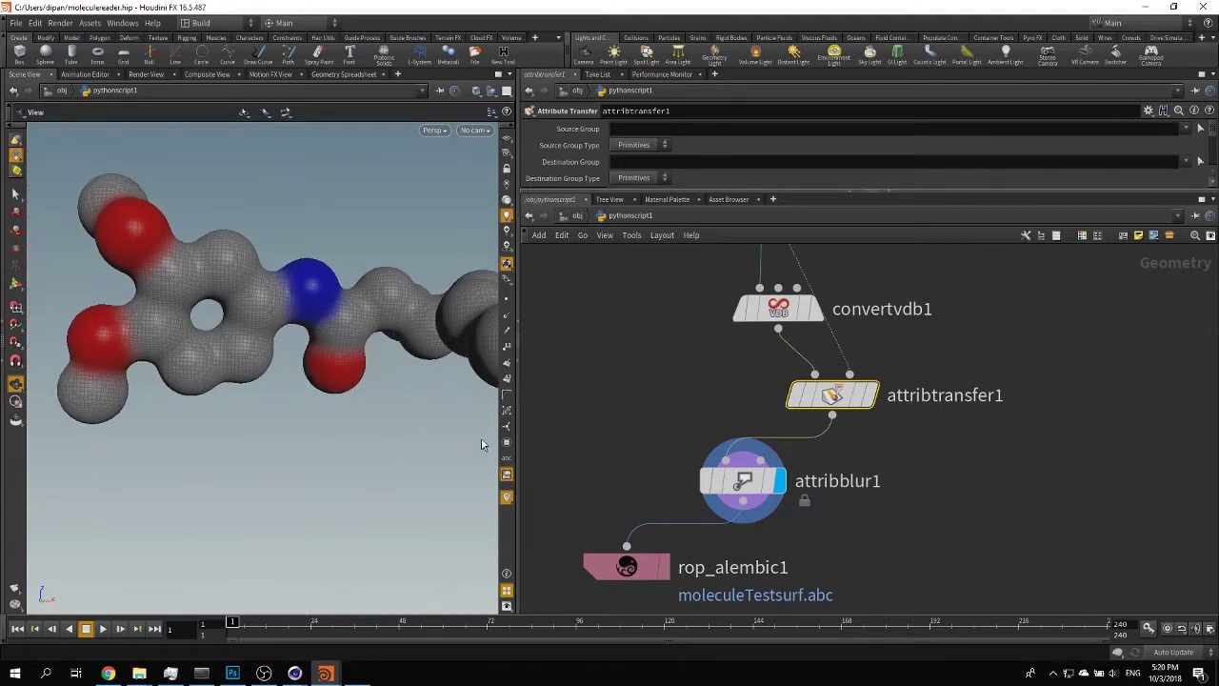
drag(321, 379, 346, 267)
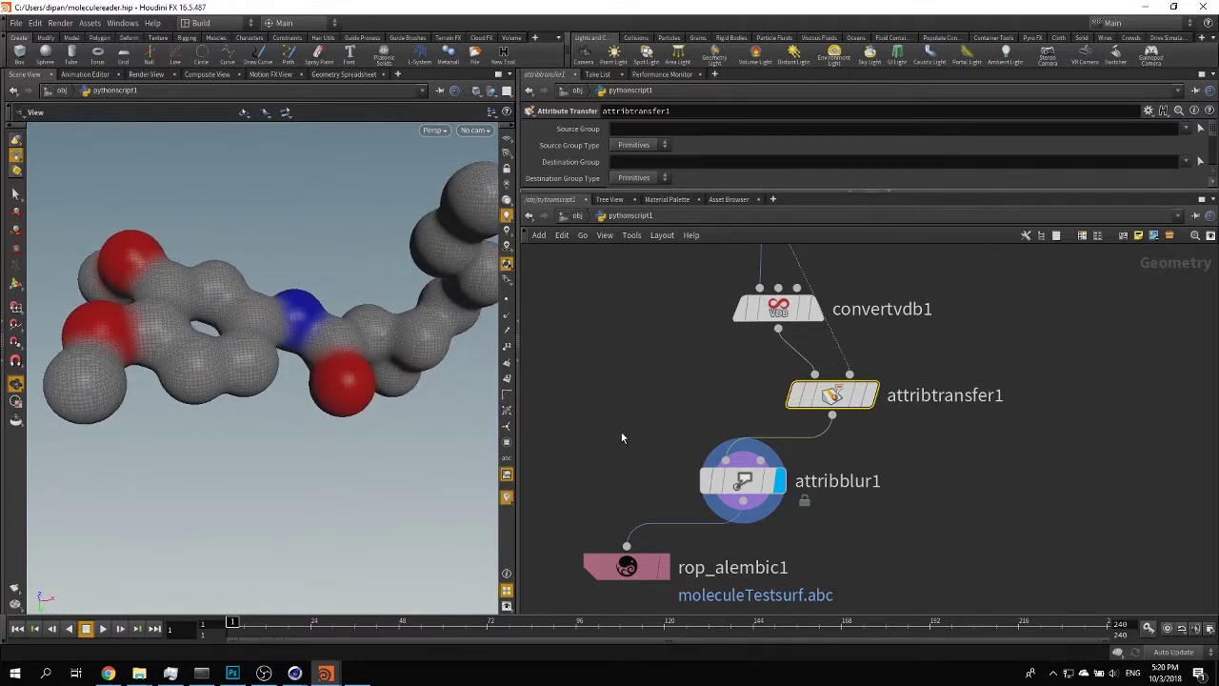
Switch to Cinema 4D and create a new empty project for the rendering part.
click(294, 672)
click(205, 623)
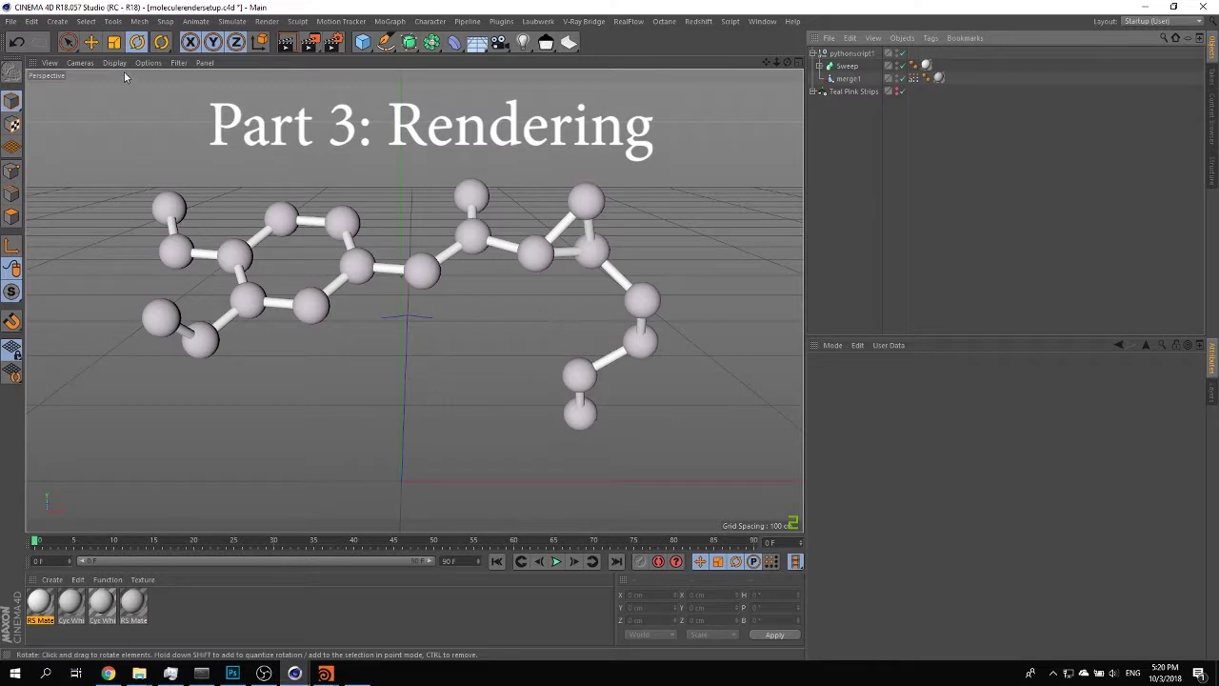
click(10, 21)
click(19, 33)
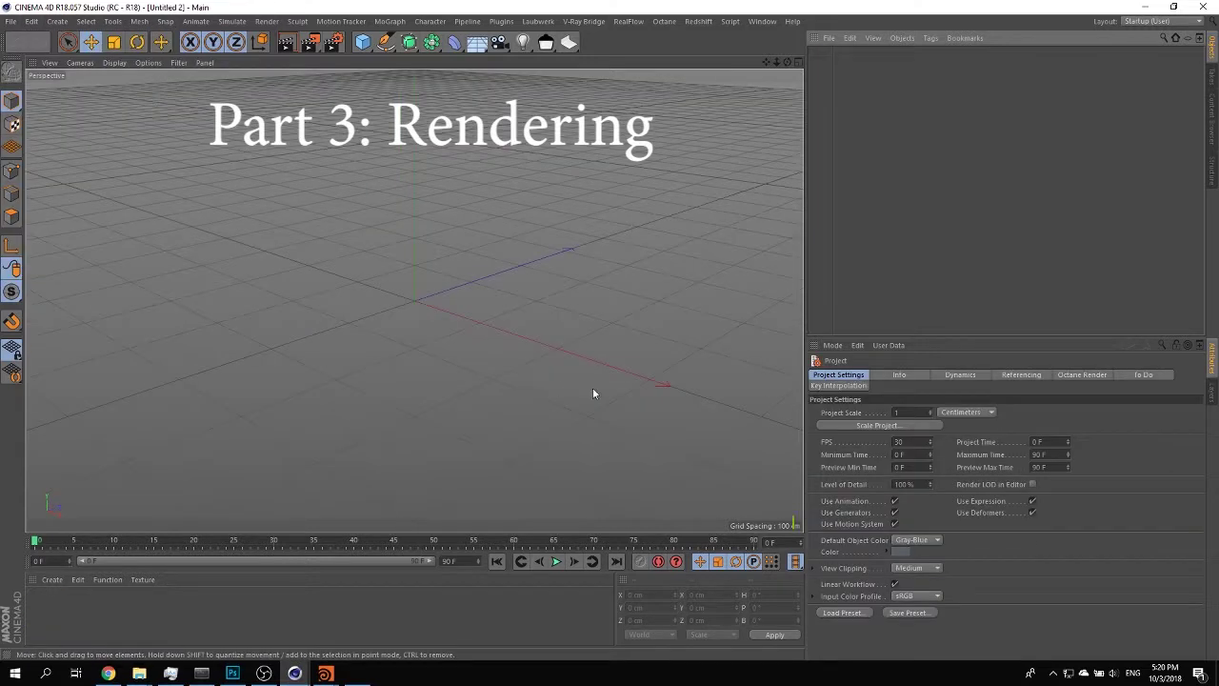
Merge moleculeTest.abc from the Desktop into the project with the default Alembic import settings.
click(827, 38)
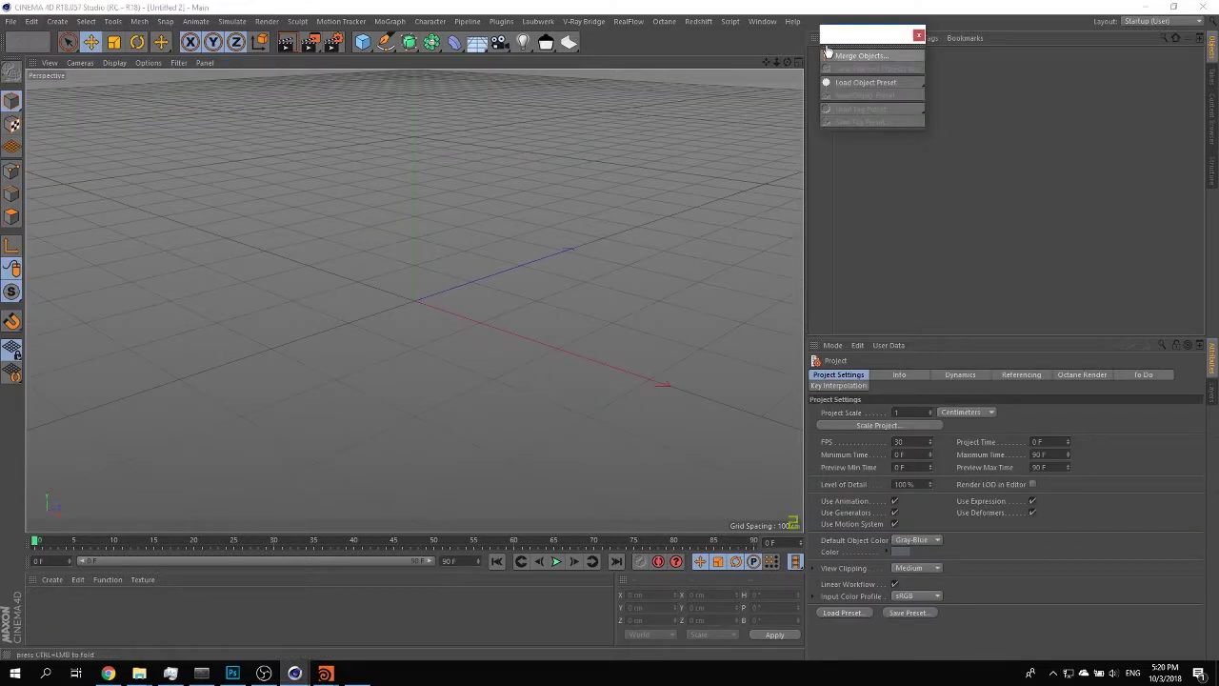
click(826, 39)
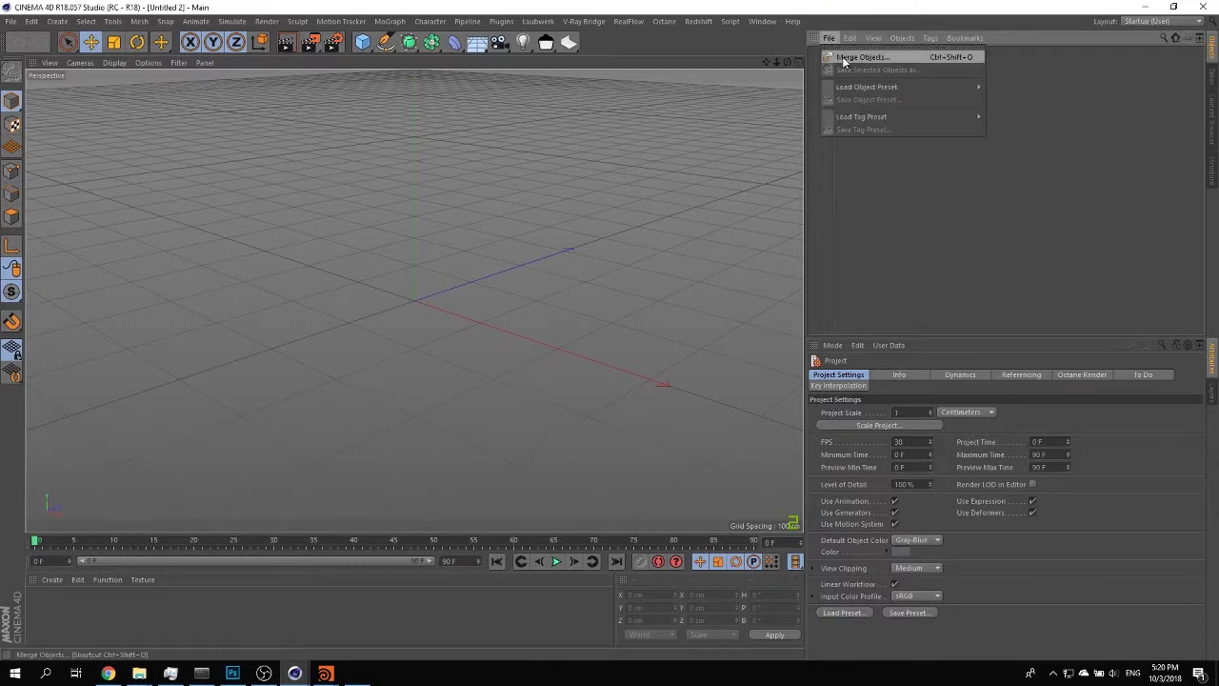
click(860, 55)
scroll(433, 214, down, 5)
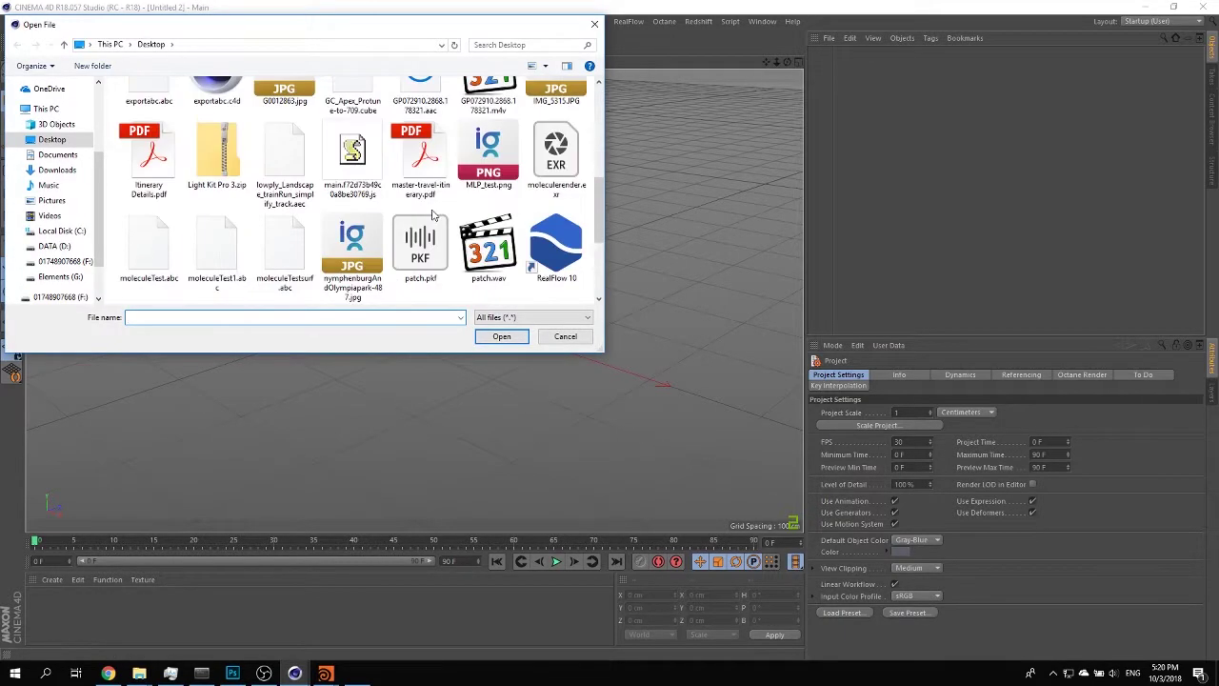
scroll(434, 215, down, 2)
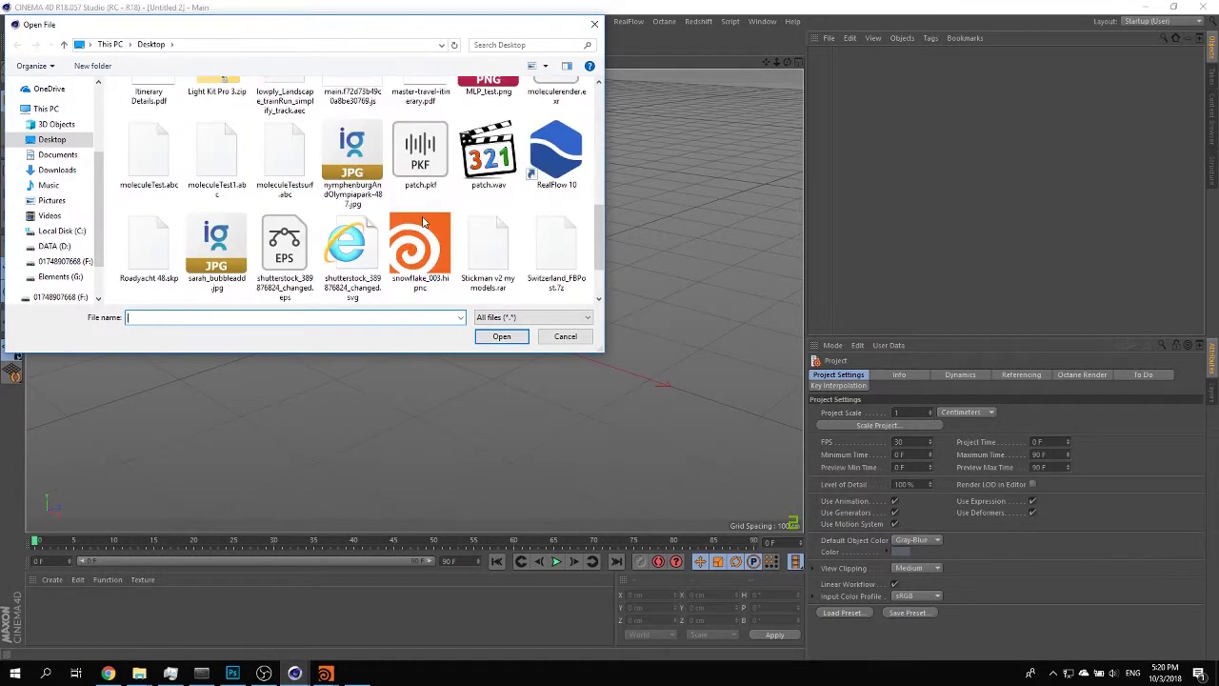
click(157, 154)
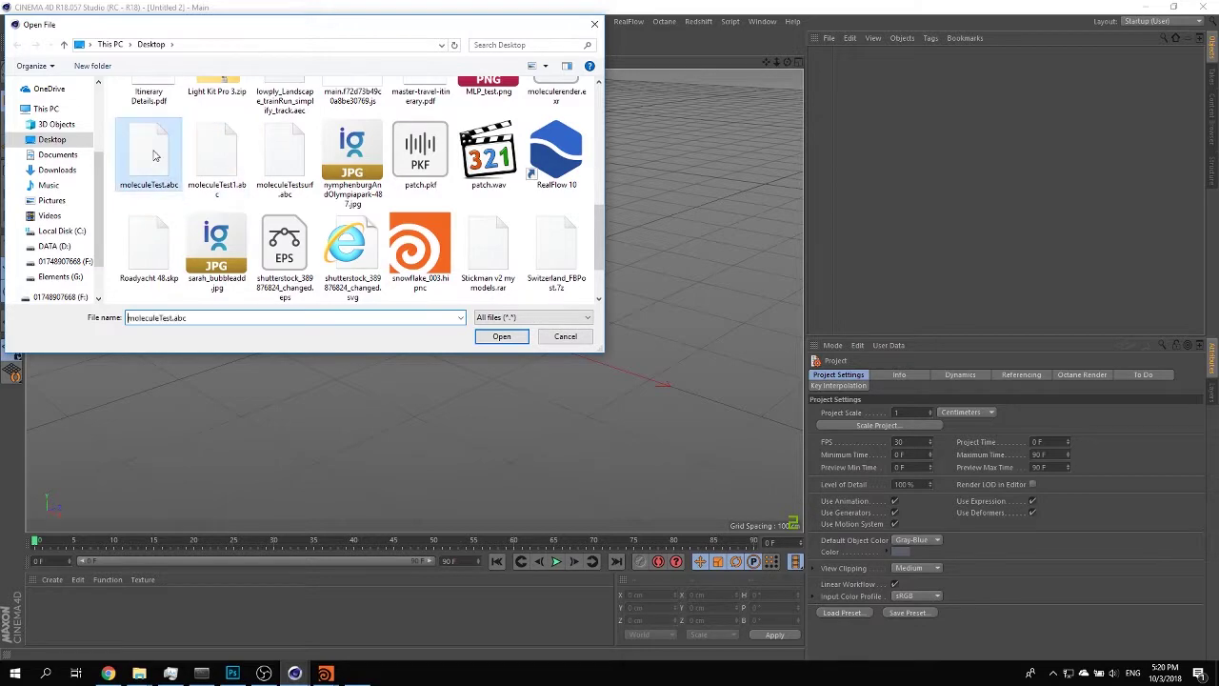
click(502, 338)
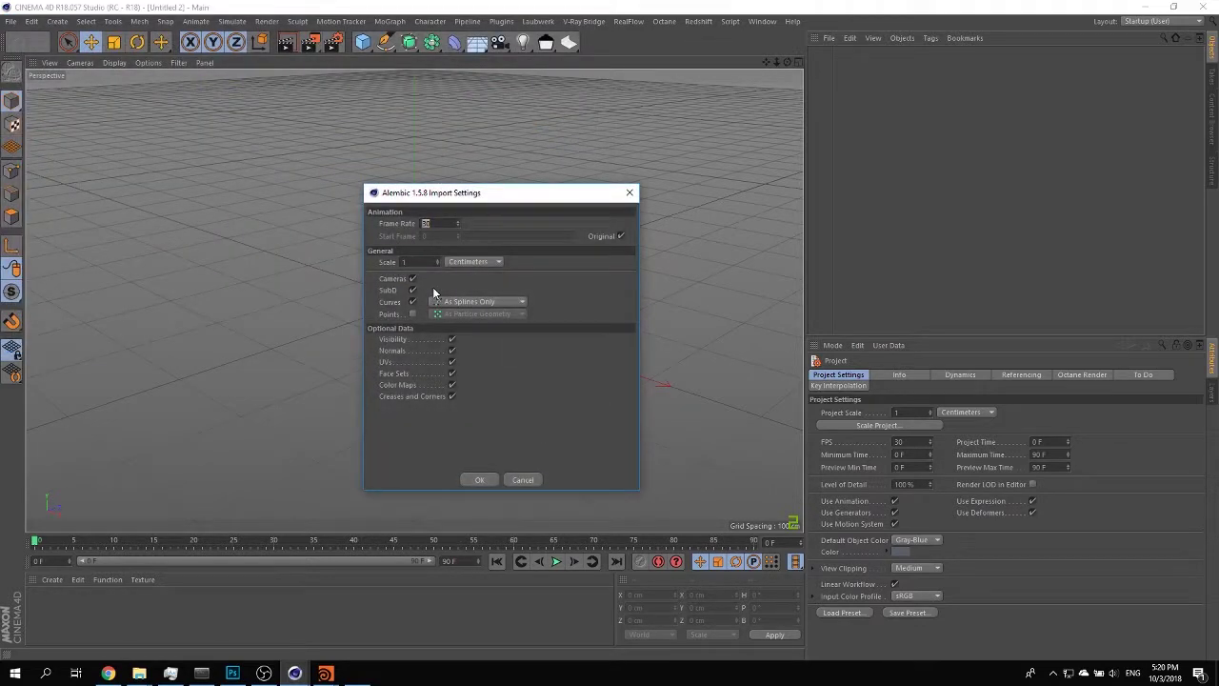
click(481, 480)
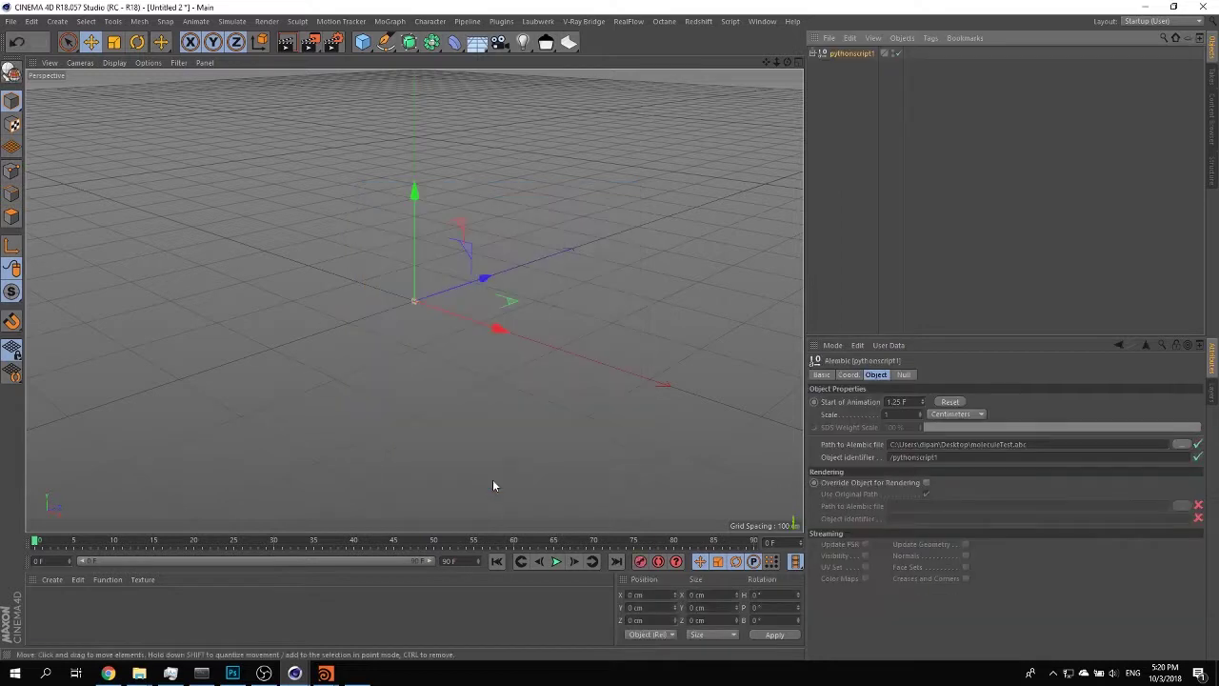
Set the scale of the imported pythonscript1 object to 10 on X, Y and Z and expand its hierarchy.
click(848, 375)
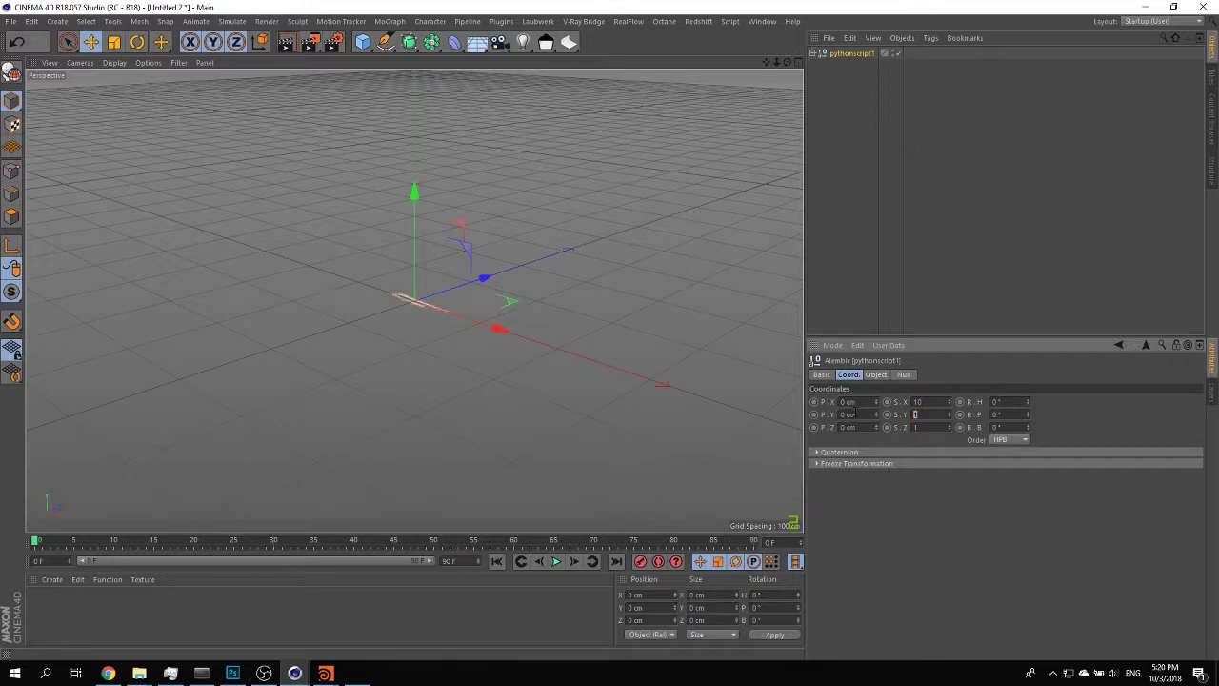
text(10)
key(Tab)
text(10)
key(Tab)
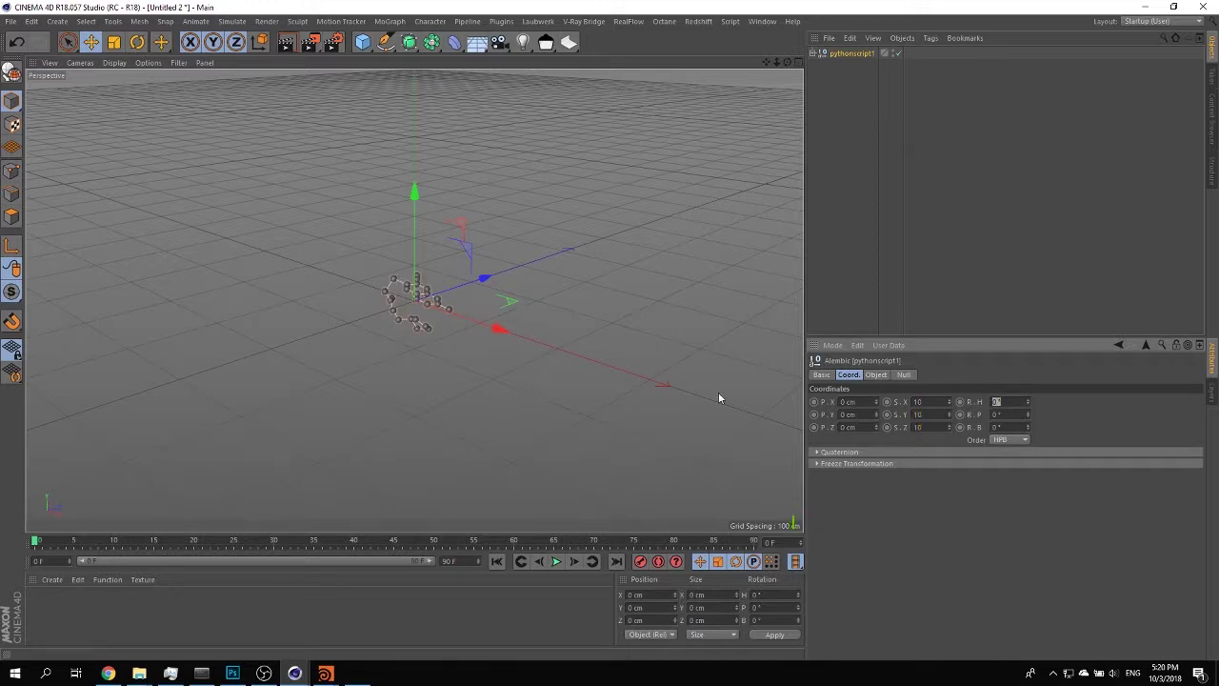
alt+drag(498, 329, 419, 328)
scroll(411, 303, up, 3)
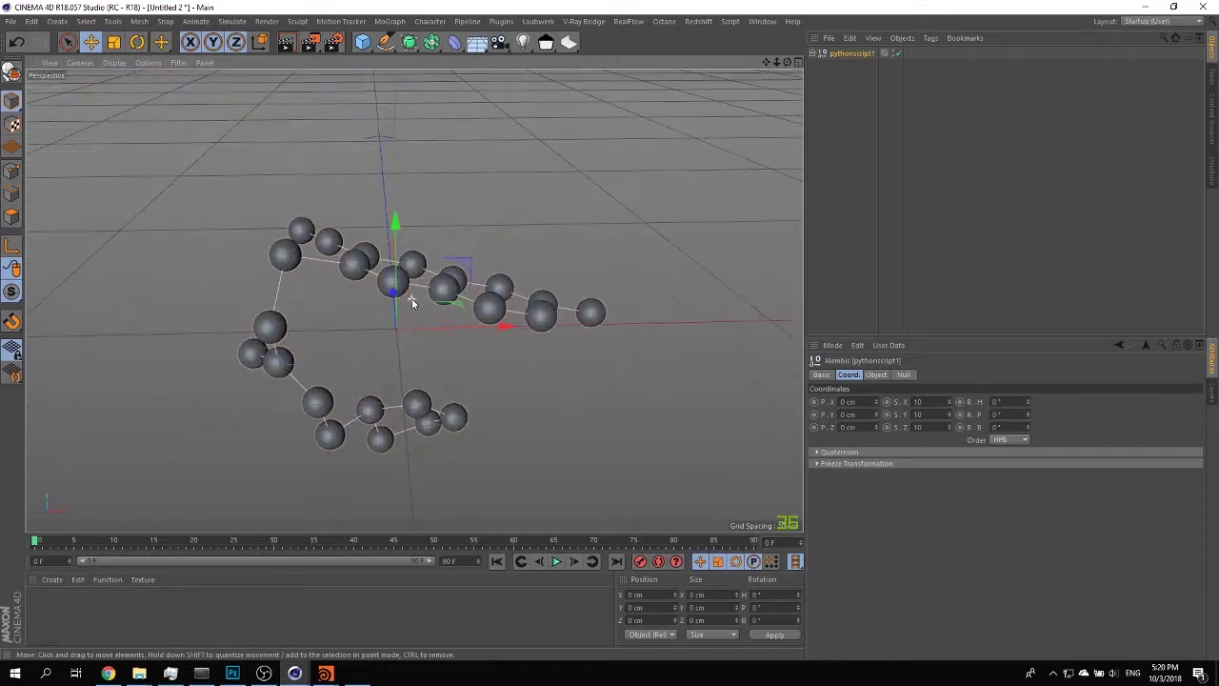
click(816, 53)
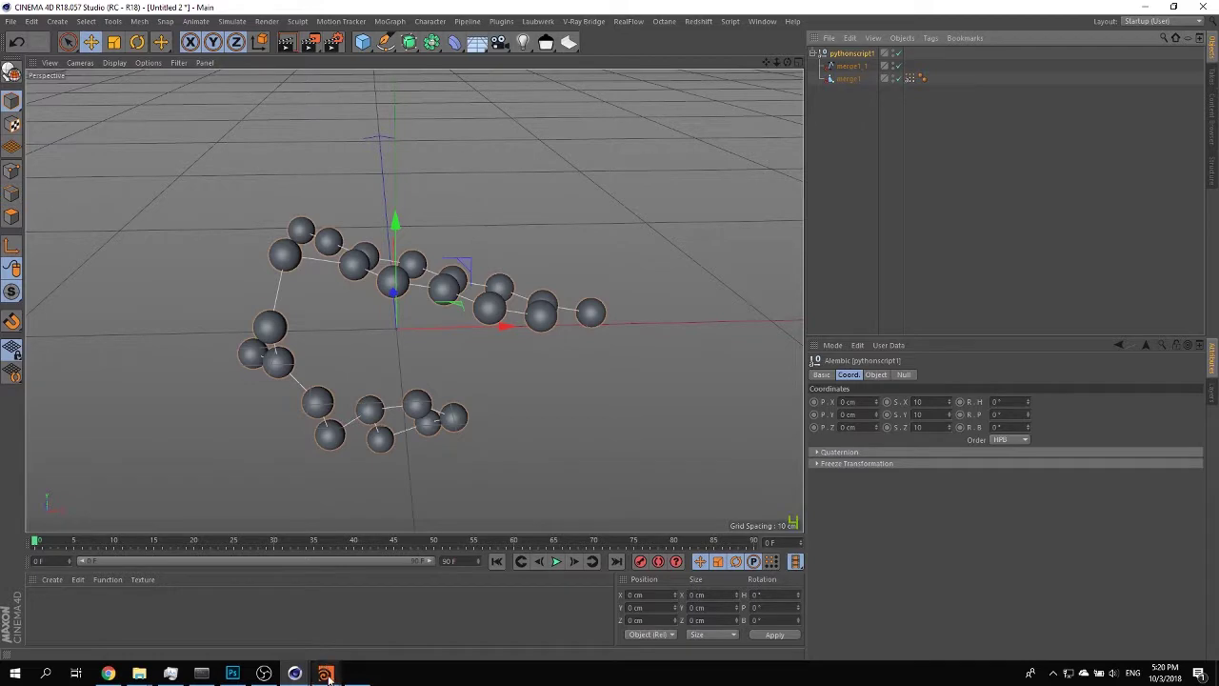
Switch to Houdini, display the merge1 result and bypass the polywire1 node so the bonds are plain lines.
mouse_move(328, 674)
click(257, 619)
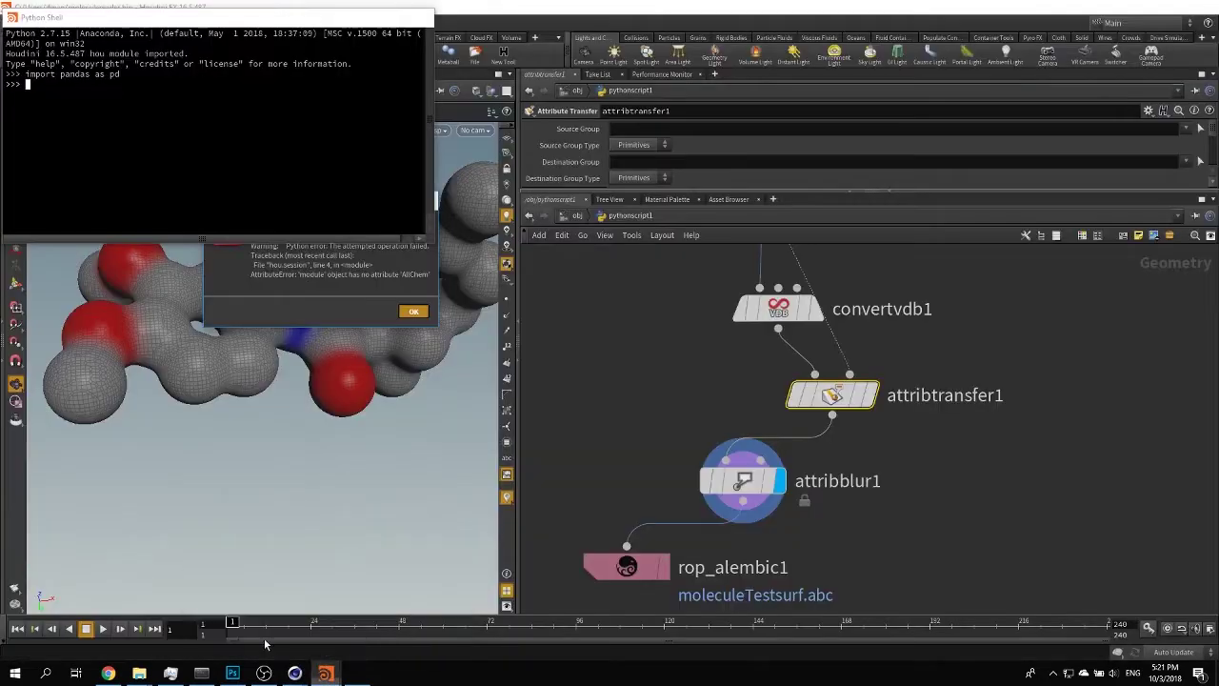
scroll(668, 388, down, 3)
scroll(701, 373, up, 8)
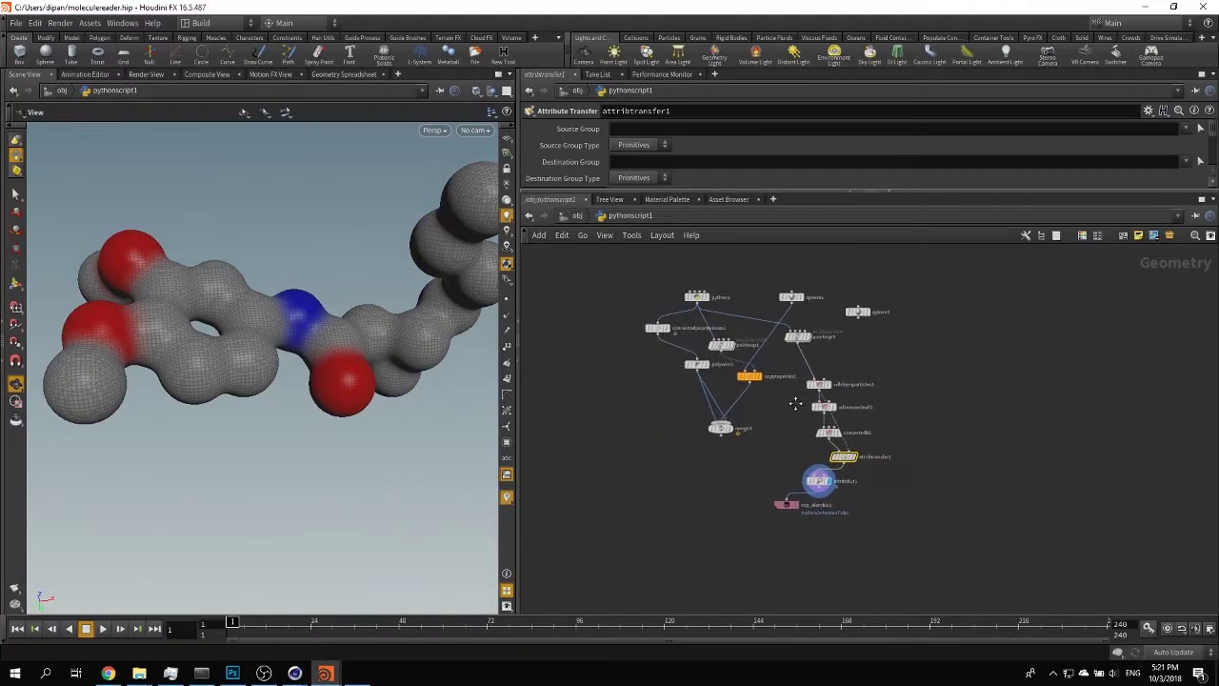
click(808, 538)
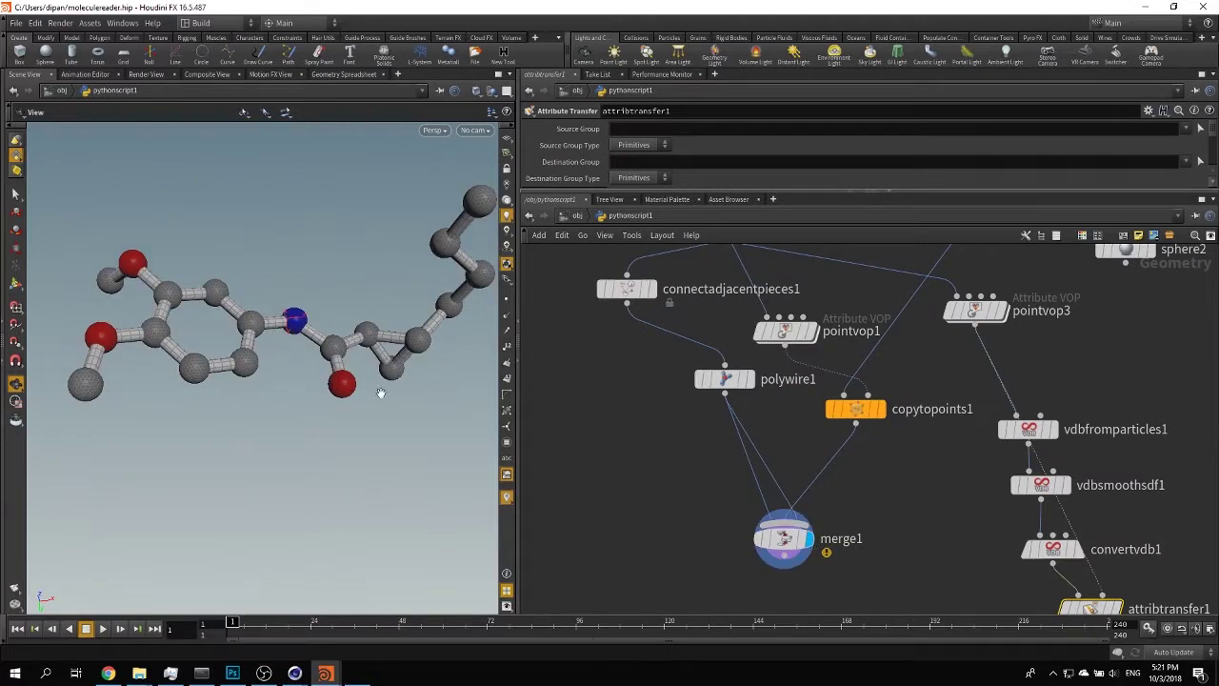
click(698, 380)
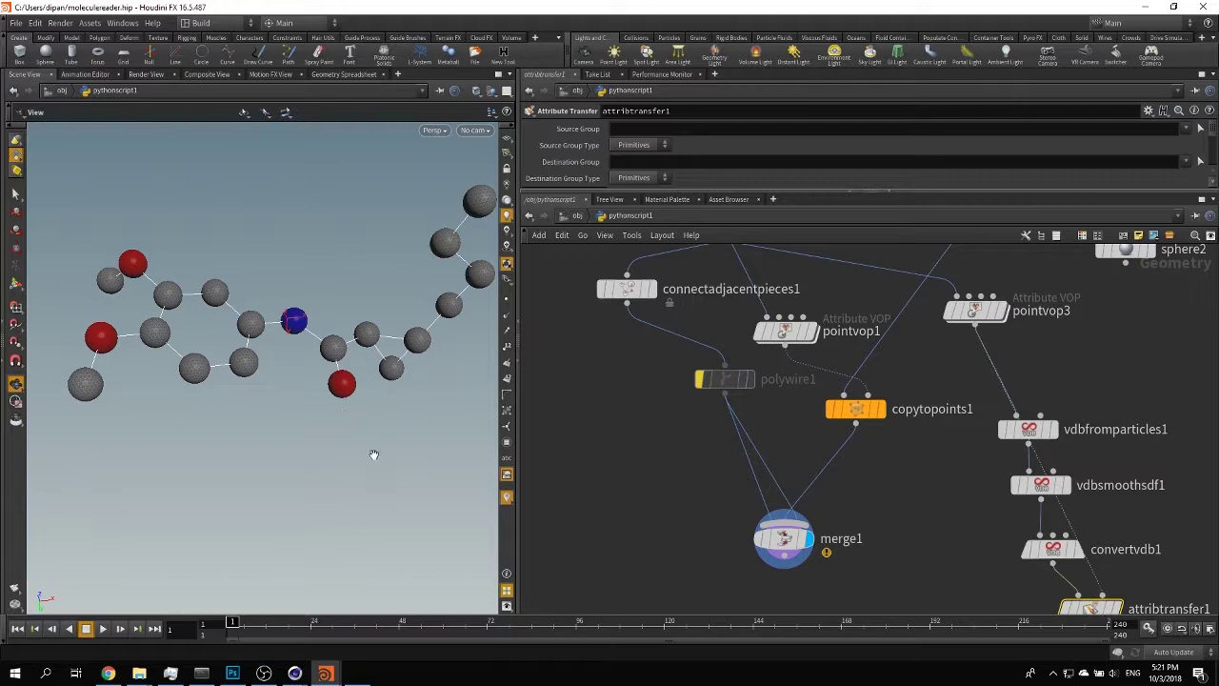
Return to Cinema 4D and inspect the atom colours stored in merge1's vertex color tag.
mouse_move(295, 674)
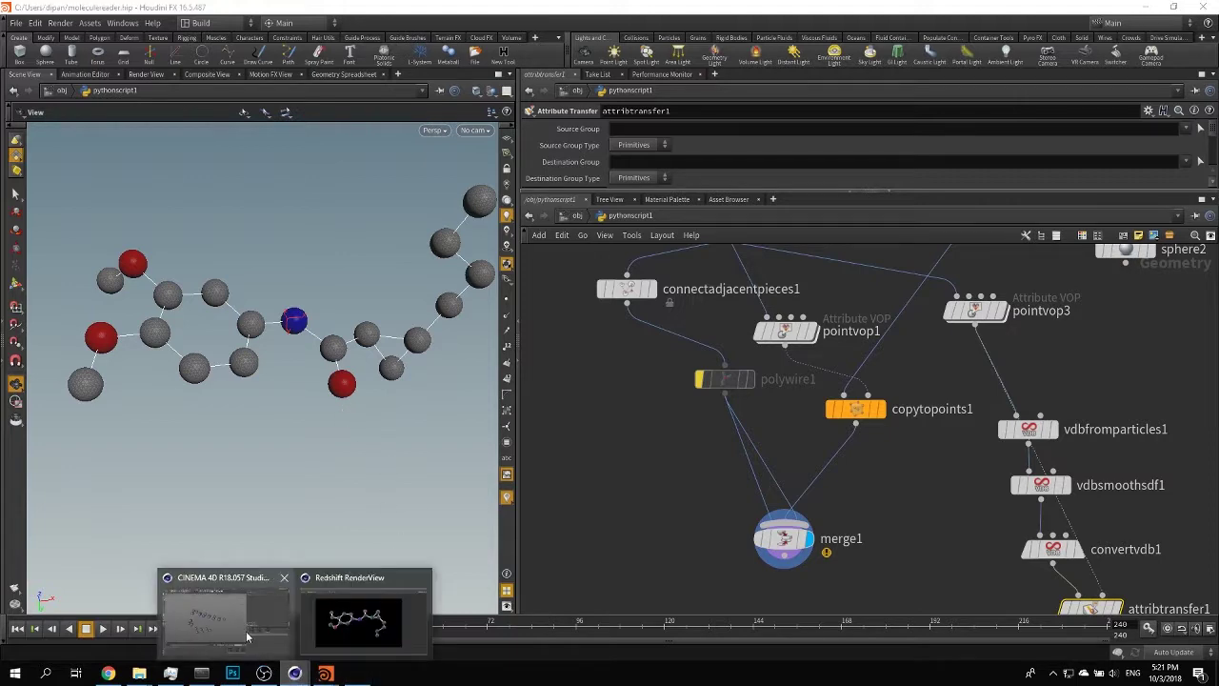
click(239, 619)
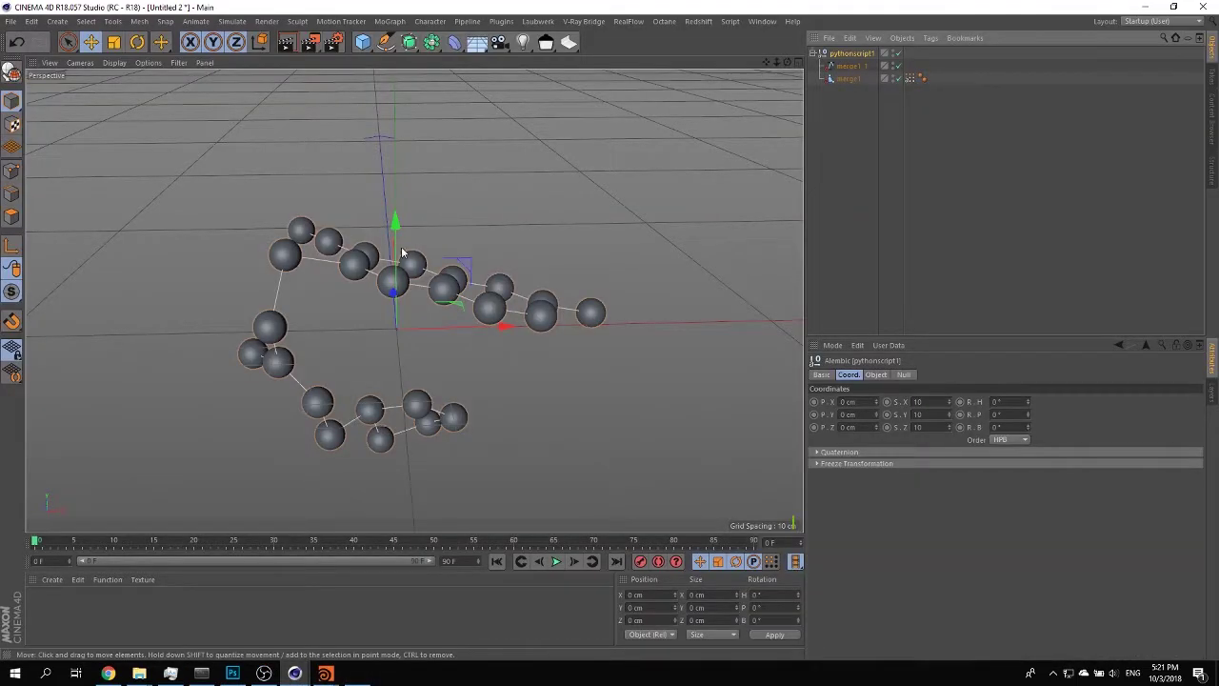
alt+drag(402, 253, 362, 226)
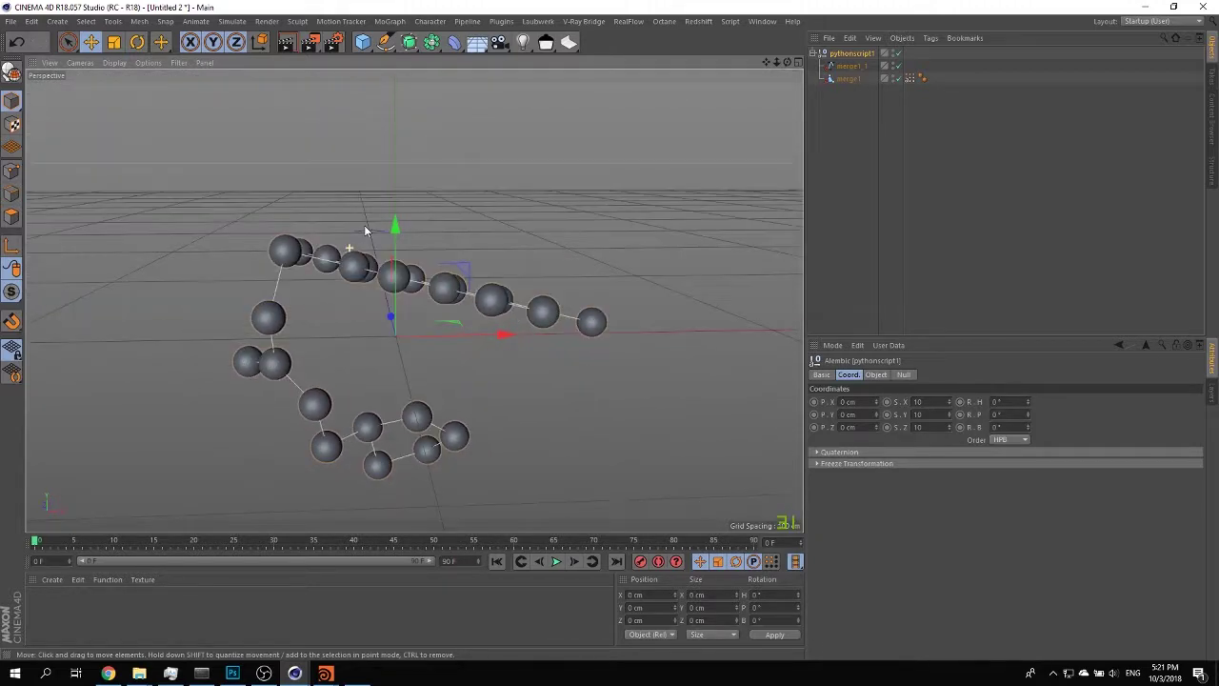
click(874, 79)
click(910, 80)
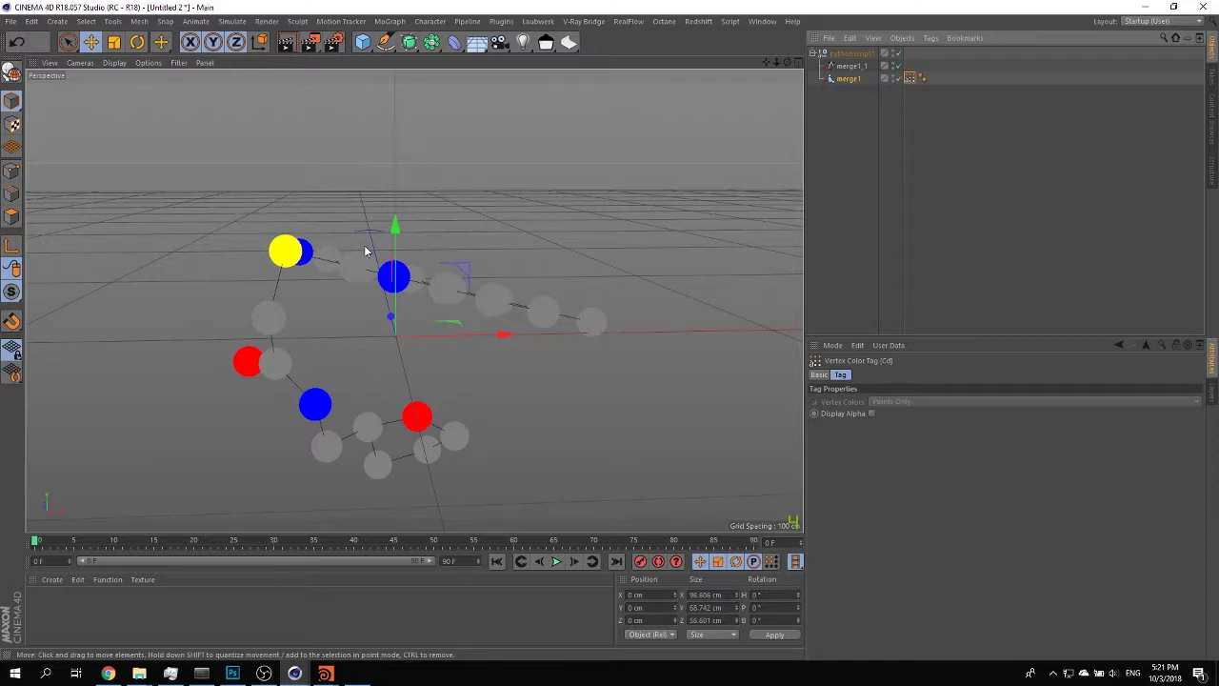
click(888, 110)
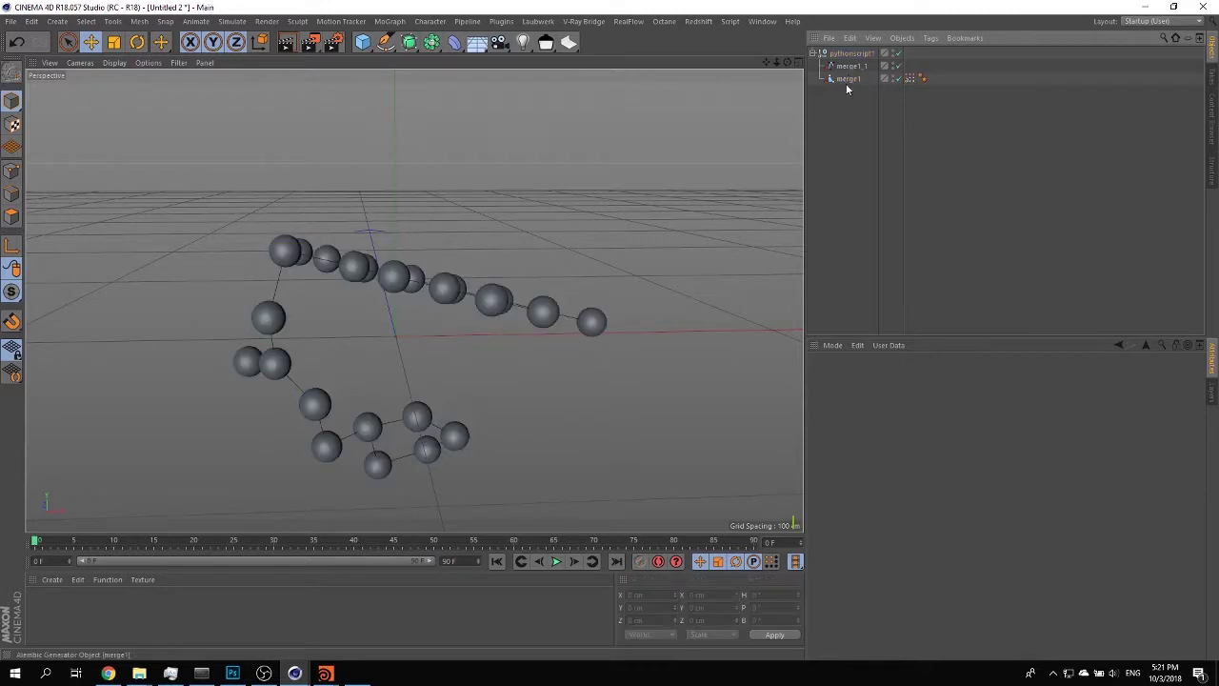
Add a Sweep object under pythonscript1 and make the merge1_1 spline its child.
click(428, 44)
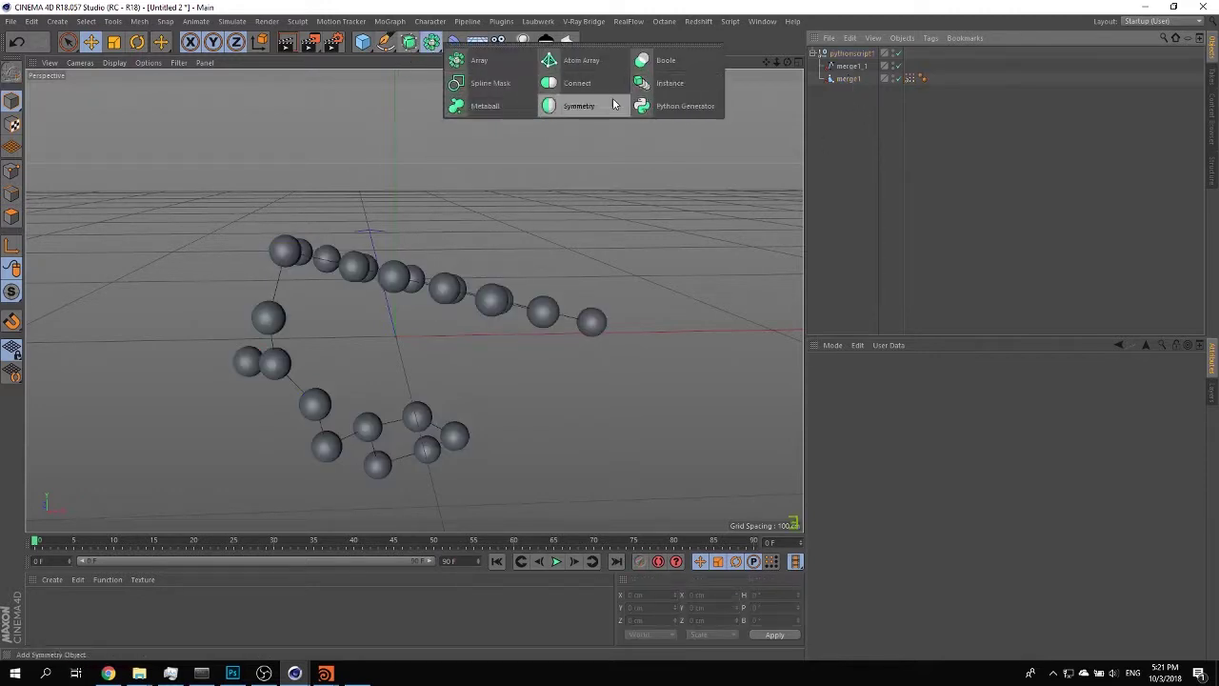
click(408, 42)
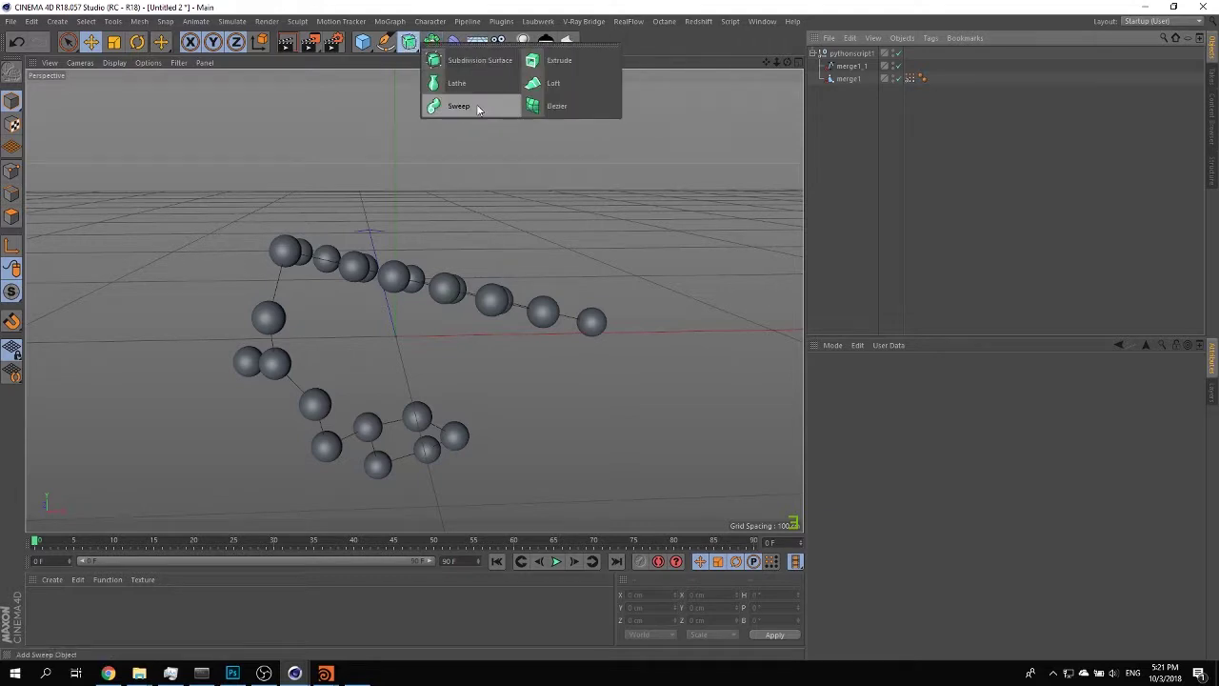
click(459, 106)
drag(840, 56, 848, 71)
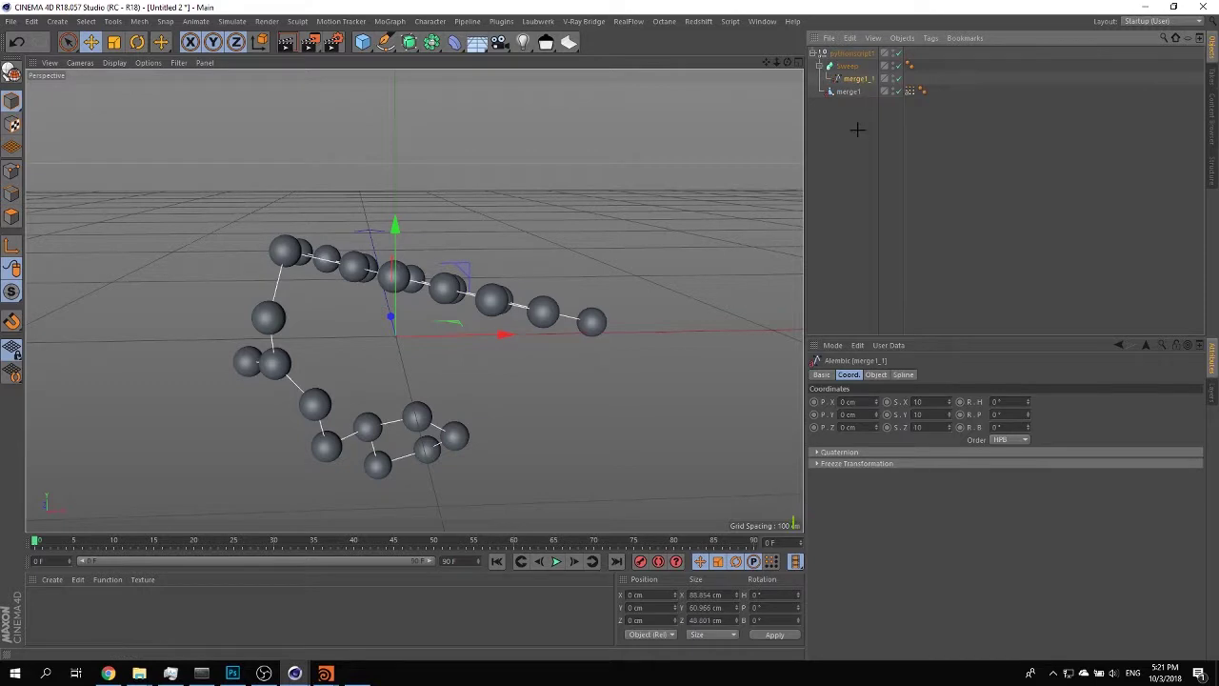
click(857, 124)
Create a circle spline and set its radius to 0.1 cm.
click(362, 42)
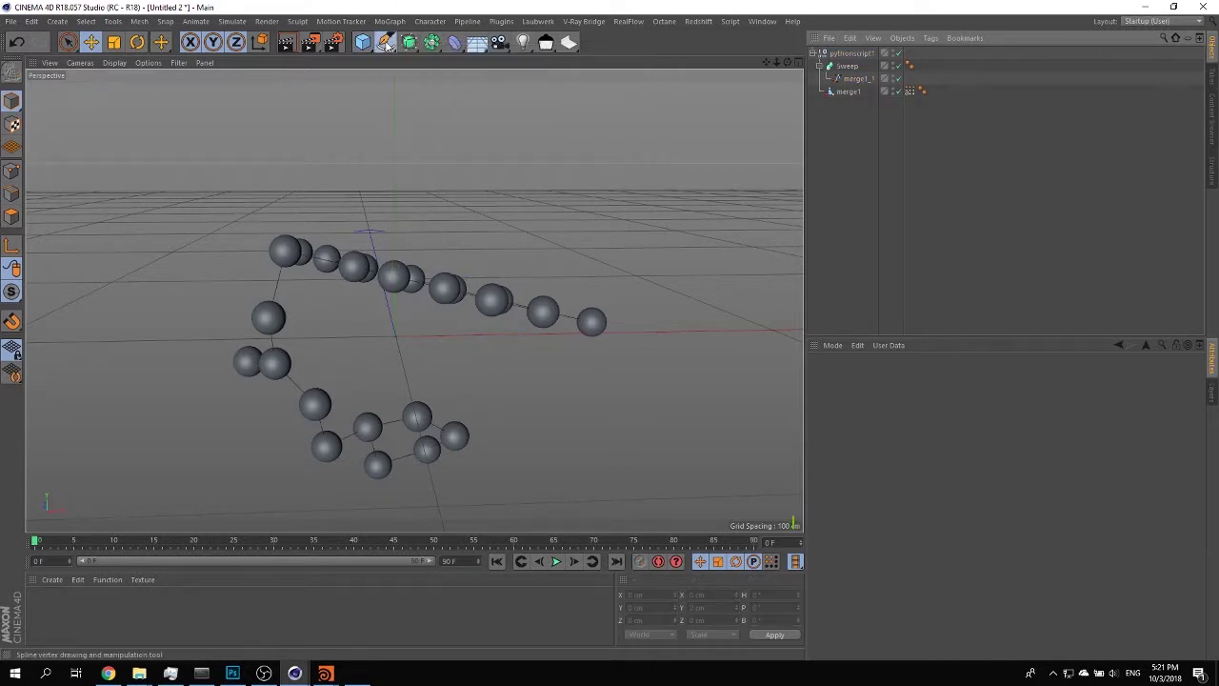
click(386, 42)
click(524, 83)
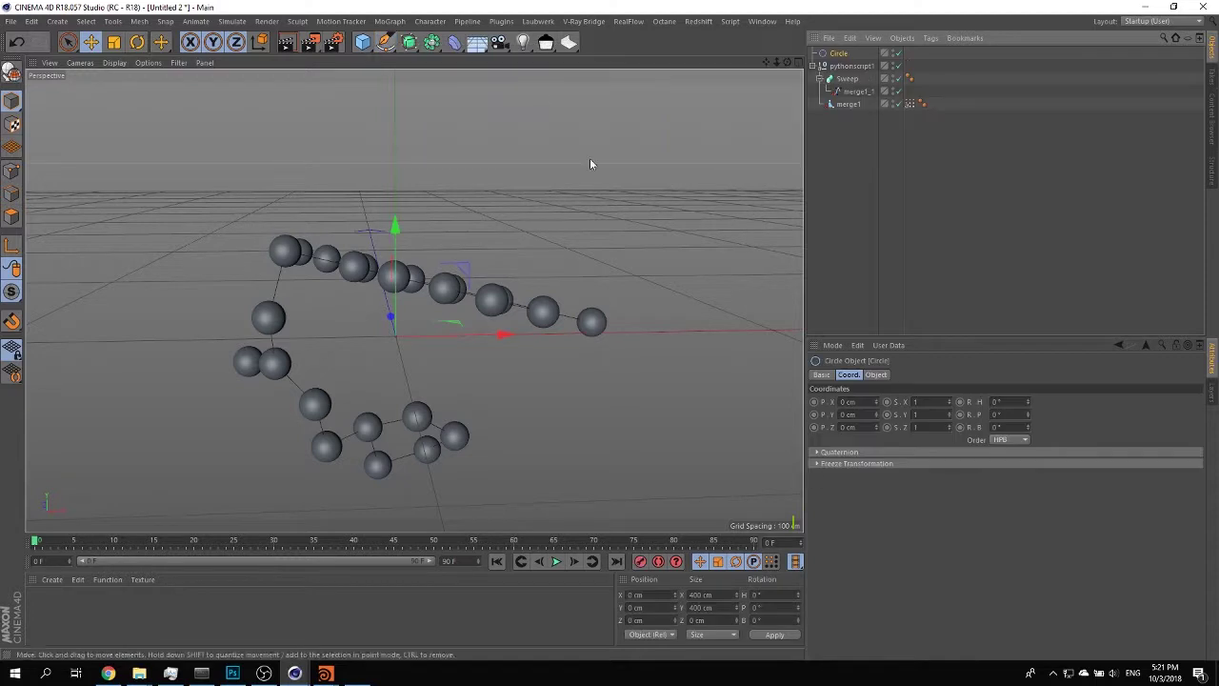
click(874, 375)
double_click(912, 423)
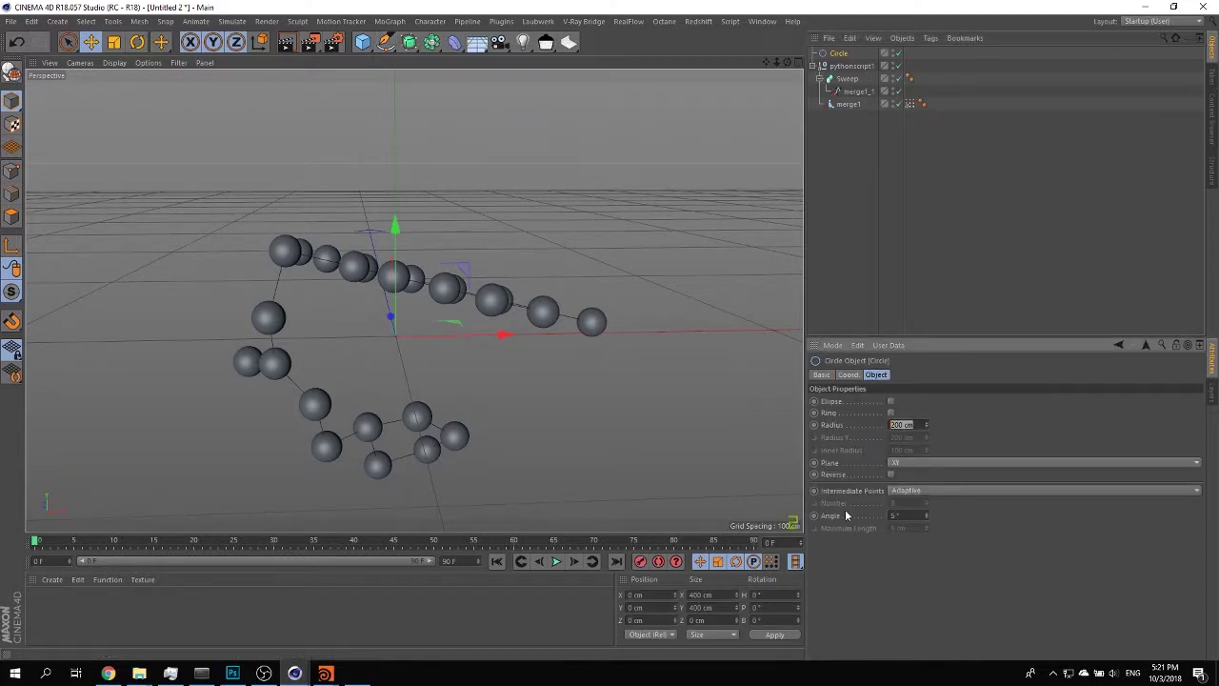
text(0.1)
key(Return)
Set the circle's radius to 1 cm and nest it in the Sweep above merge1_1 as the bond profile.
double_click(909, 424)
text(1)
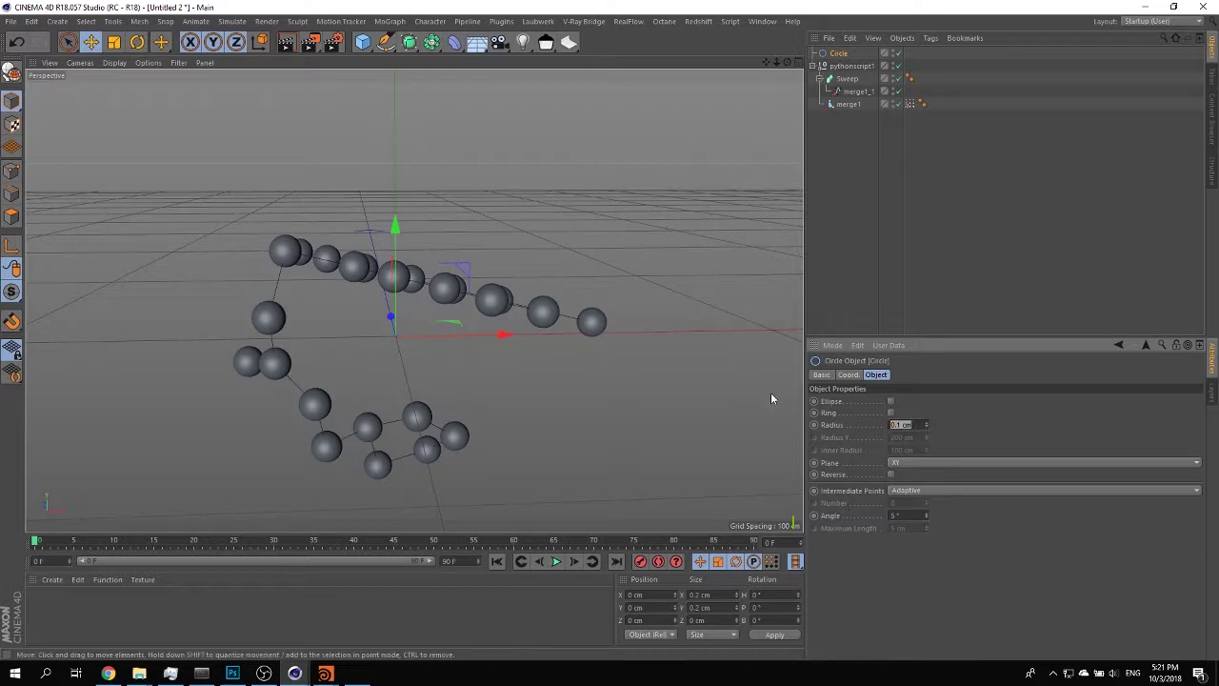
key(Return)
drag(843, 54, 844, 85)
alt+drag(645, 340, 403, 246)
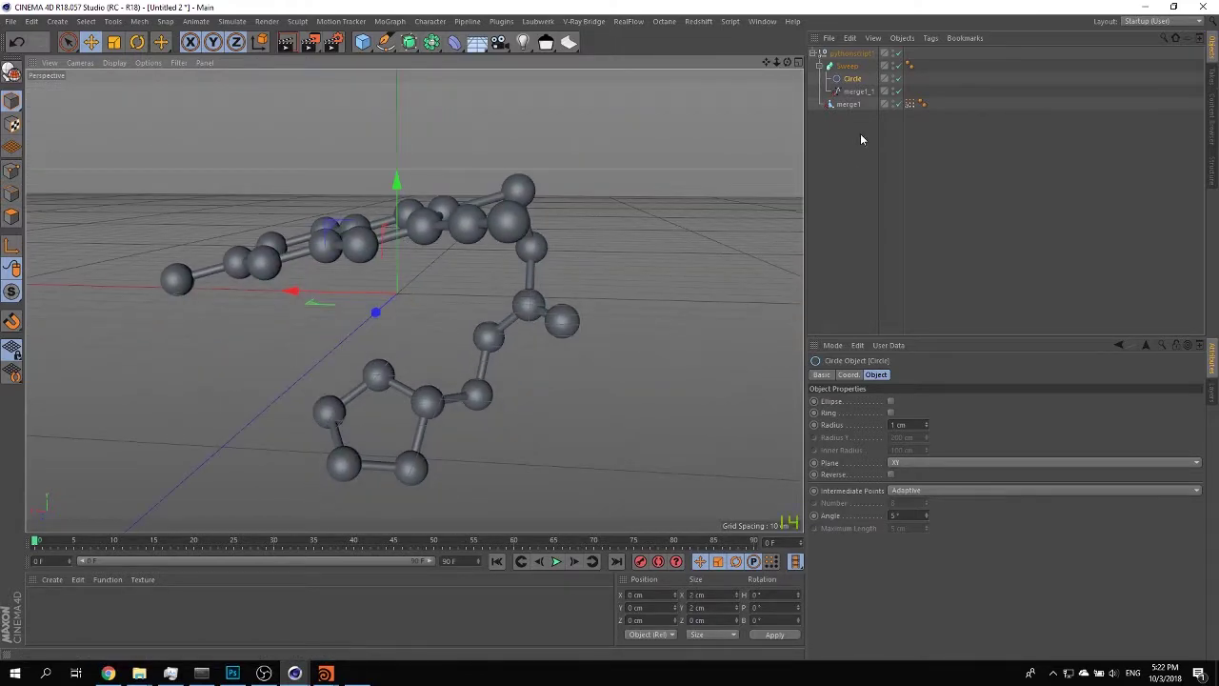
Check merge1's vertex color tag again with the swept bonds in place, then clear the selection.
click(847, 104)
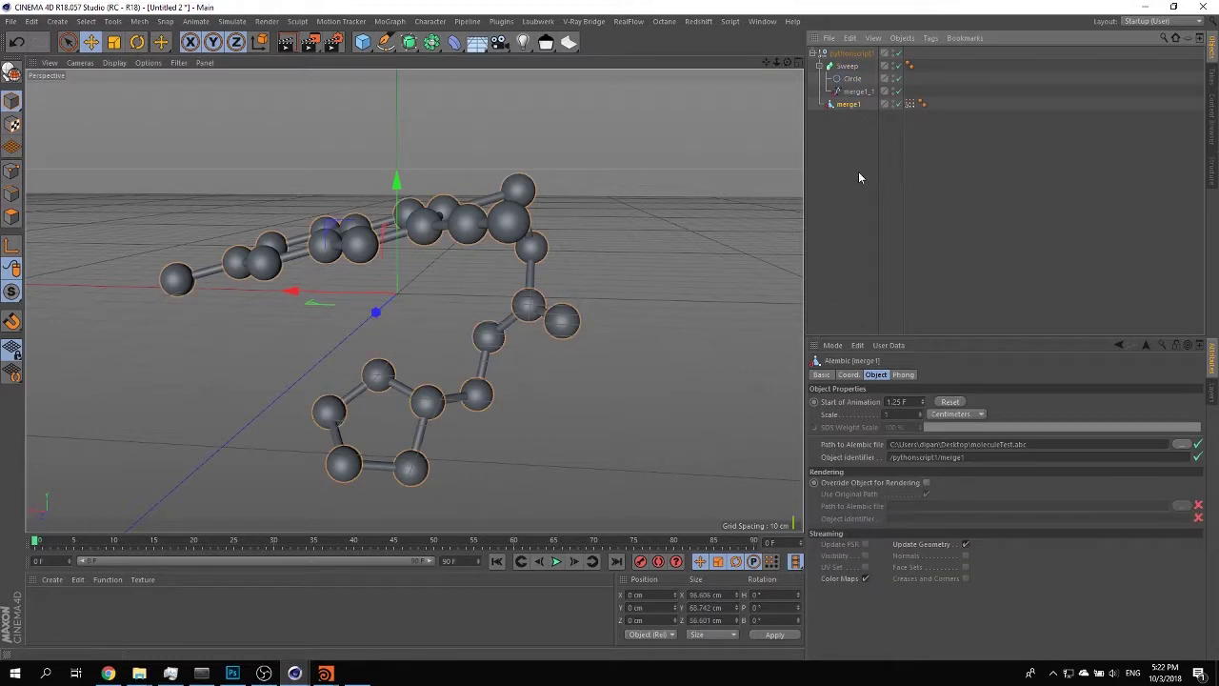
click(909, 103)
click(849, 105)
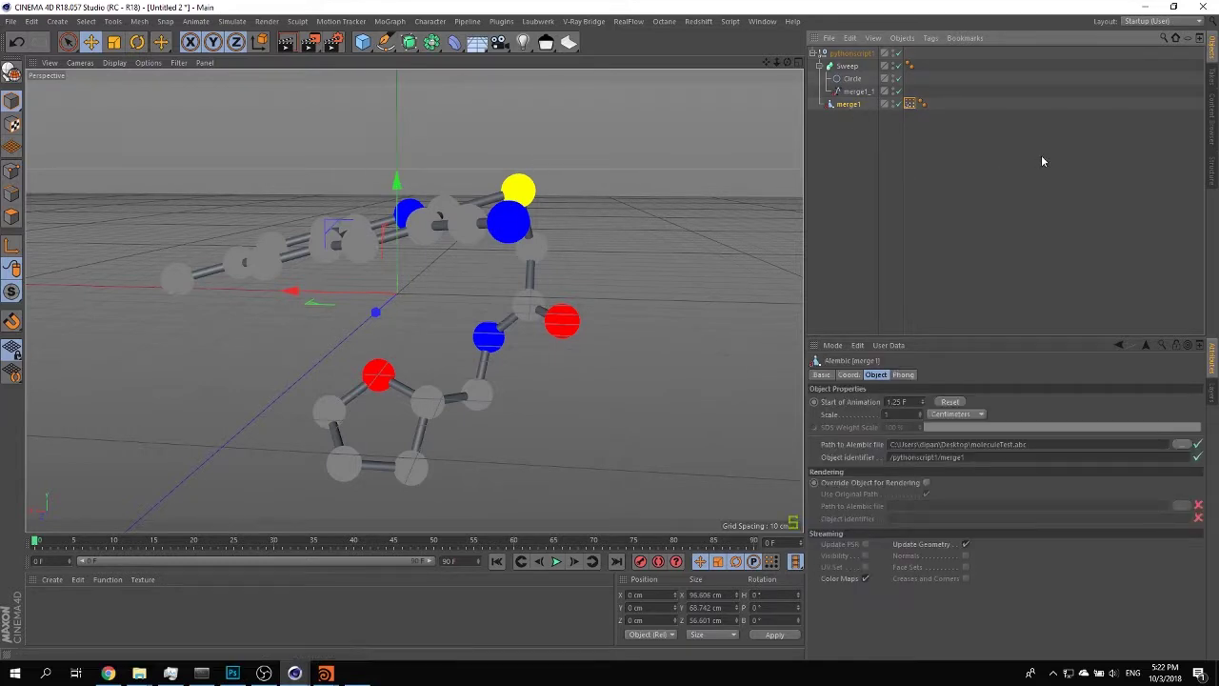
click(824, 136)
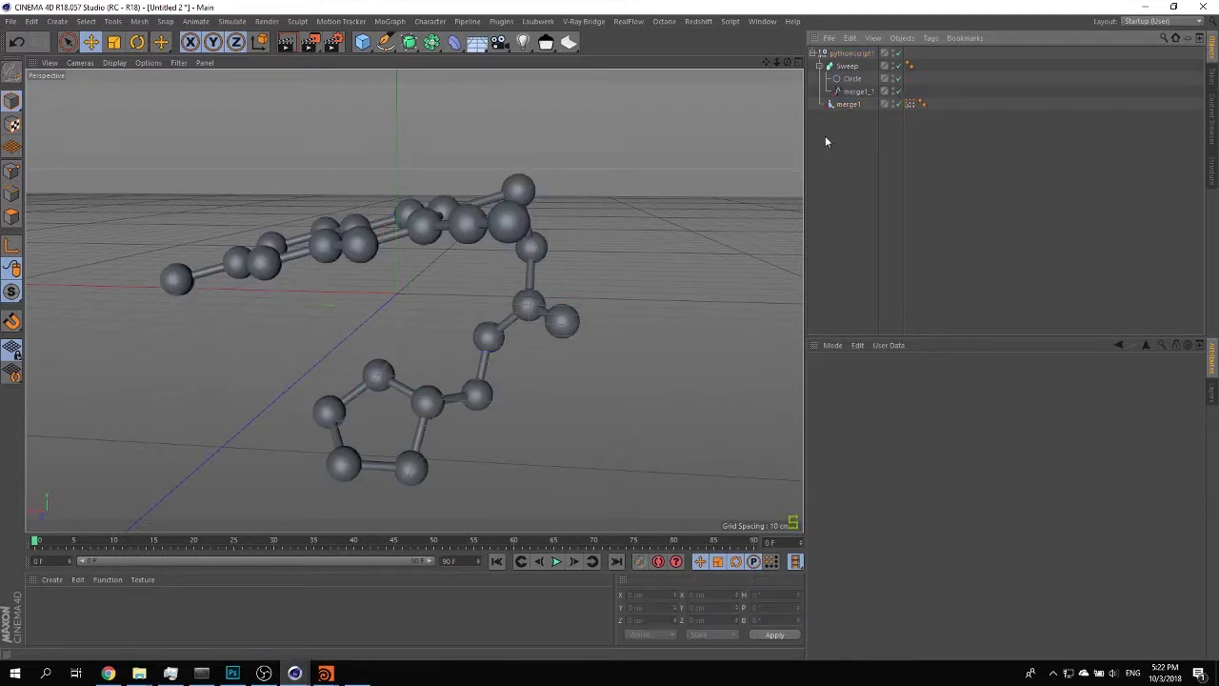
Create a Redshift Material, open its shader graph in a maximized window and reposition the RS Material node.
click(61, 578)
mouse_move(85, 487)
mouse_move(208, 489)
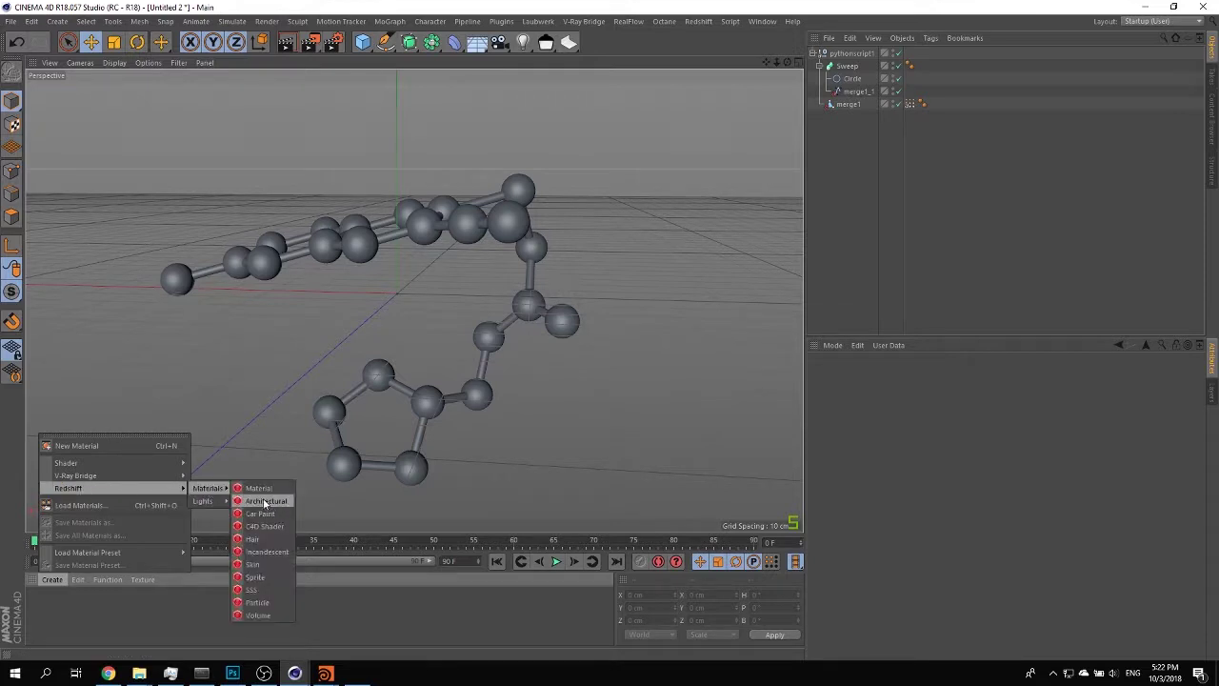
click(266, 490)
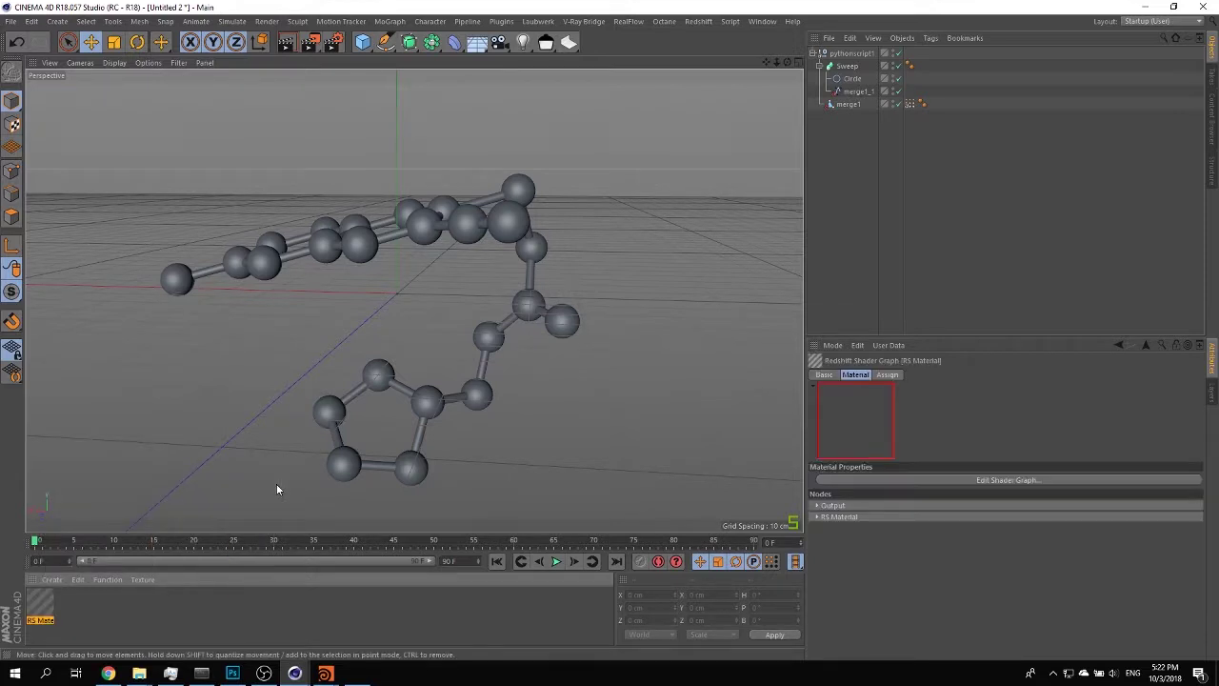
click(1019, 481)
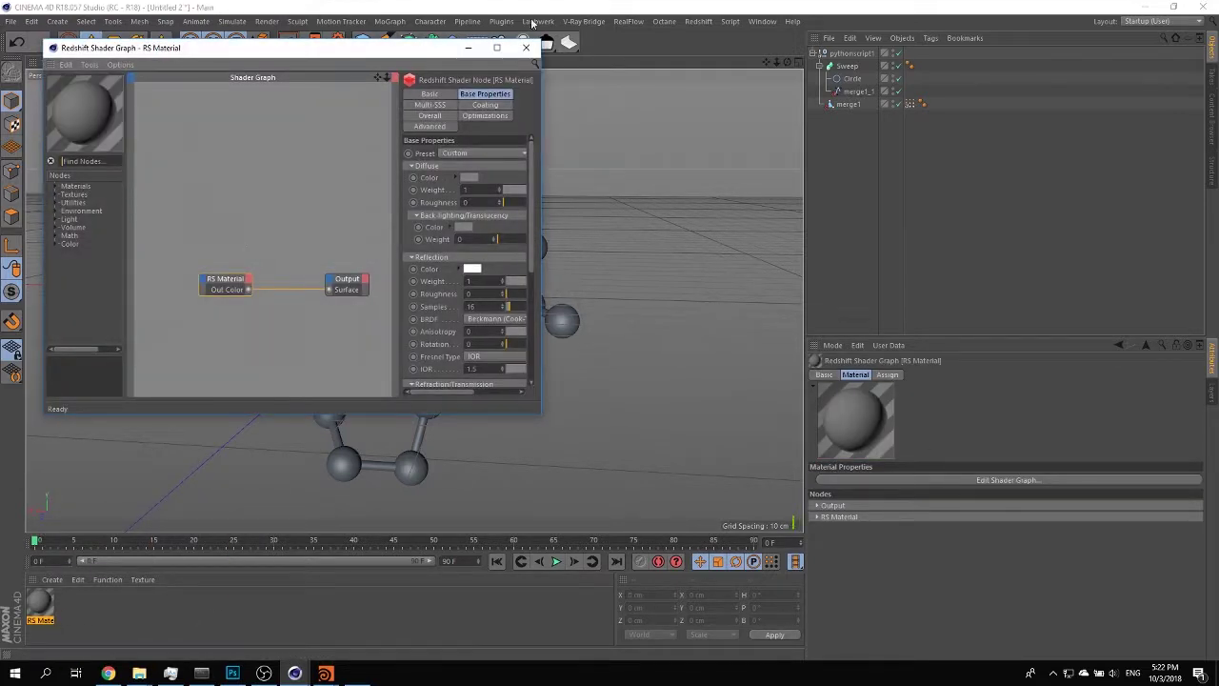
click(496, 48)
drag(486, 377, 515, 334)
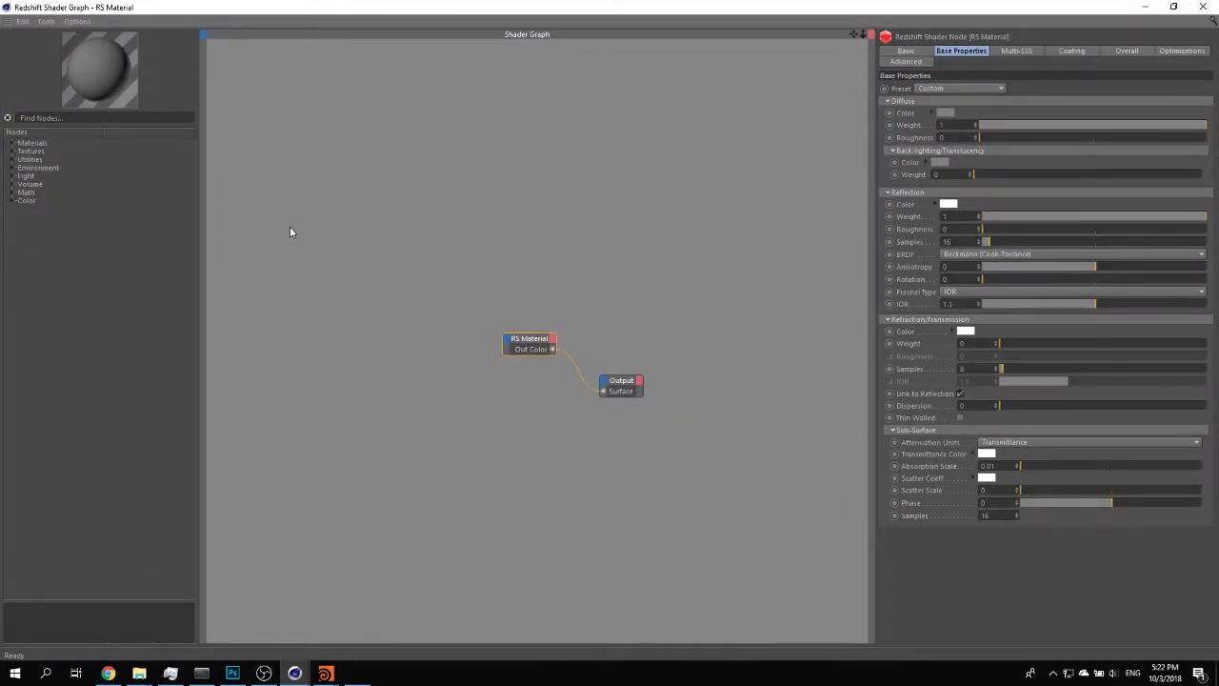
Find the Vertex Attribute utility node and add it to the shader graph beside RS Material.
click(66, 118)
text(ver)
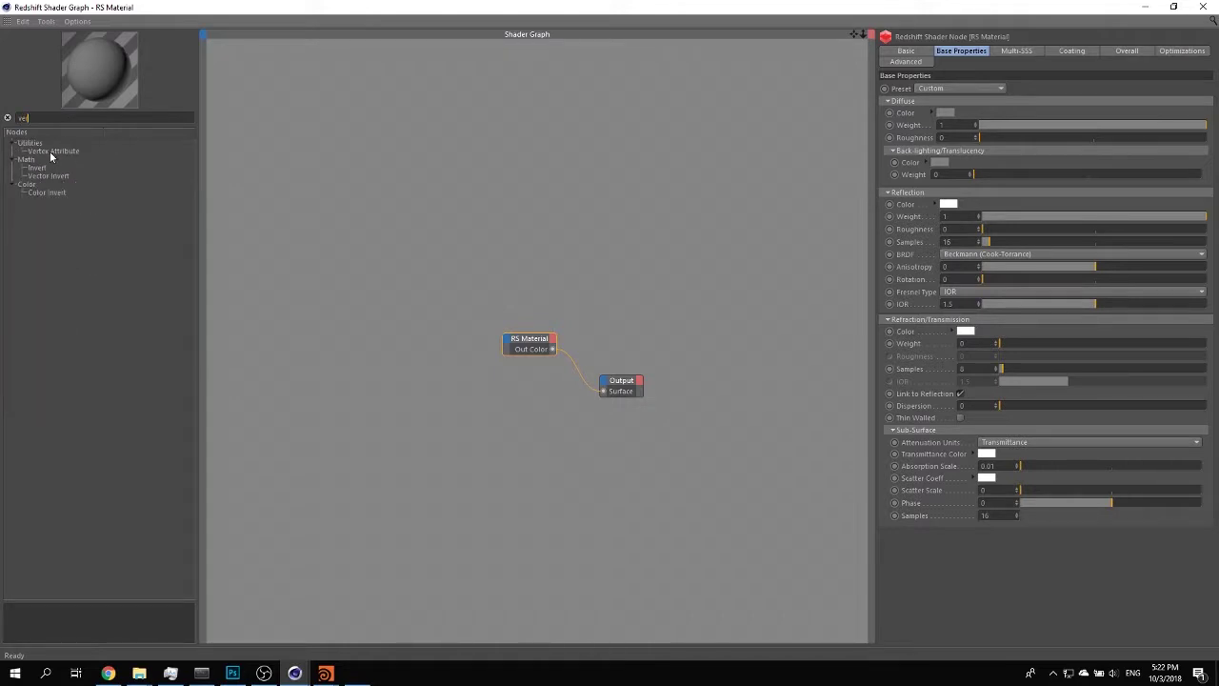
drag(50, 152, 299, 272)
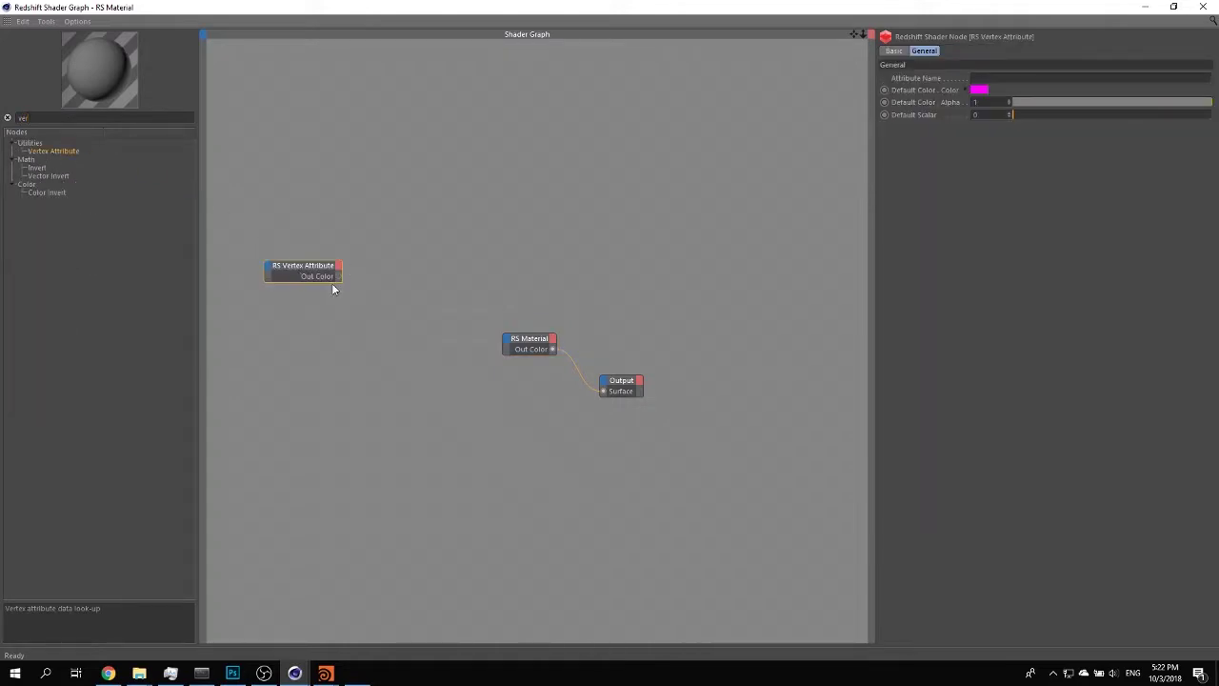
Expose the Opacity Color and Overall Color inputs on the RS Material node and widen the node.
click(511, 339)
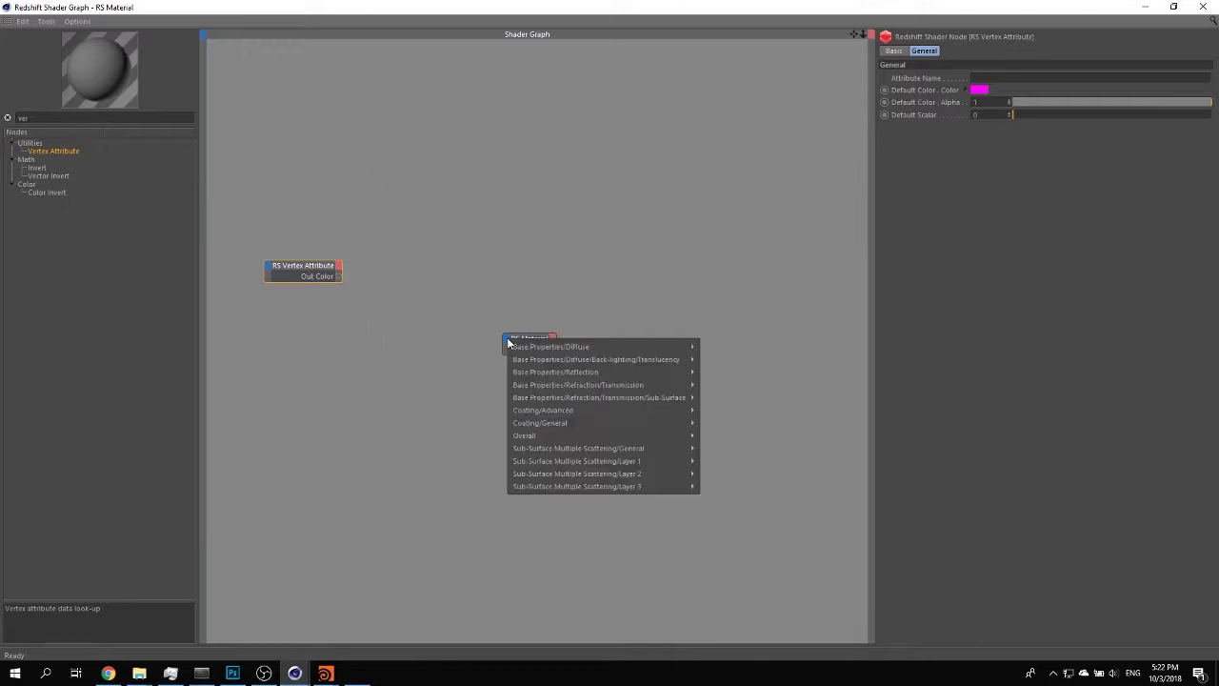
mouse_move(646, 443)
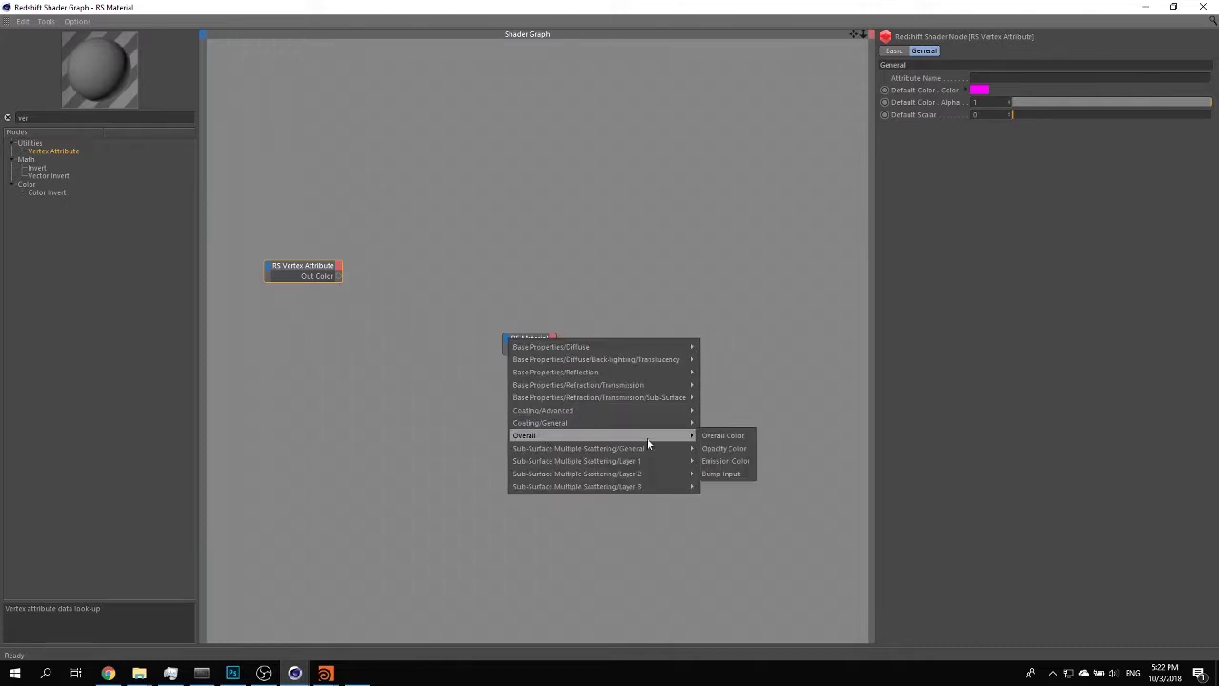
click(722, 448)
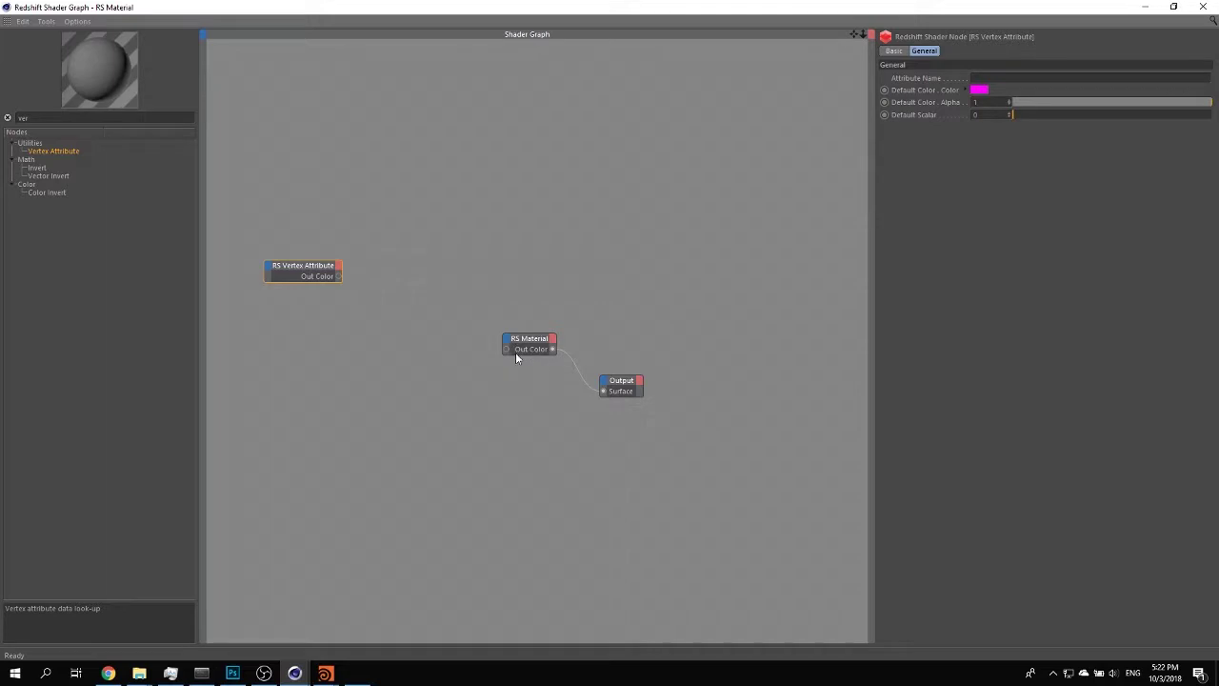
drag(515, 354, 419, 366)
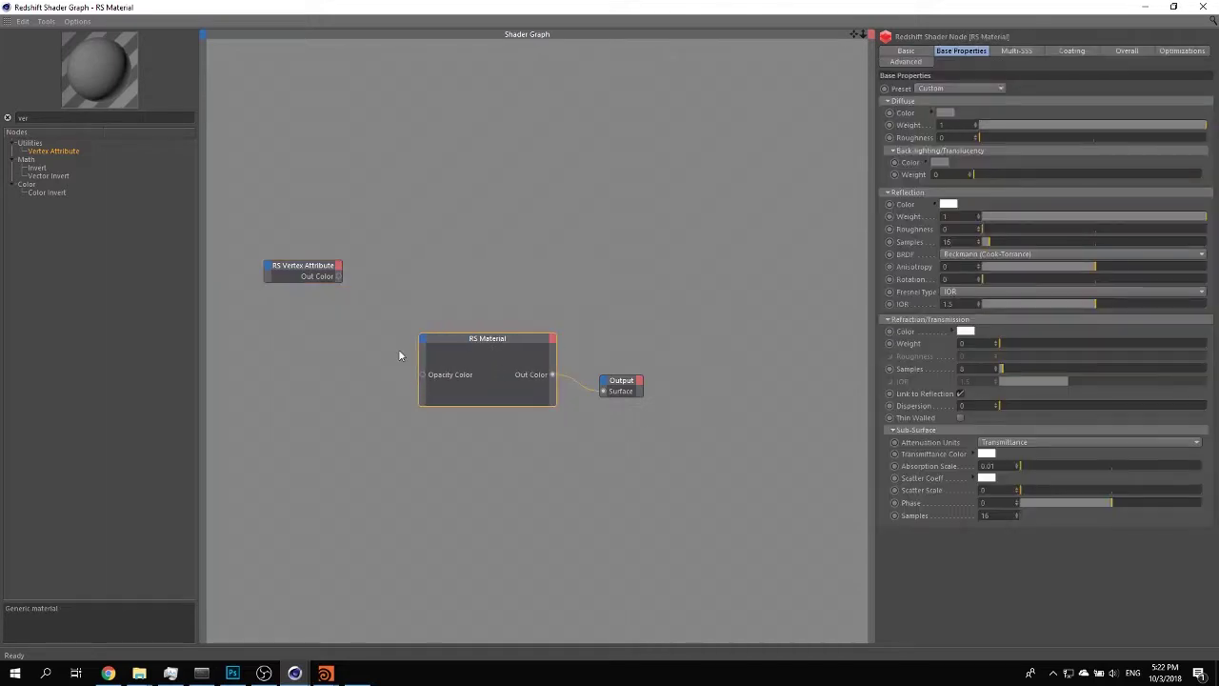
click(423, 341)
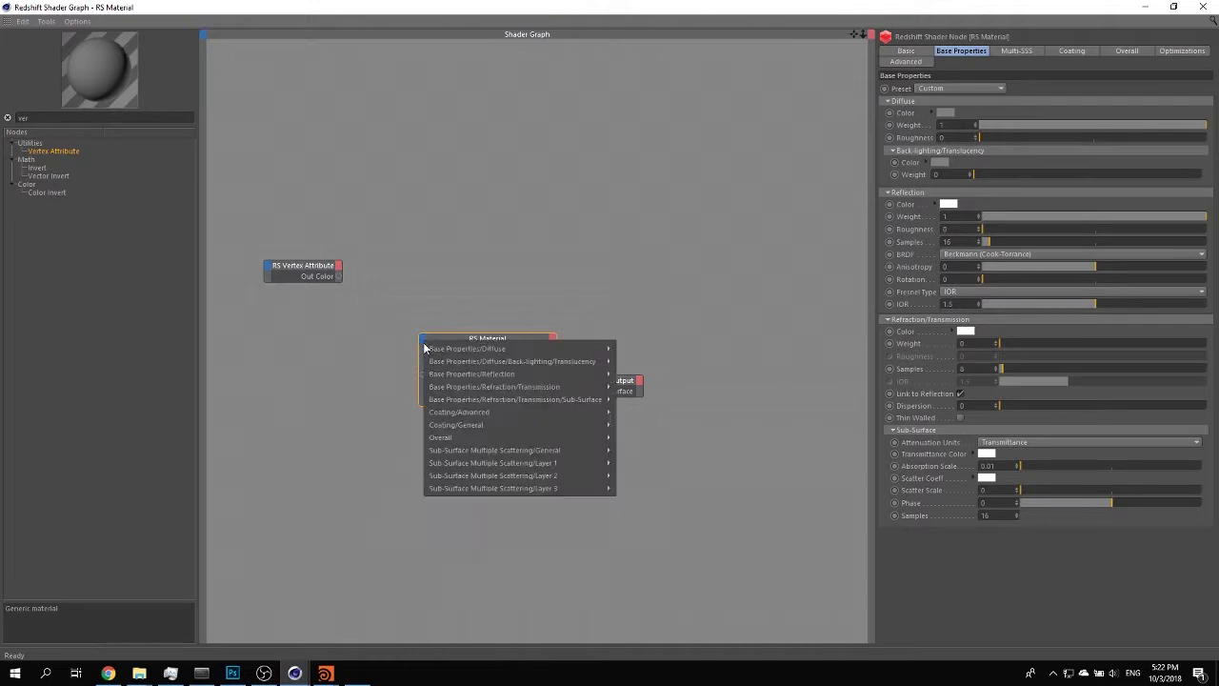
mouse_move(454, 426)
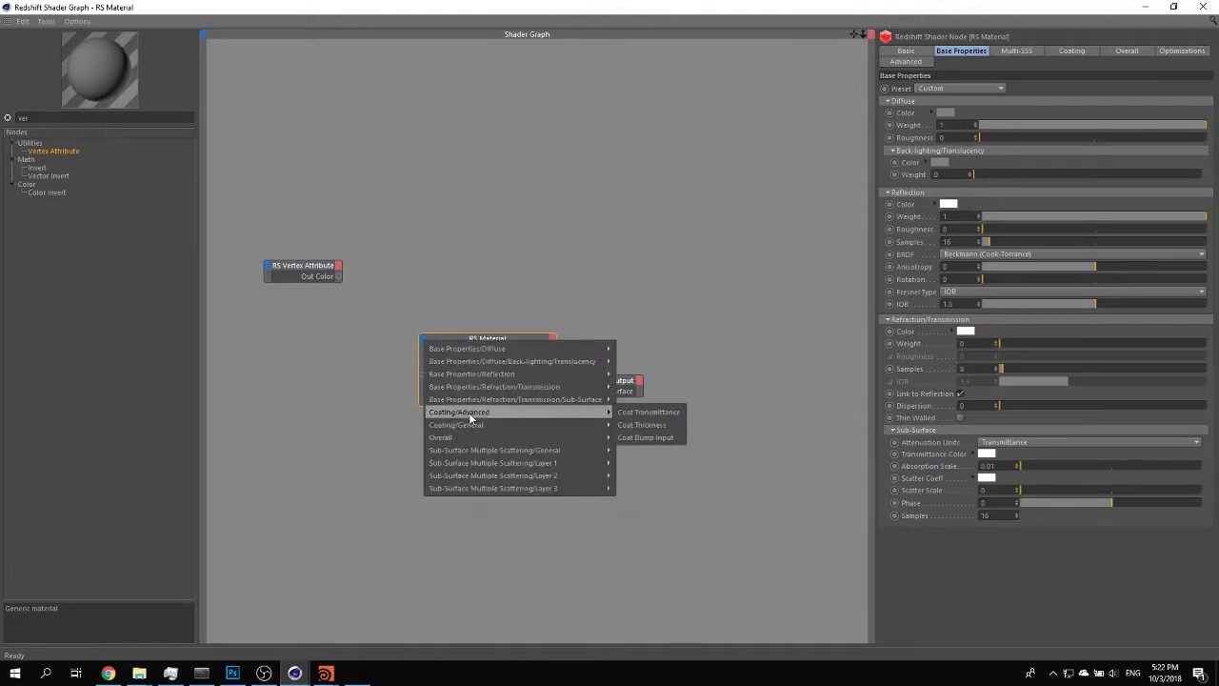
click(638, 438)
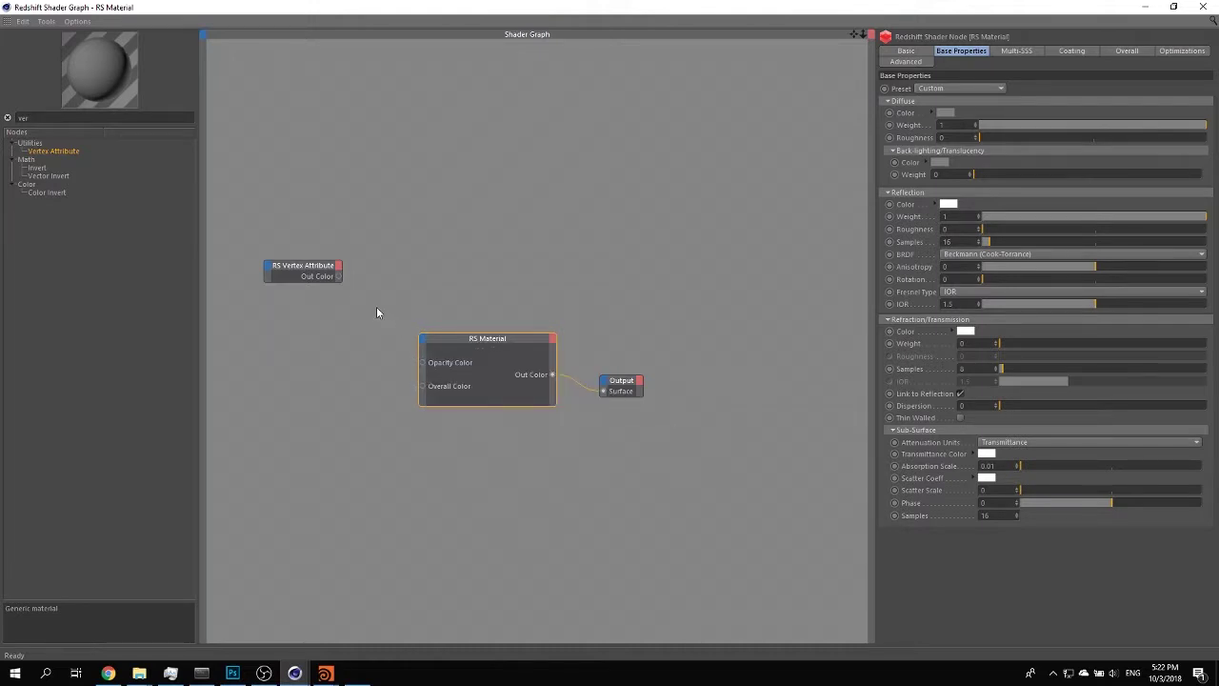
Expose RS Material's Diffuse Color input and connect the Vertex Attribute's Out Color to both Diffuse Color and Overall Color.
click(423, 340)
mouse_move(446, 351)
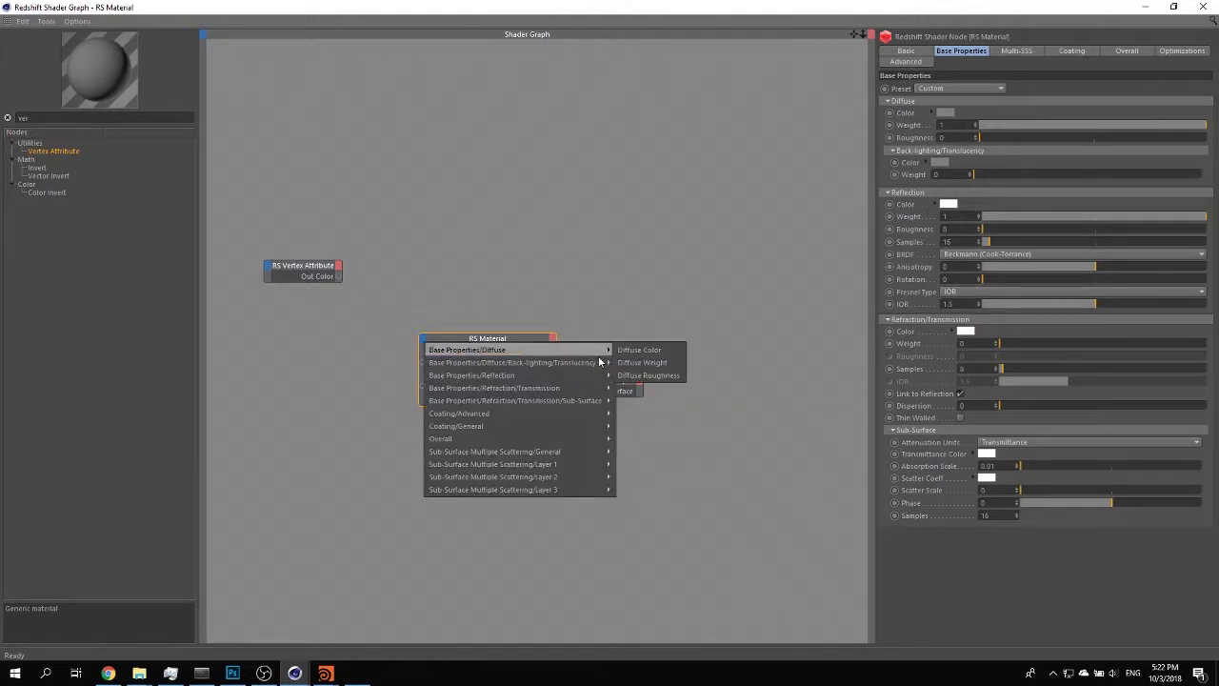
click(638, 349)
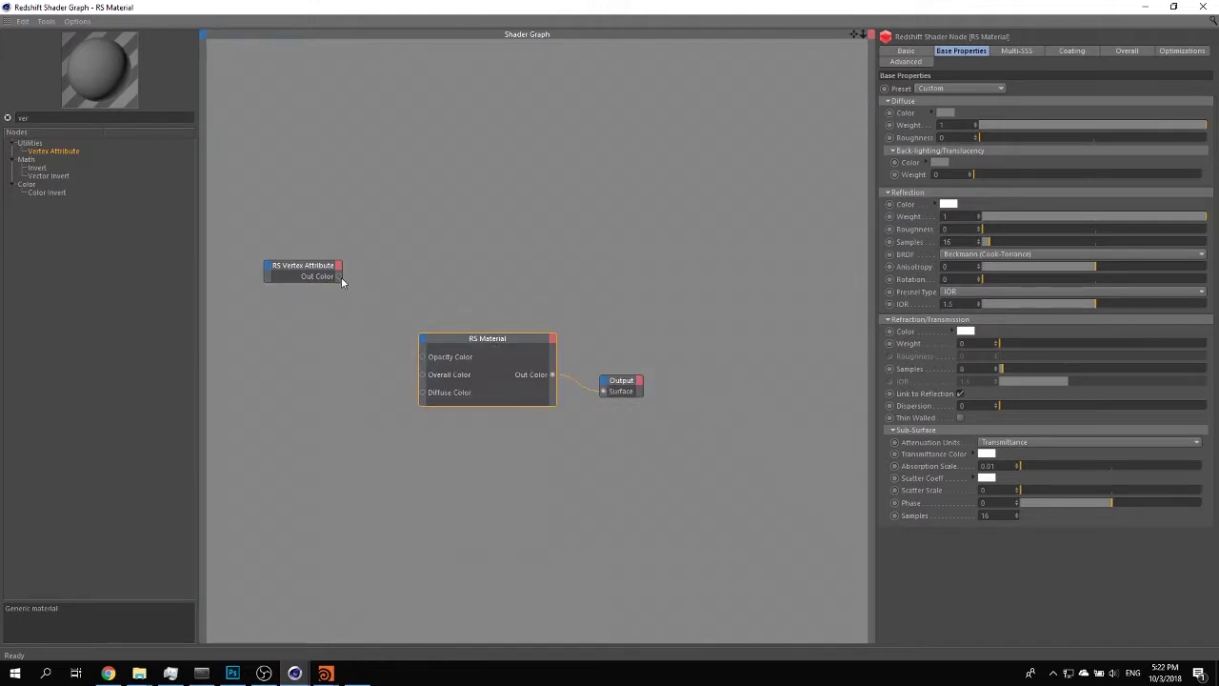
drag(424, 393, 338, 277)
drag(338, 277, 425, 374)
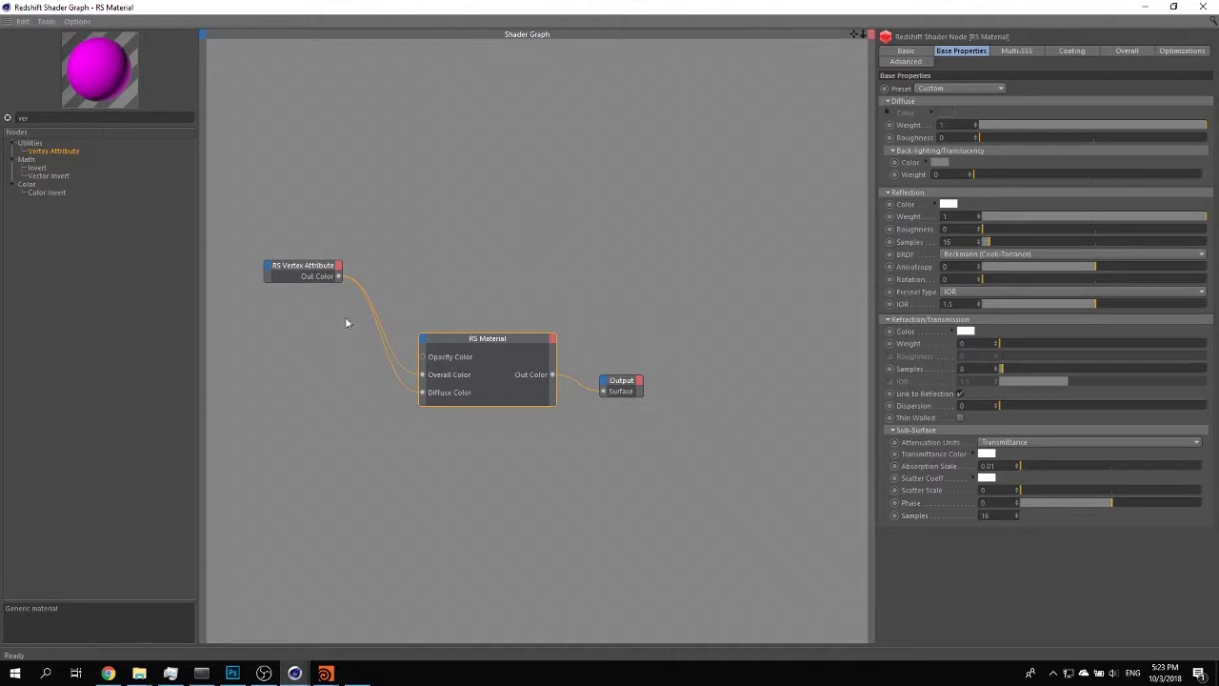
Shrink the shader graph window and assign merge1's Cd vertex color tag as the Vertex Attribute node's attribute name.
click(301, 269)
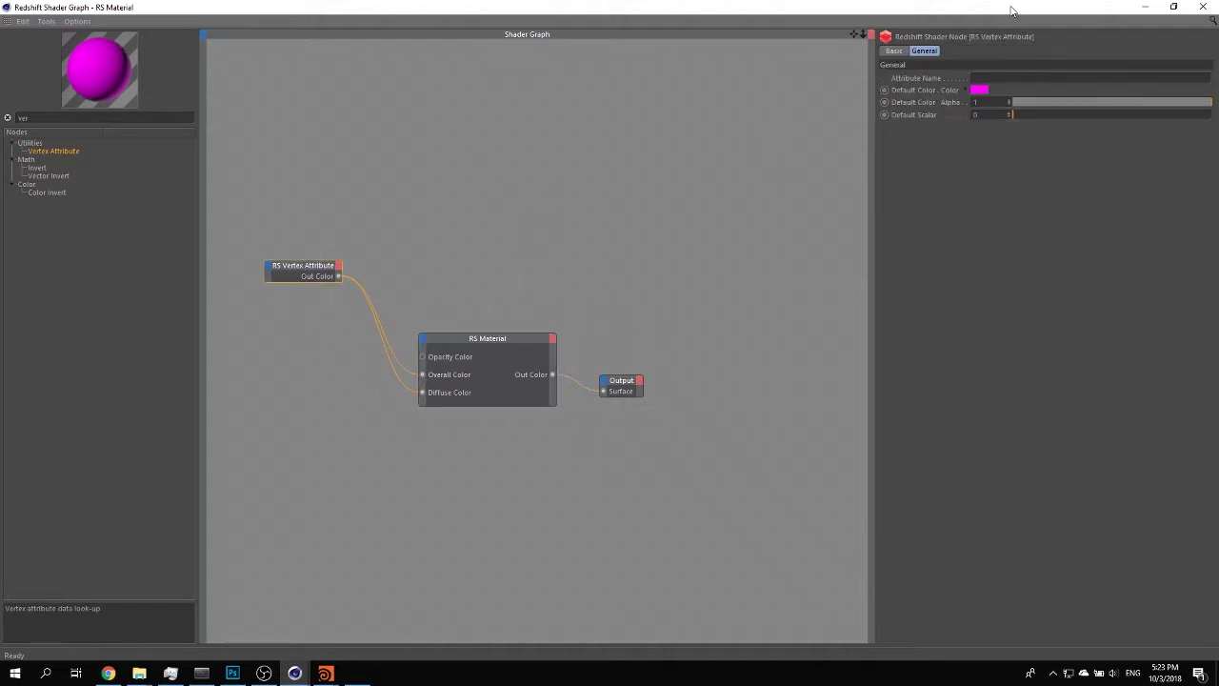
drag(1010, 10, 313, 276)
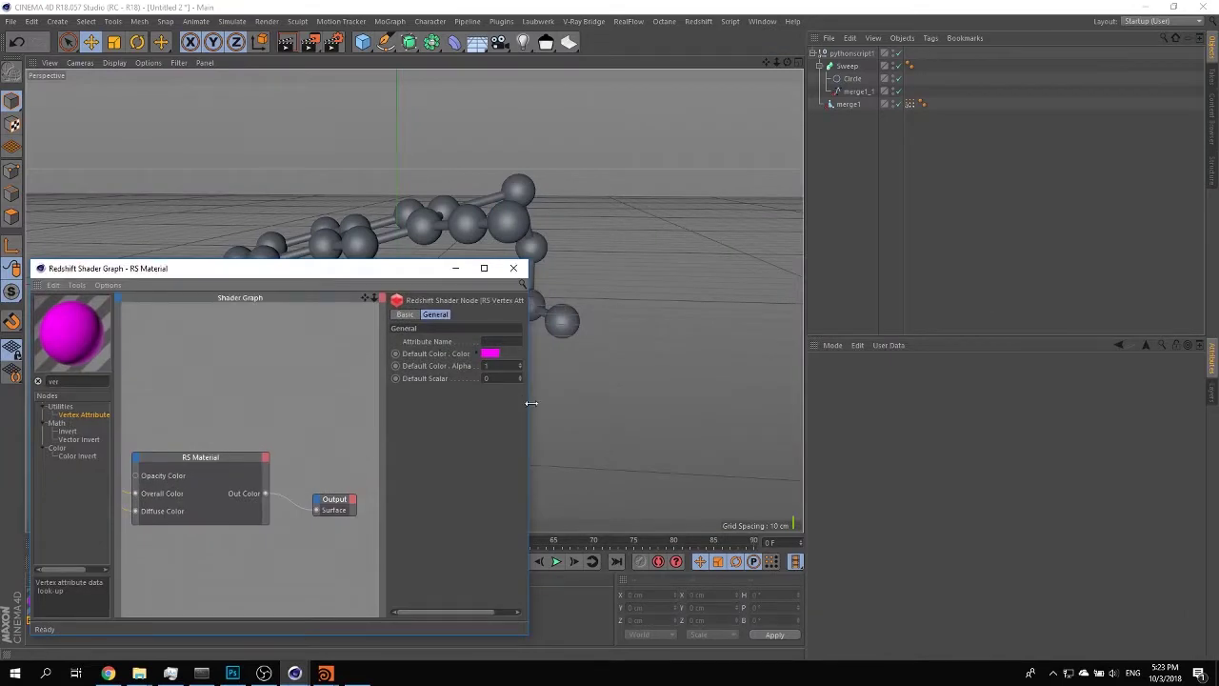
drag(532, 402, 720, 403)
drag(910, 104, 654, 342)
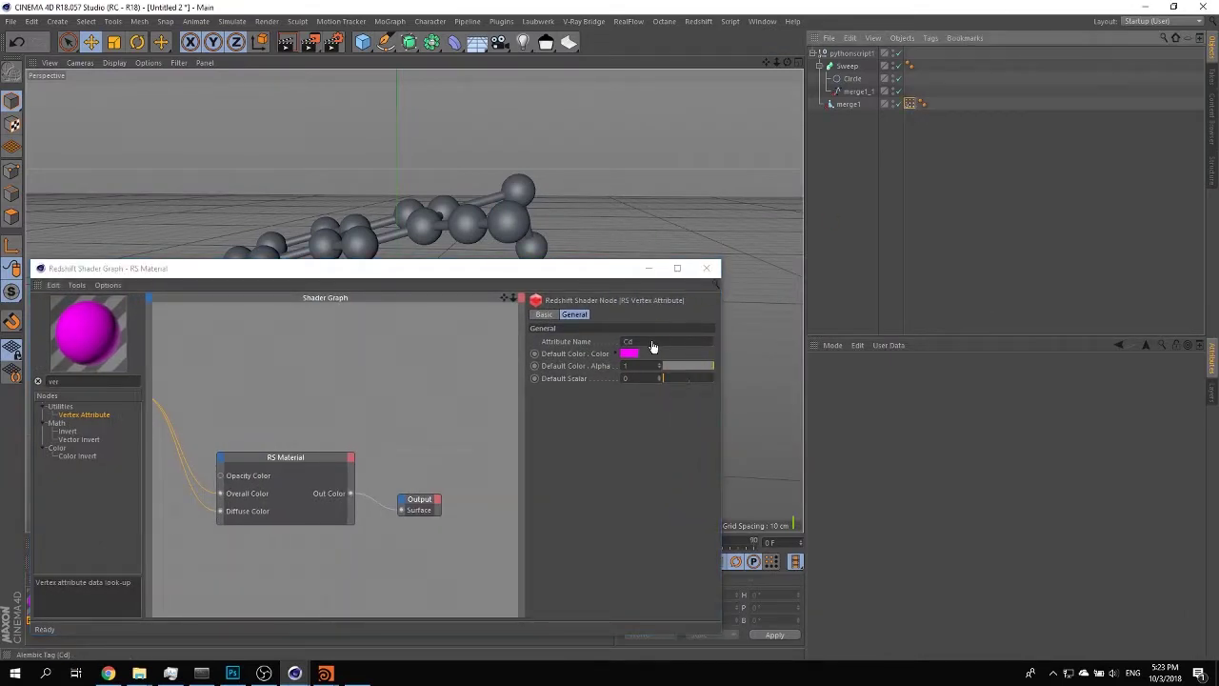
Minimize the shader graph and apply the RS Material to the merge1 object.
click(649, 268)
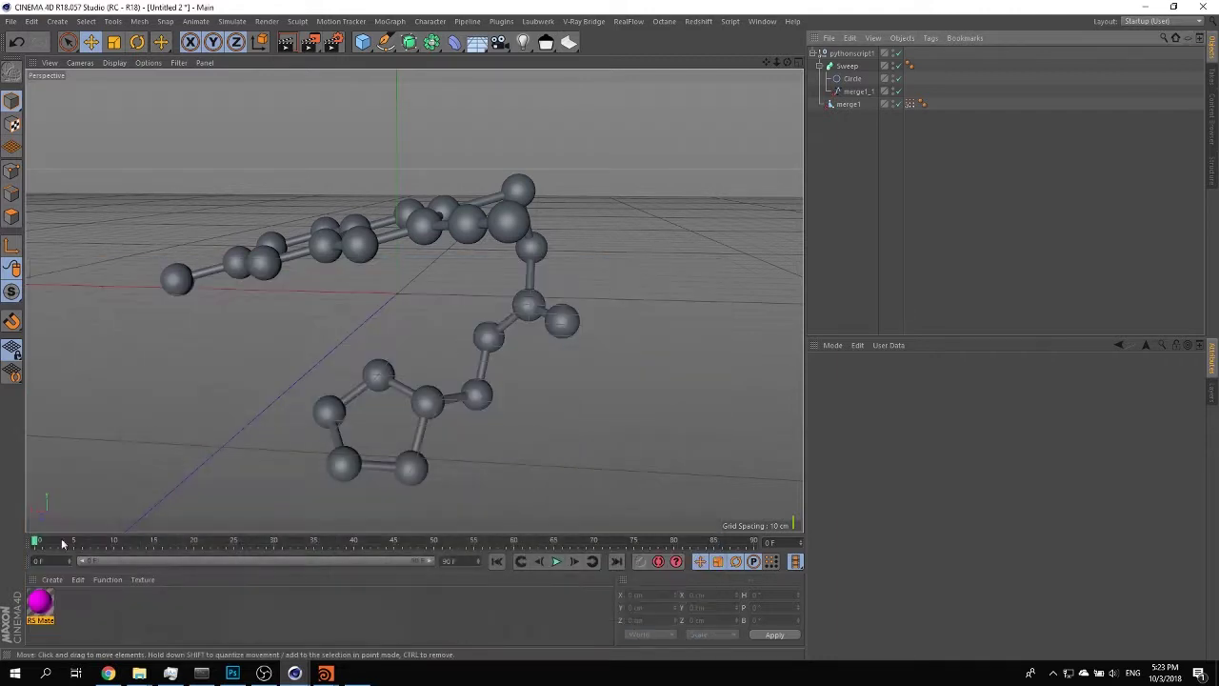
drag(42, 608, 845, 104)
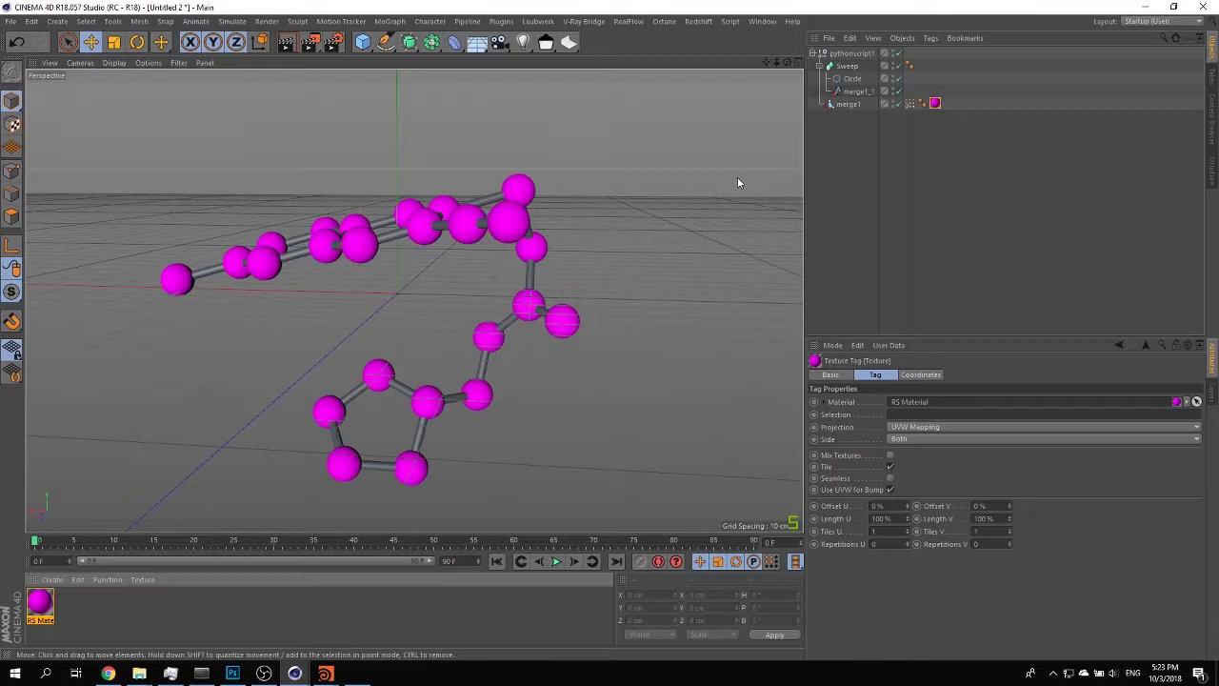
mouse_move(538, 272)
alt+mouse_down()
mouse_move(539, 253)
mouse_move(541, 275)
alt+mouse_up()
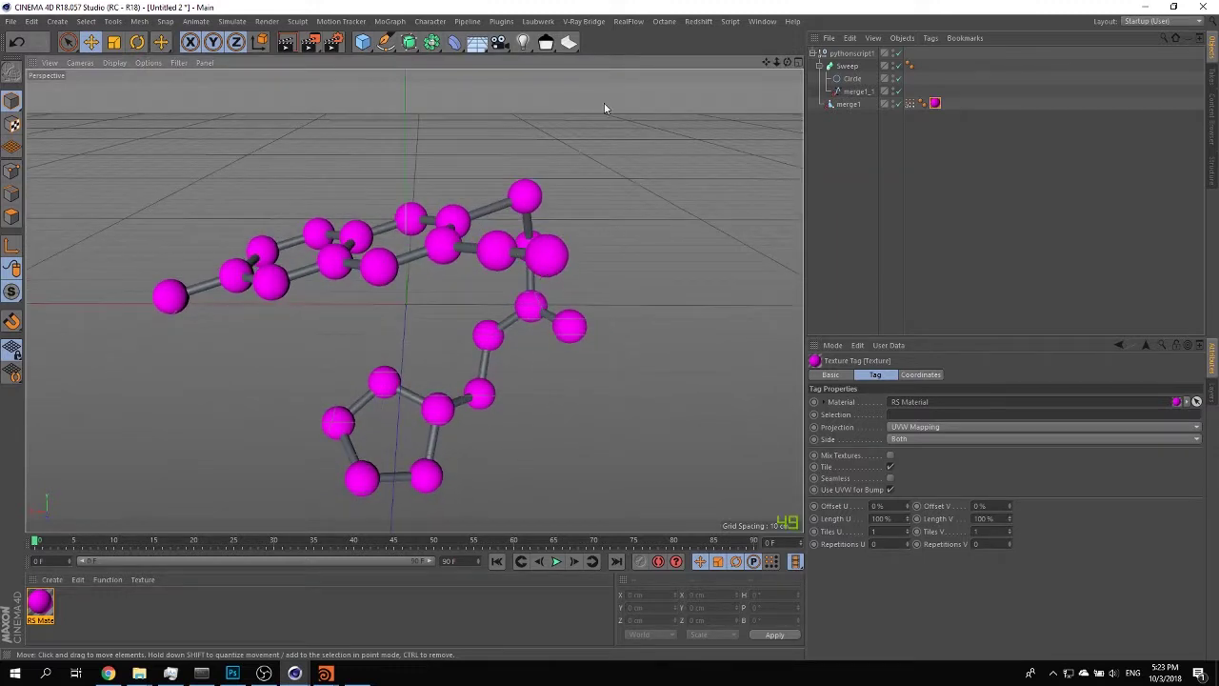
click(699, 21)
click(699, 21)
click(699, 21)
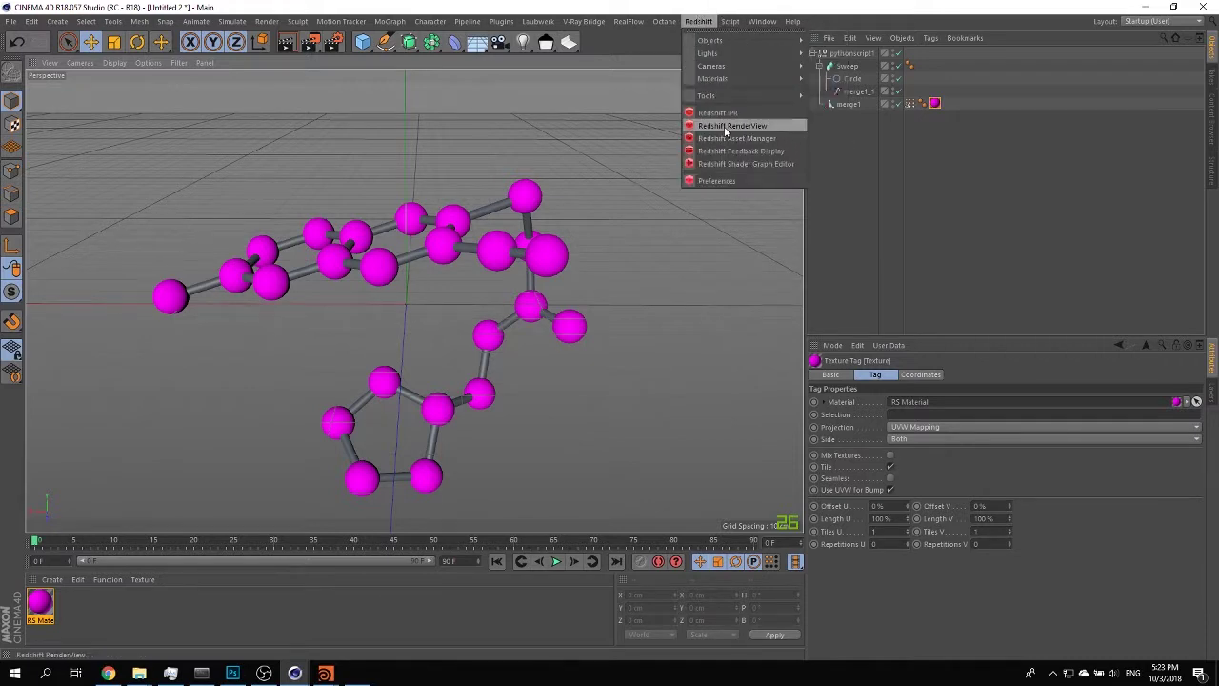
key(Escape)
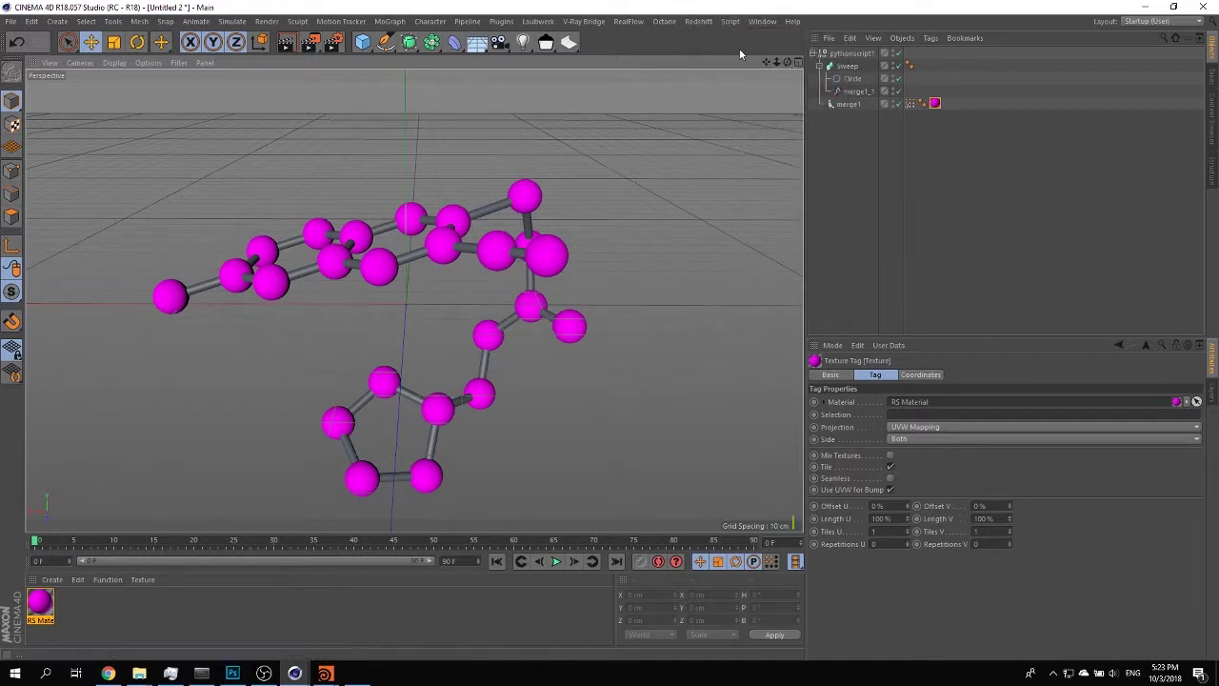
click(761, 21)
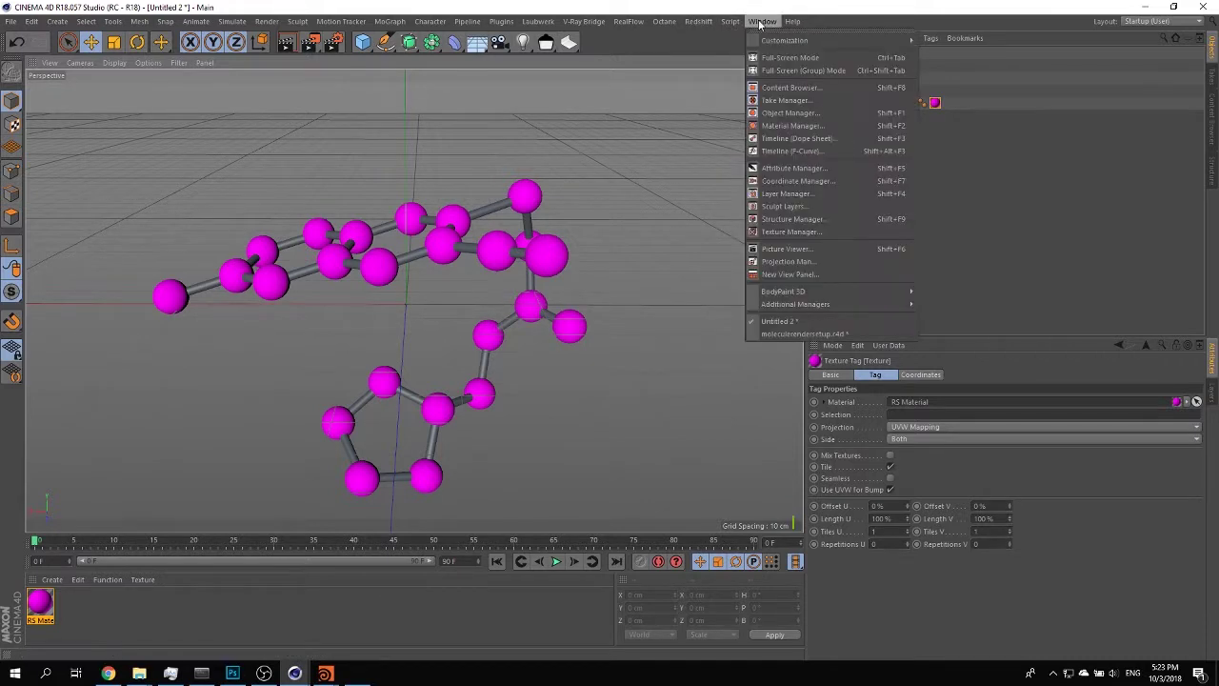
click(704, 22)
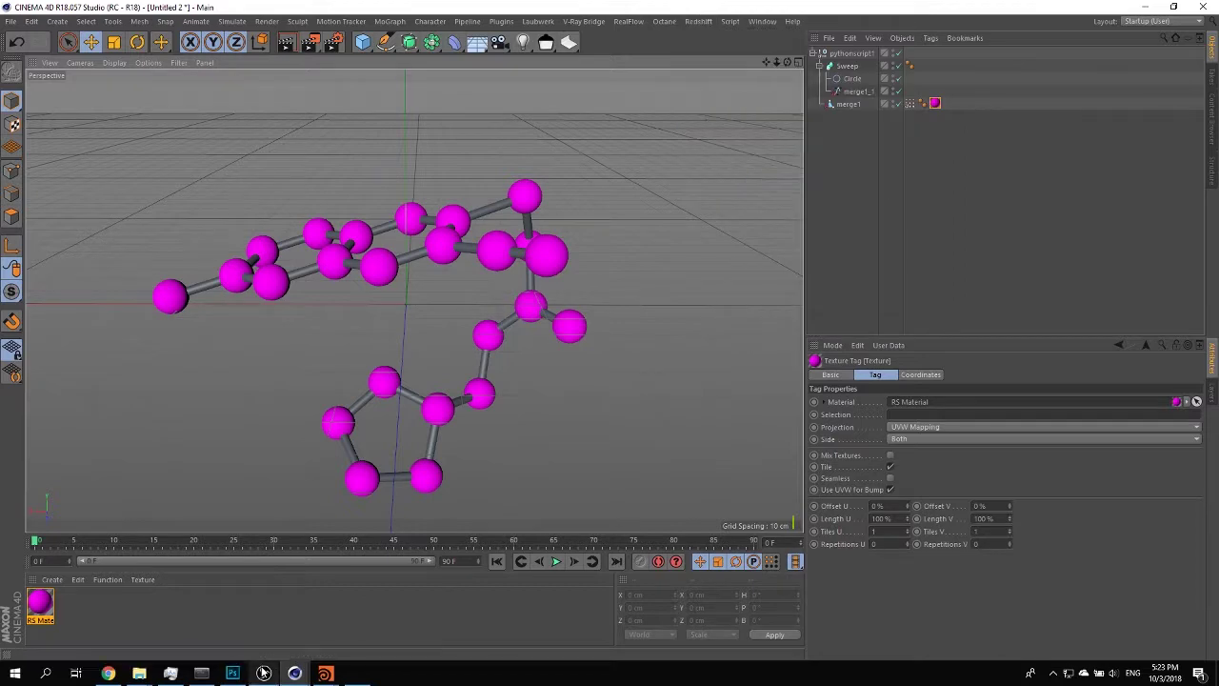
click(264, 673)
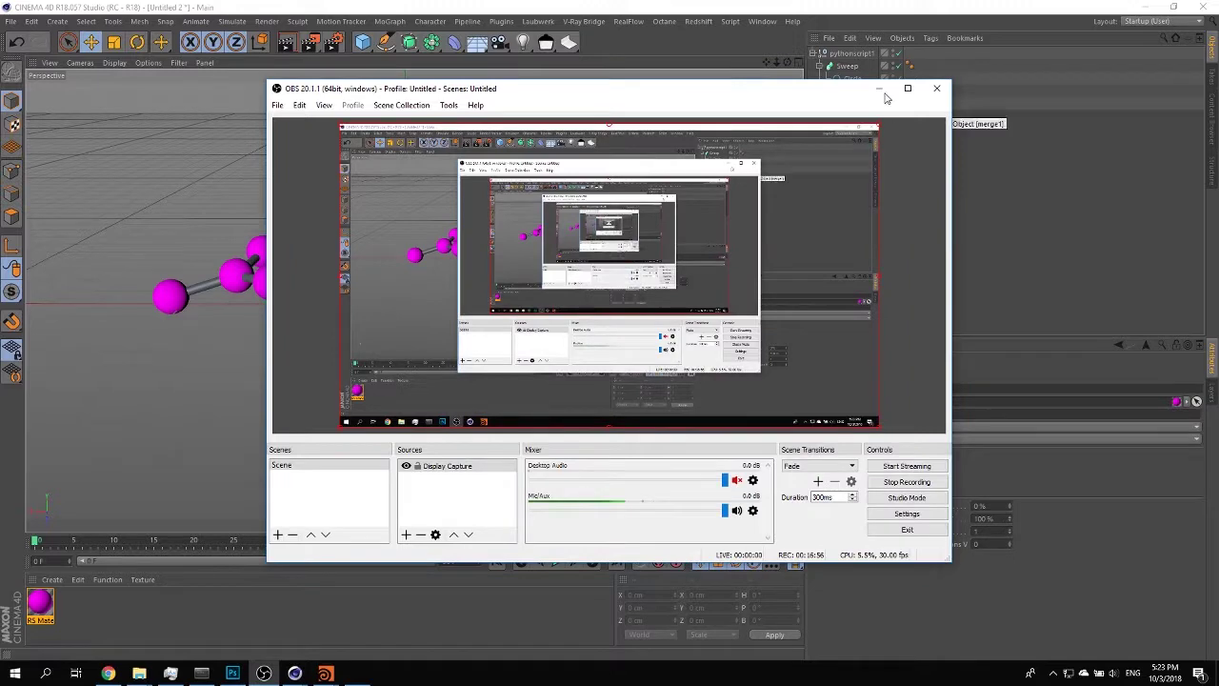
click(439, 645)
Bring up the open Redshift RenderView and start rendering the molecule with its vertex colour material.
click(295, 673)
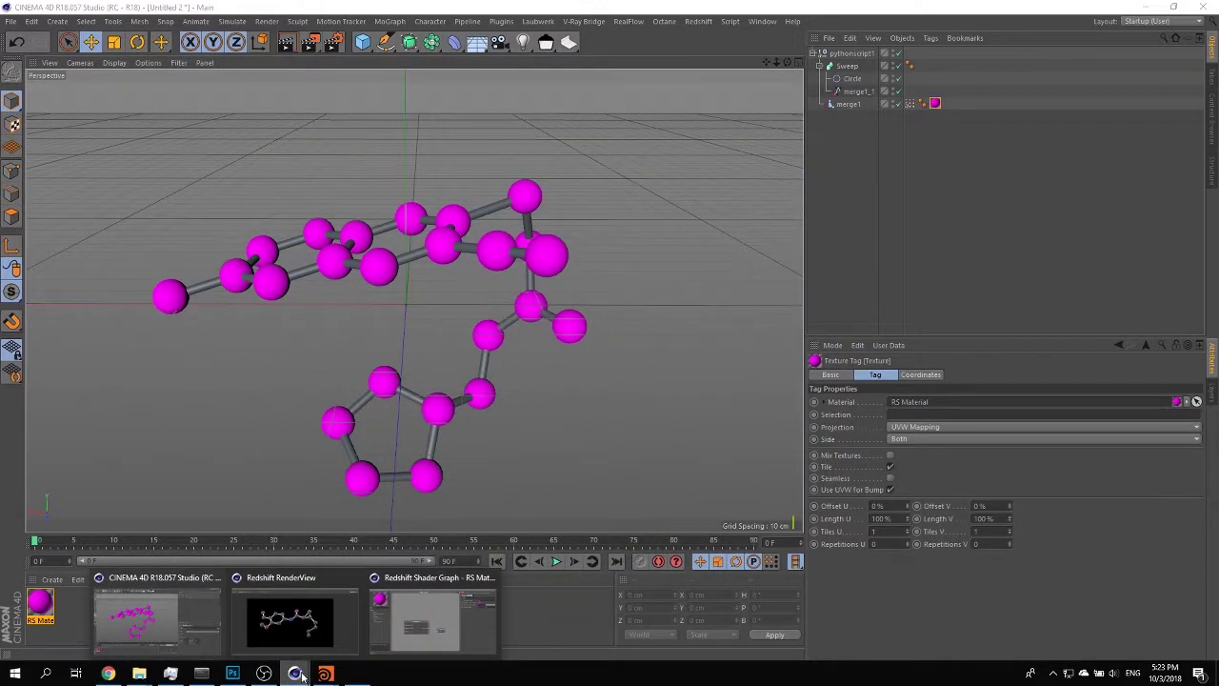
click(313, 620)
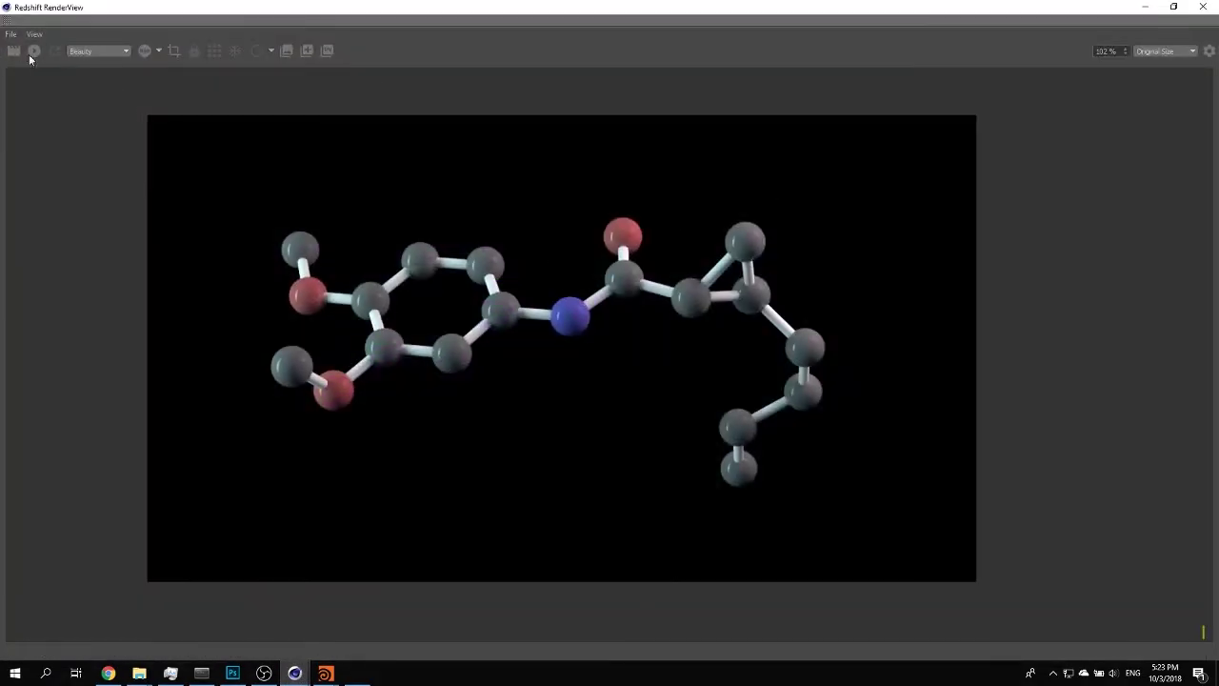
click(32, 53)
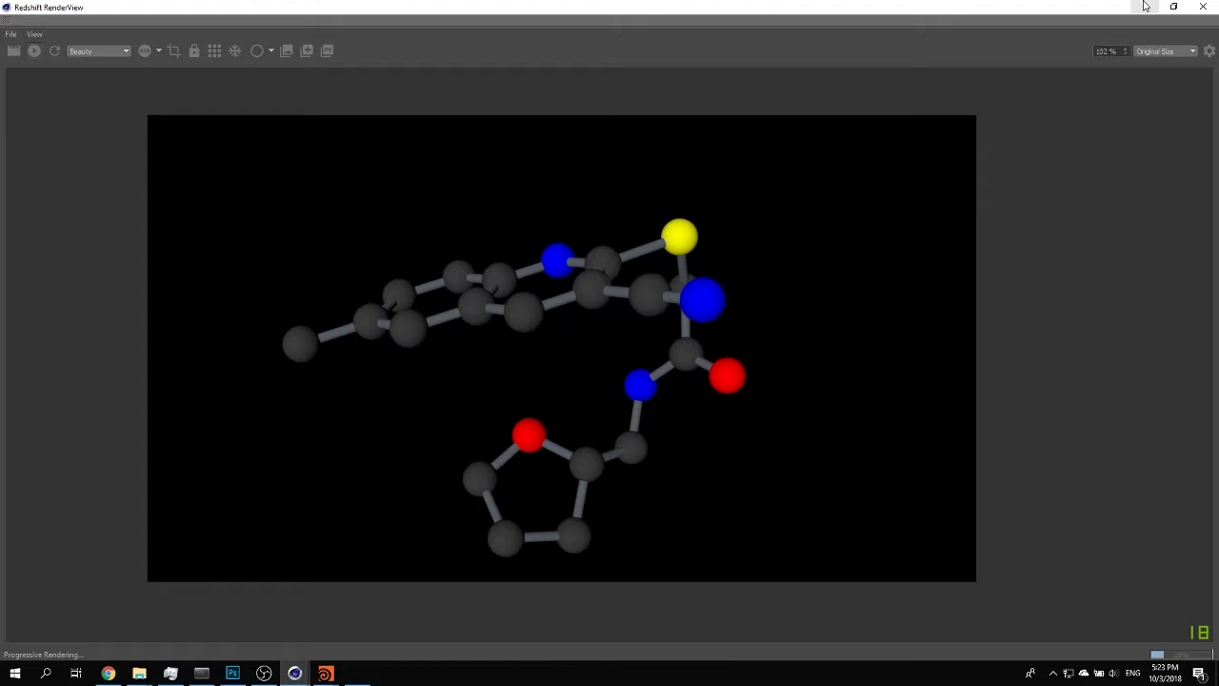
Close the RenderView and switch to the open moleculerendersetup.c4d project.
click(1200, 6)
click(762, 21)
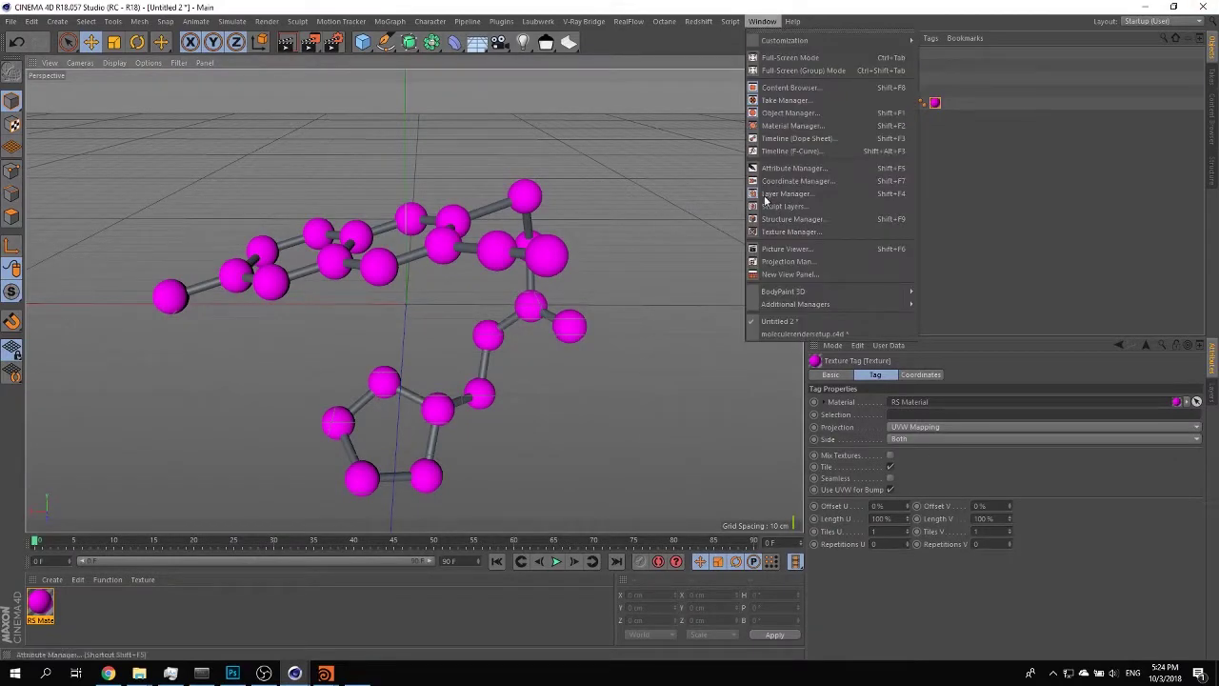
click(792, 331)
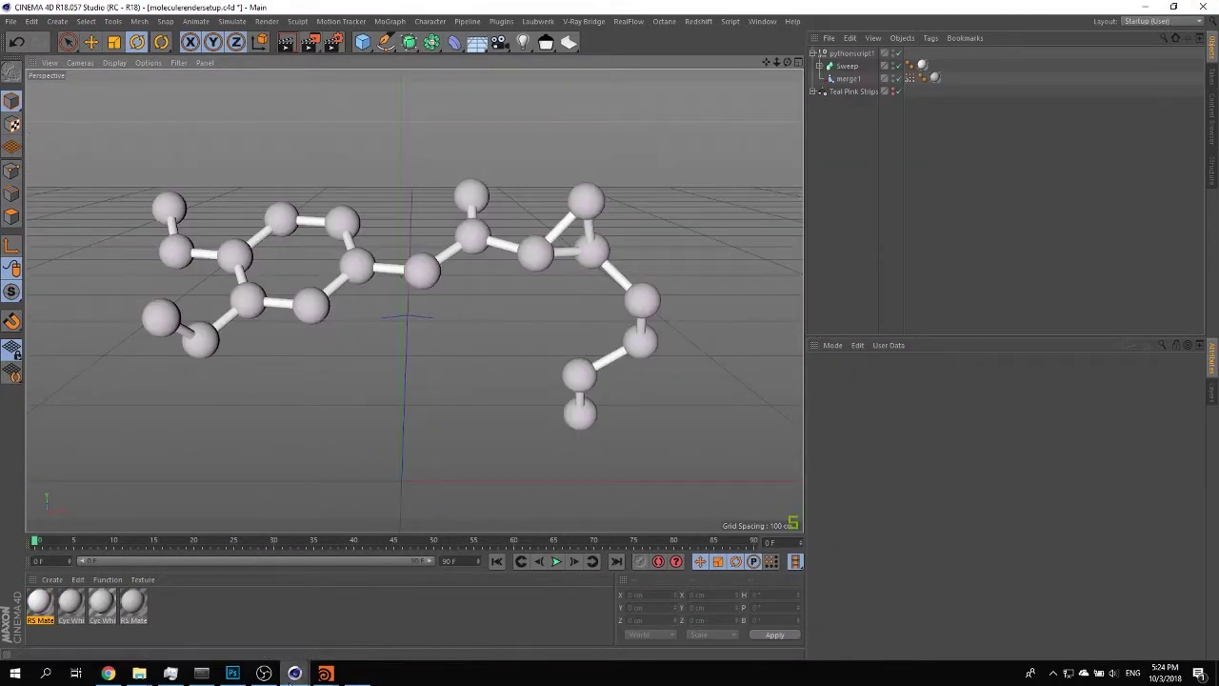
Open the Redshift RenderView for the prepared render setup scene and start its render.
mouse_move(295, 671)
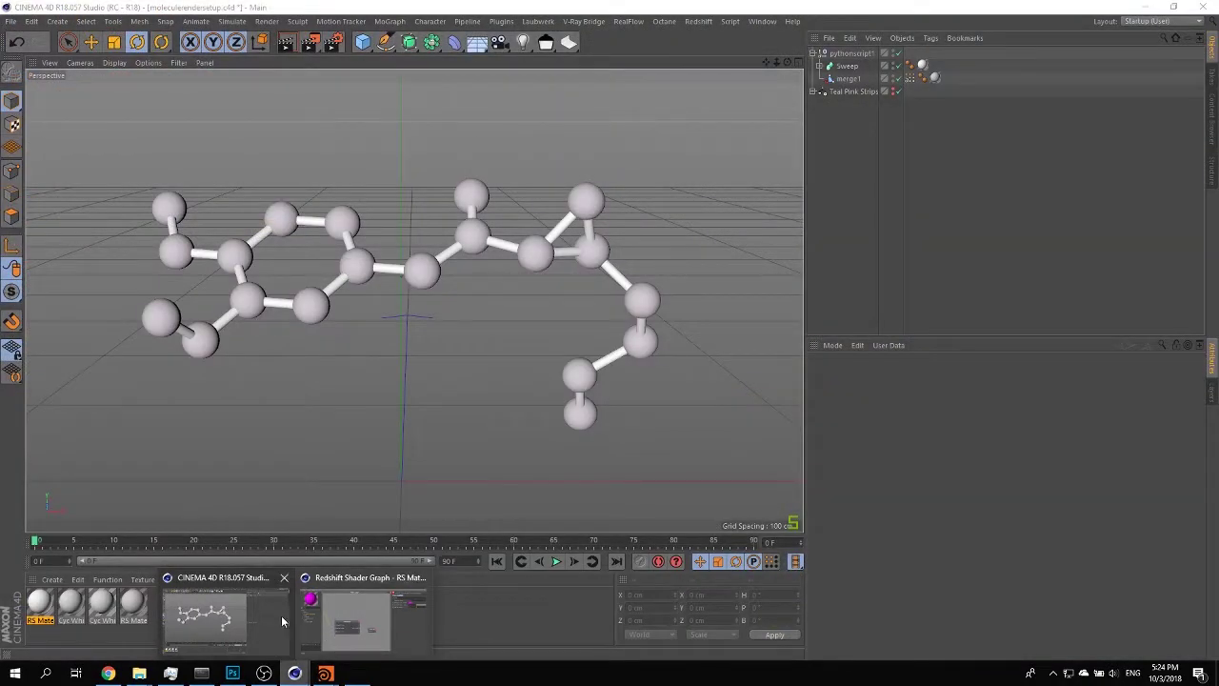
click(704, 21)
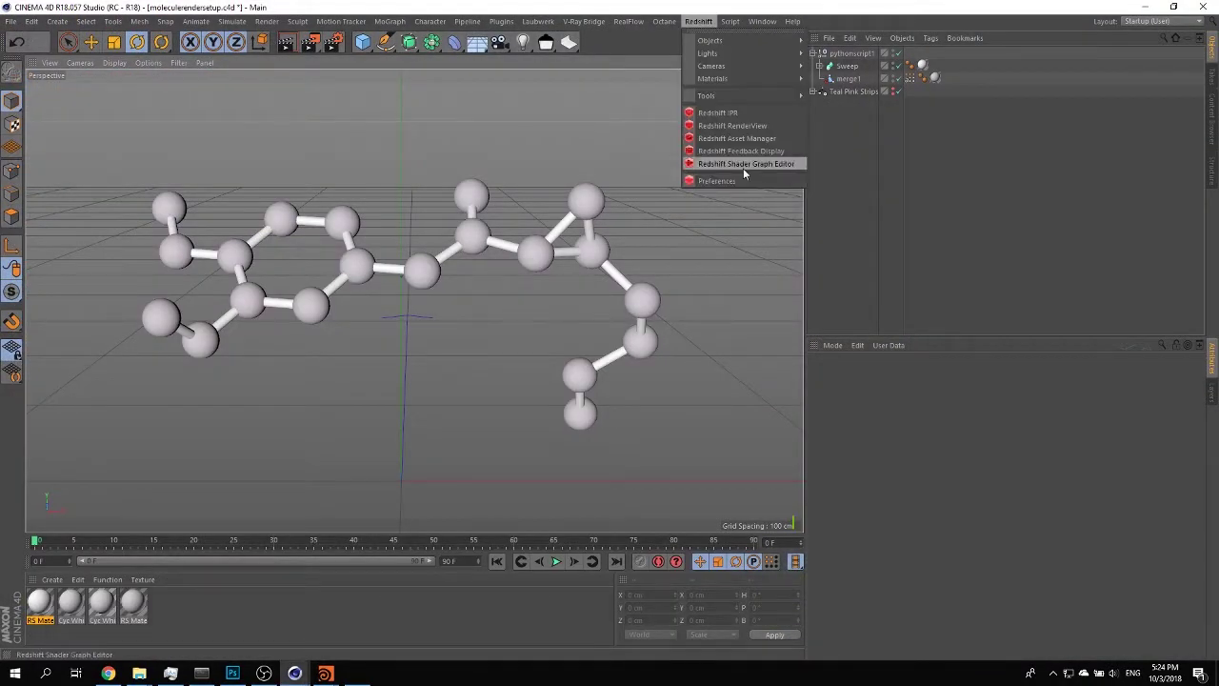
click(734, 128)
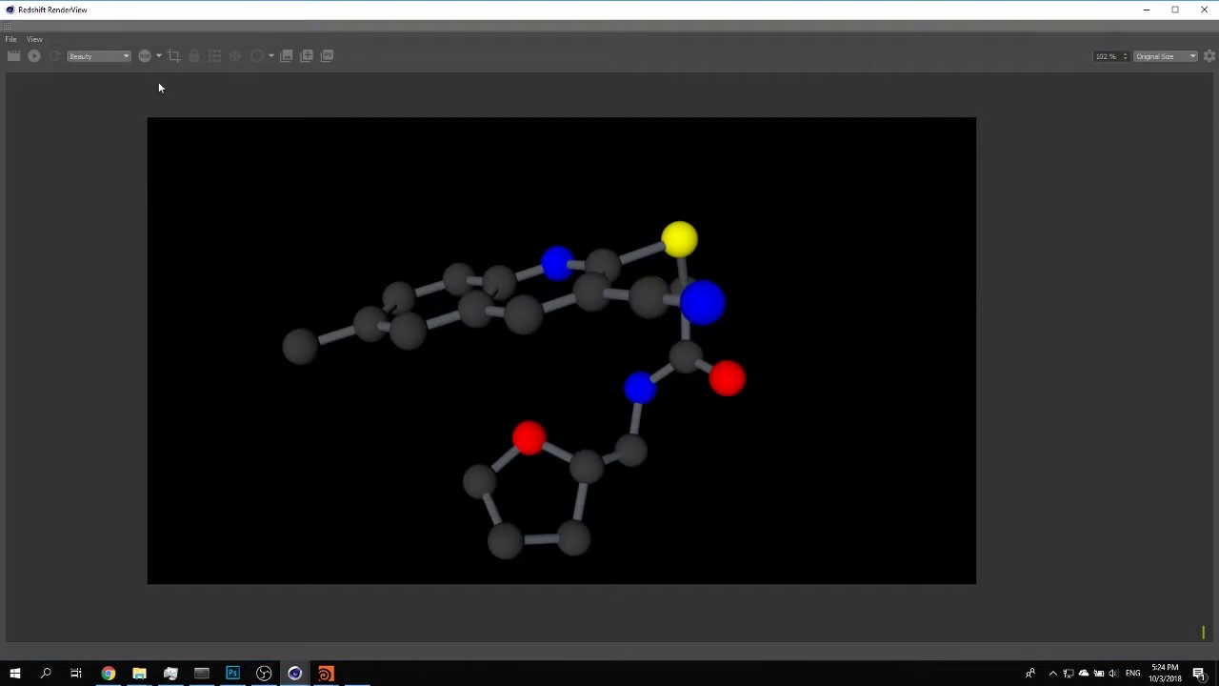
click(33, 56)
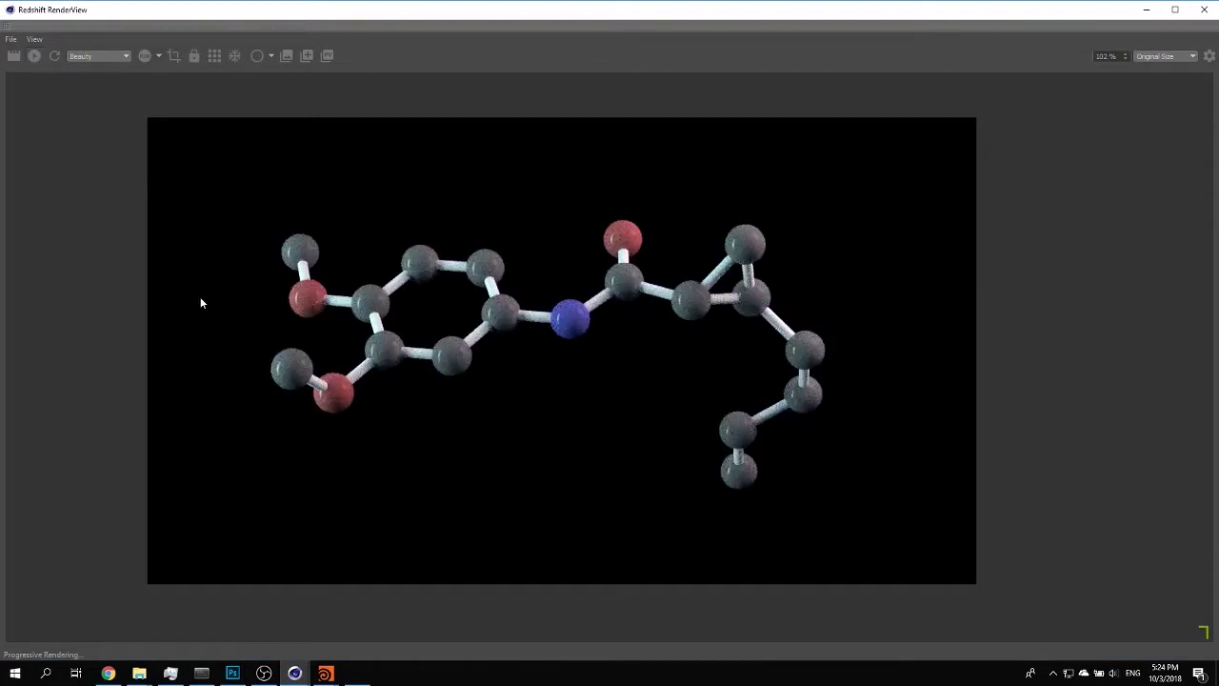